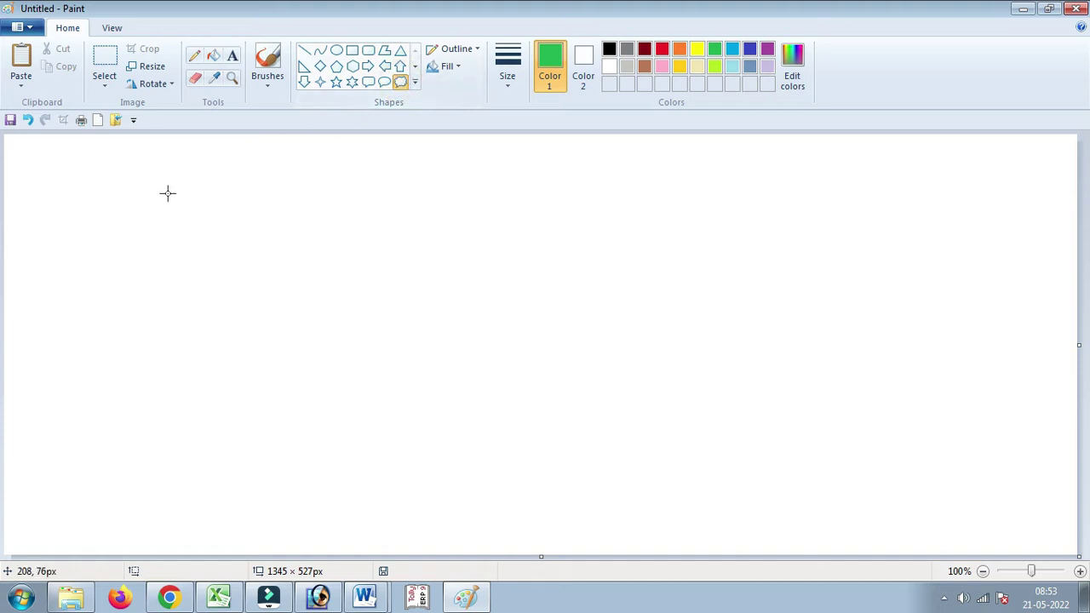
Draw two green cloud callouts and overlap them to start the tree canopy
mouse_move(150, 181)
left_mouse_down()
mouse_move(338, 375)
mouse_move(331, 365)
left_mouse_up()
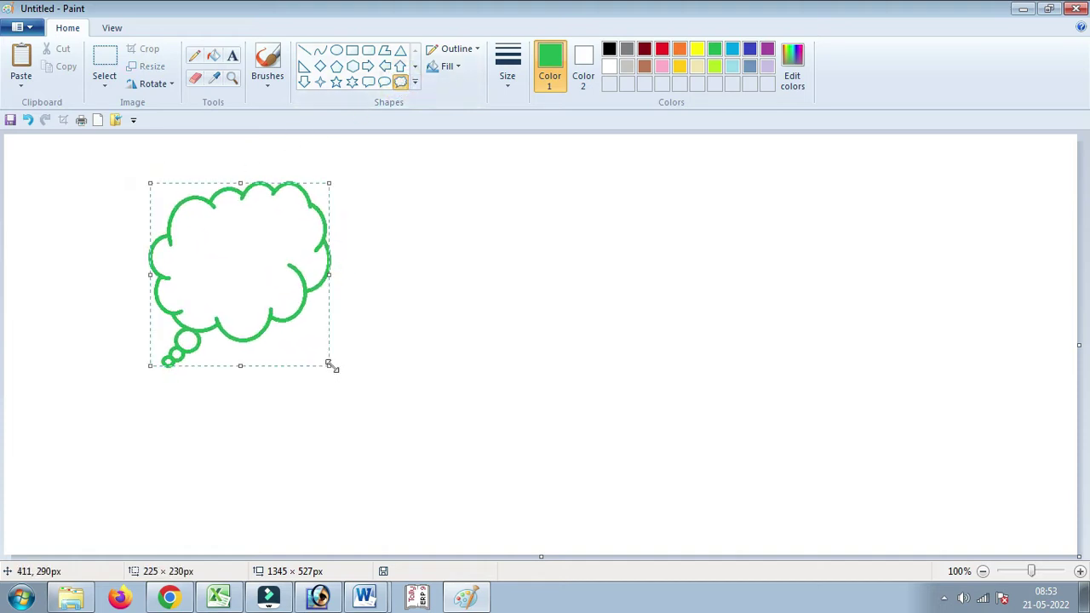
left_click_drag(268, 291, 245, 287)
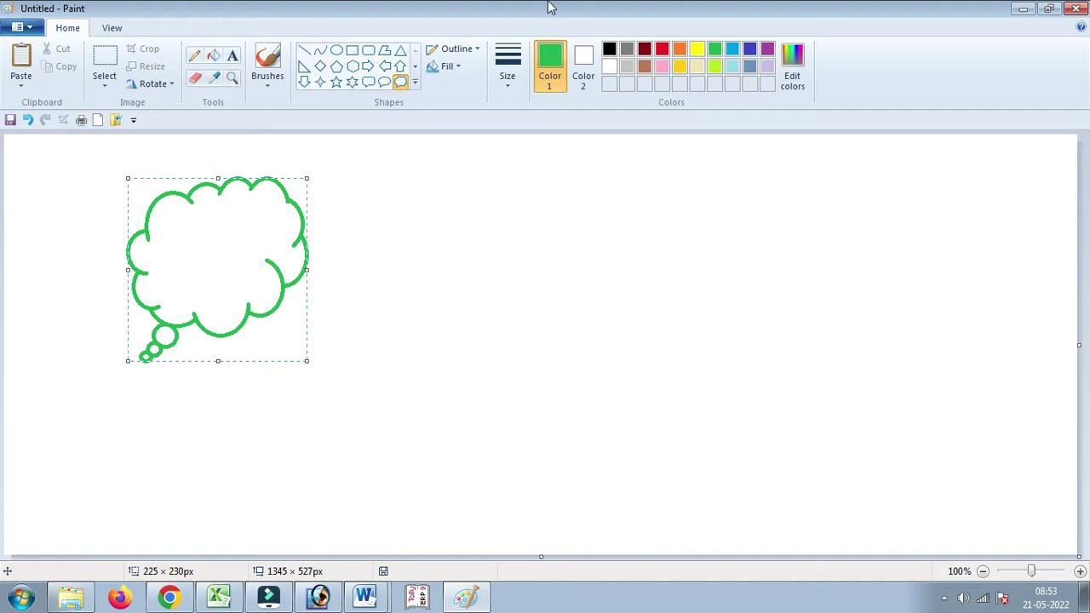
left_click_drag(377, 237, 576, 416)
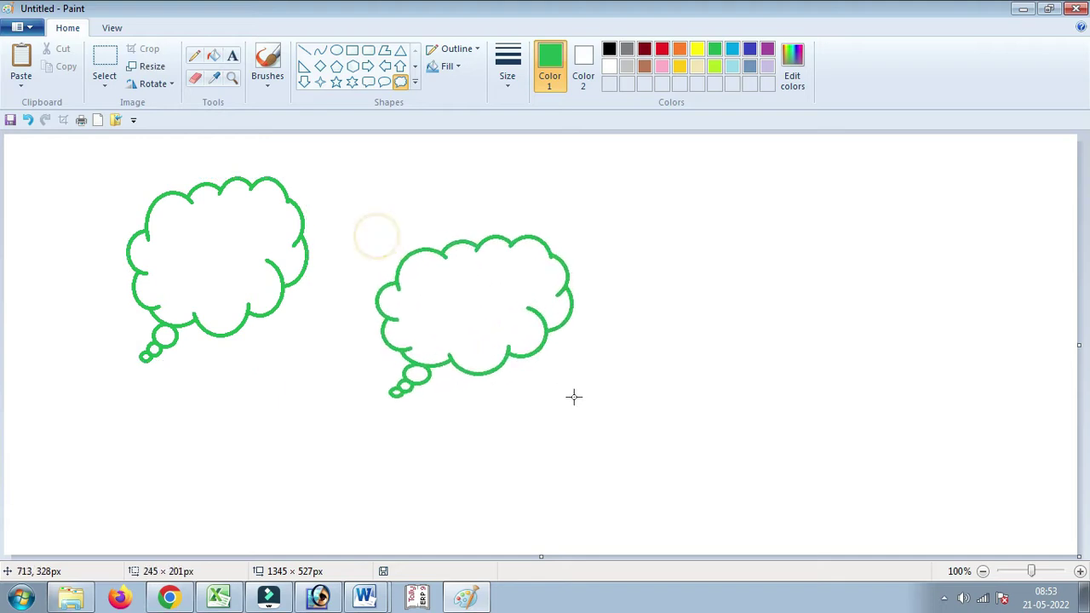
mouse_move(455, 325)
left_mouse_down()
mouse_move(308, 311)
mouse_move(296, 293)
left_mouse_up()
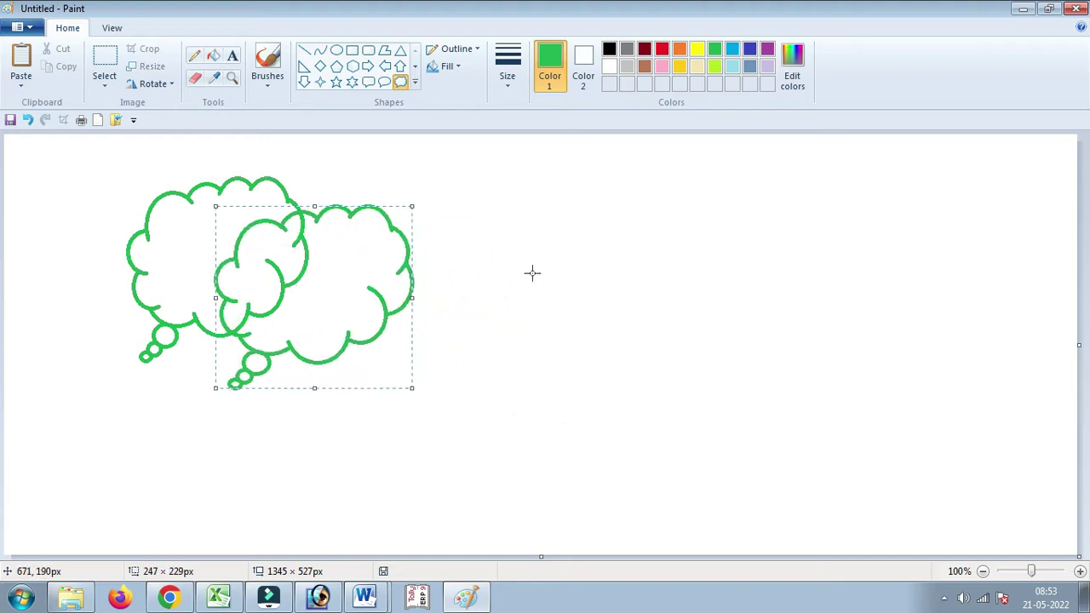
Add a third green cloud over the first's left side and shrink it narrower
left_click_drag(511, 249, 702, 442)
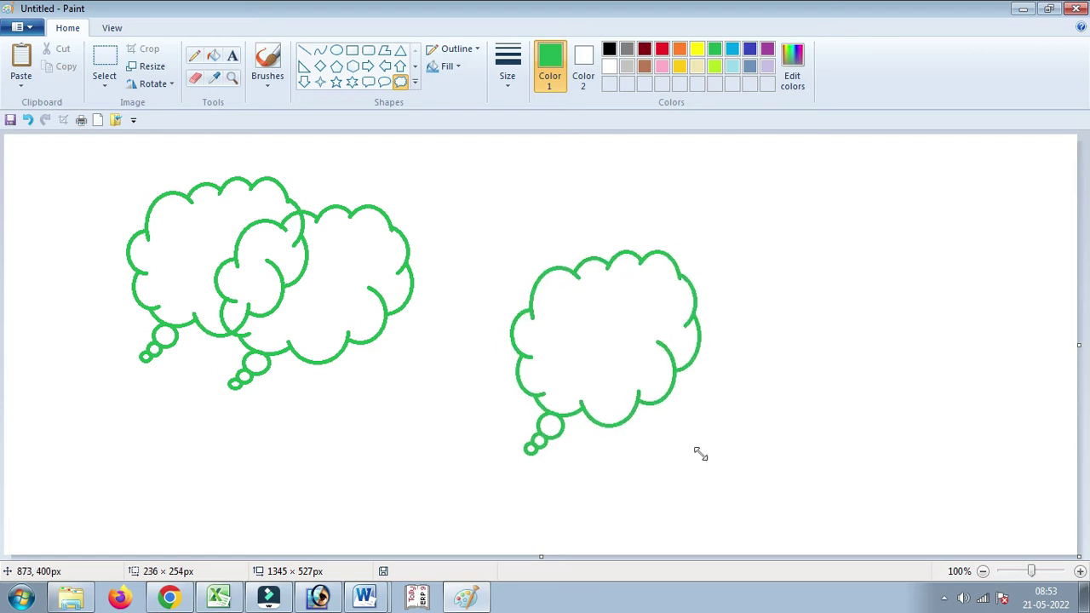
mouse_move(545, 328)
left_mouse_down()
mouse_move(69, 311)
mouse_move(80, 298)
left_mouse_up()
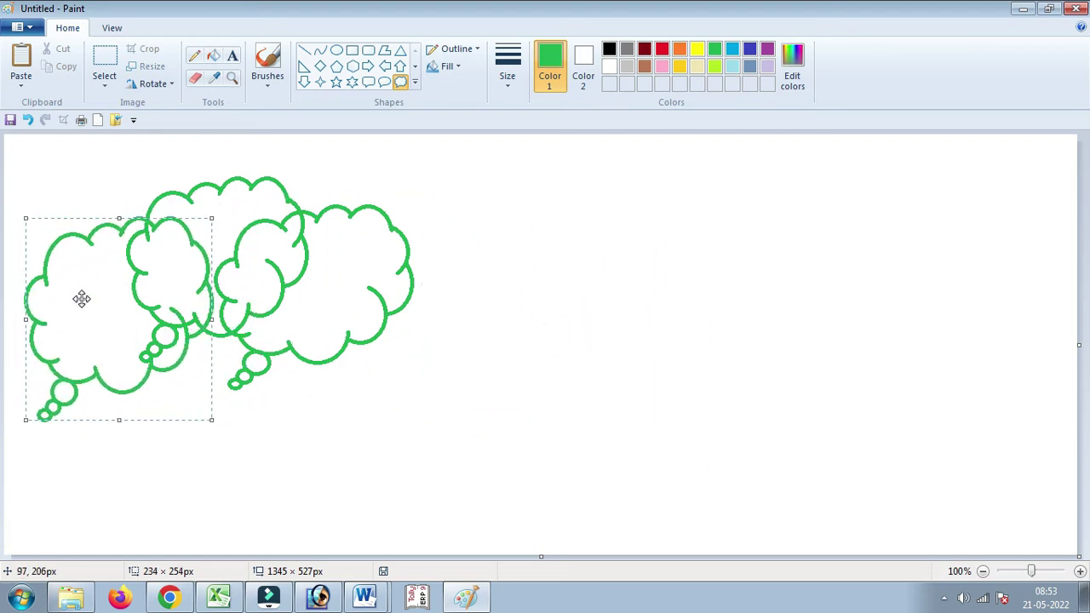
left_click_drag(24, 418, 50, 415)
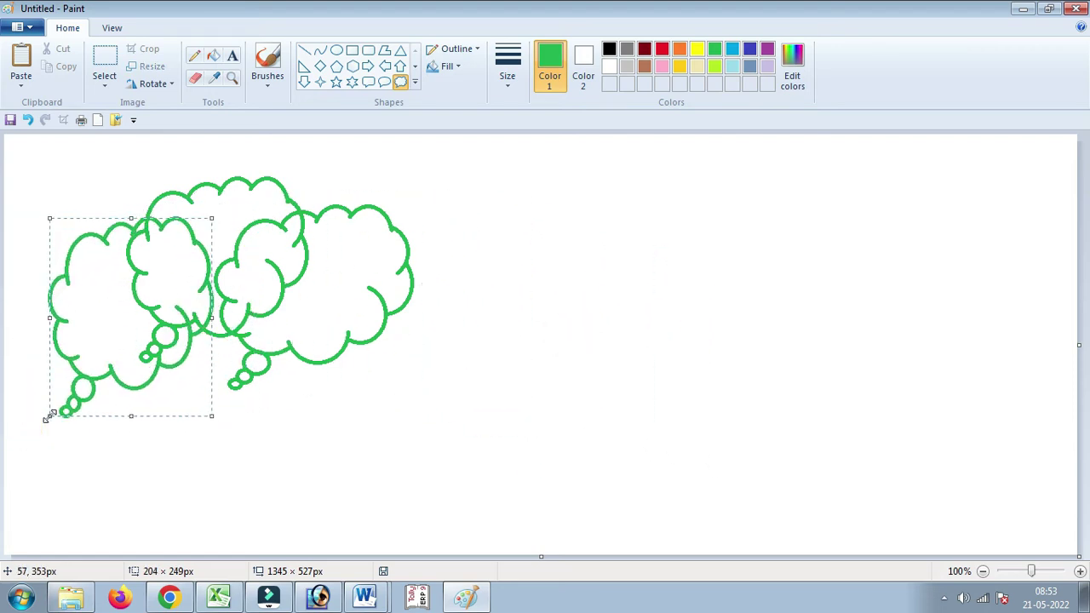
mouse_move(88, 341)
left_mouse_down()
mouse_move(86, 351)
mouse_move(91, 341)
left_mouse_up()
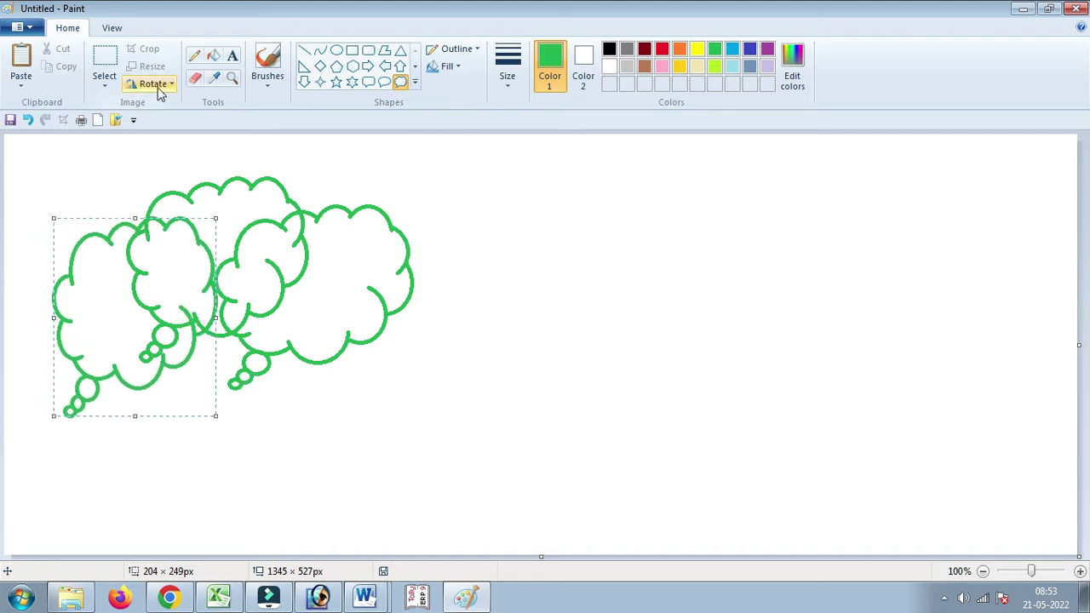
Erase the callout tail bubbles and small bits of the cloud bottoms beneath the canopy
left_click(195, 77)
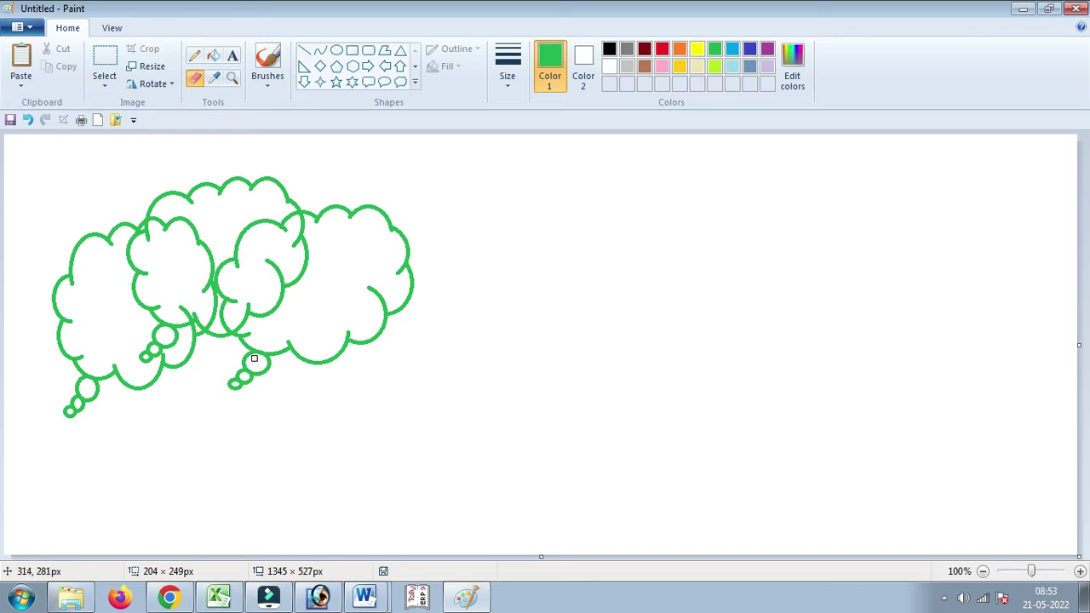
left_click_drag(251, 356, 235, 381)
left_click_drag(260, 372, 228, 372)
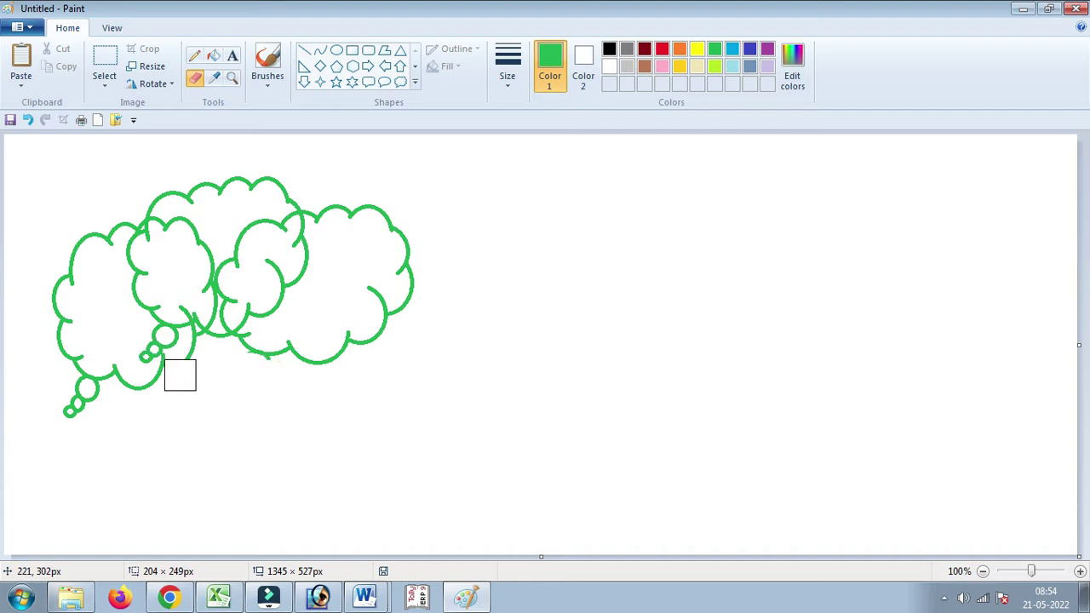
left_click_drag(86, 399, 22, 440)
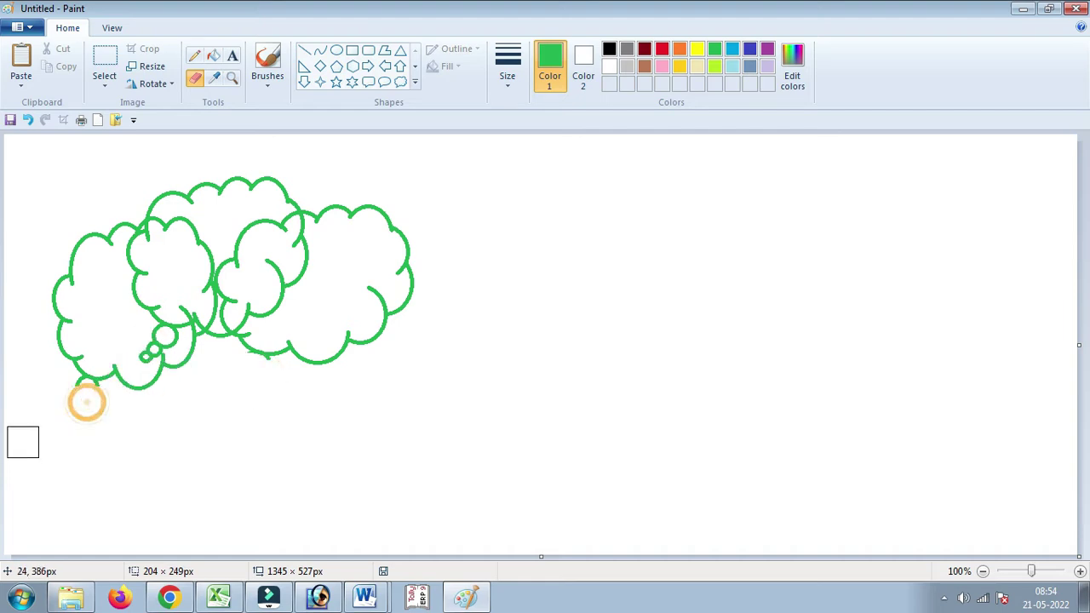
left_click(64, 394)
left_click(67, 394)
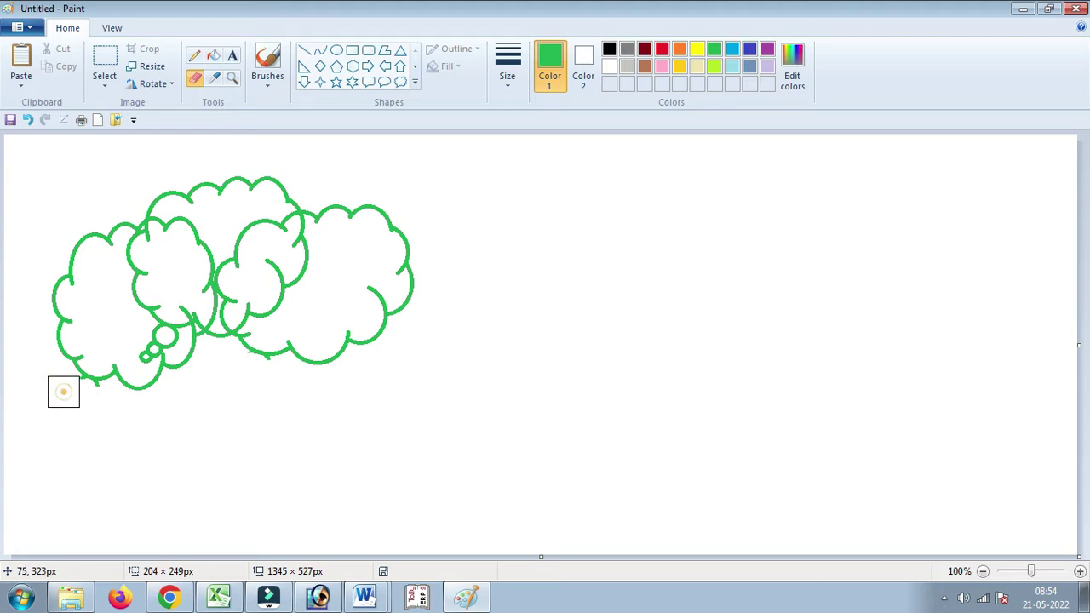
left_click(93, 396)
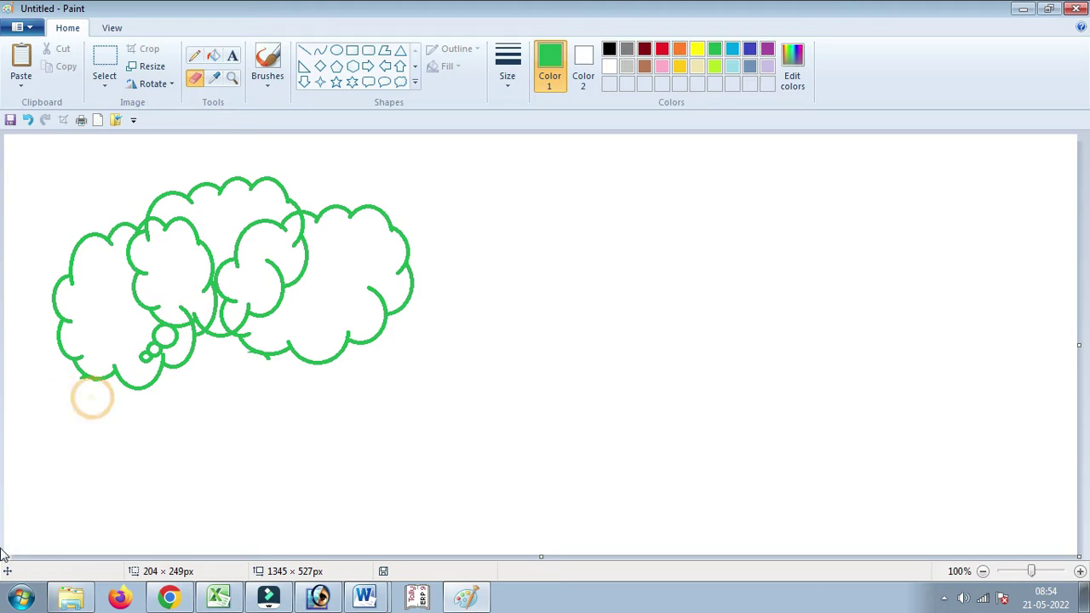
Draw left and right green pencil trunk lines from the canopy to the canvas bottom
left_click(194, 56)
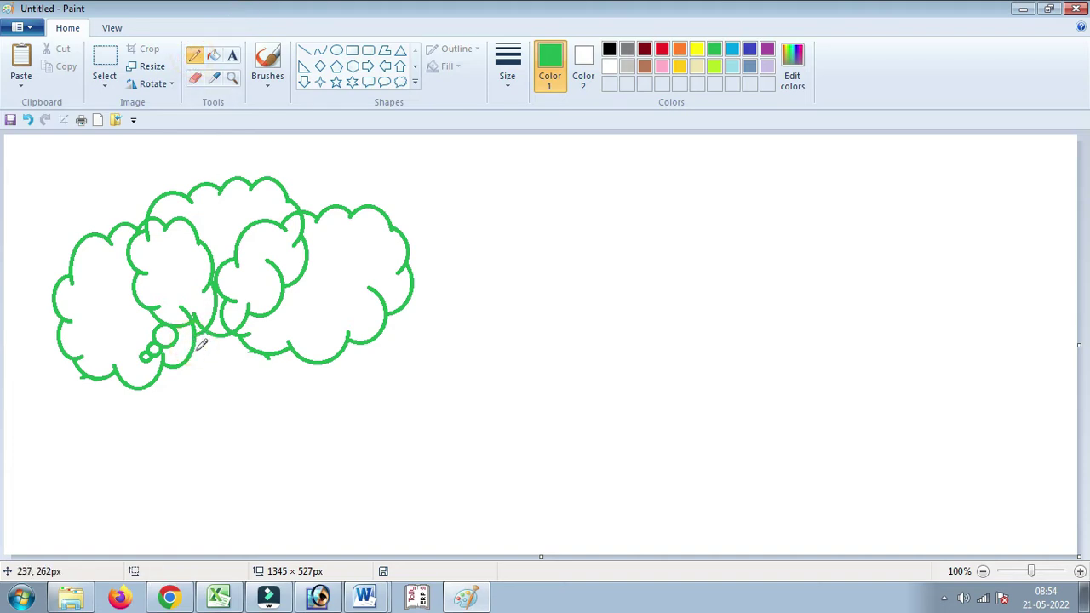
left_click_drag(196, 345, 188, 549)
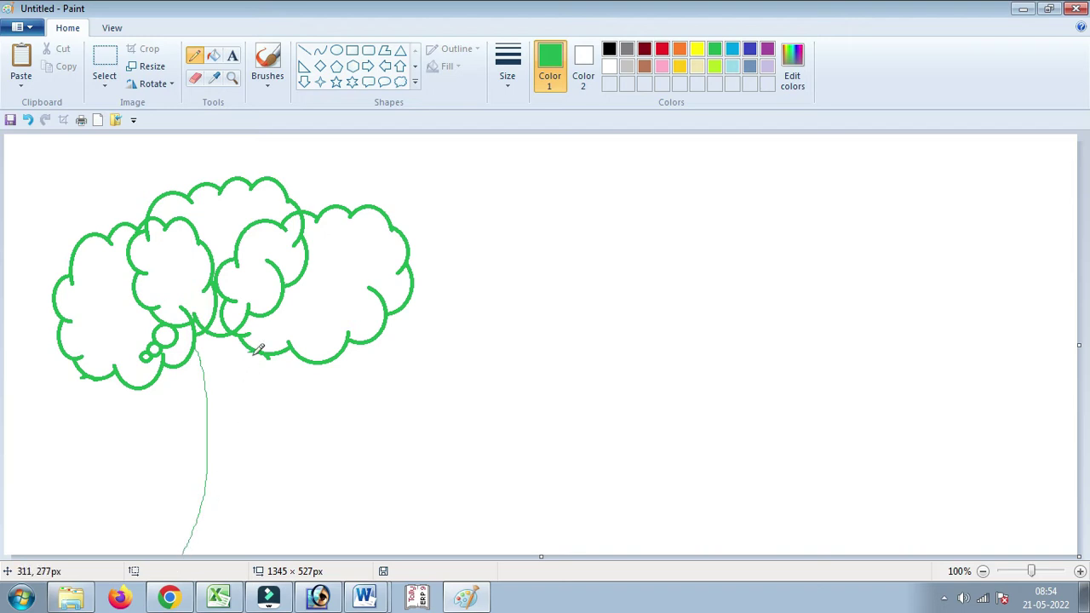
left_click_drag(252, 349, 256, 490)
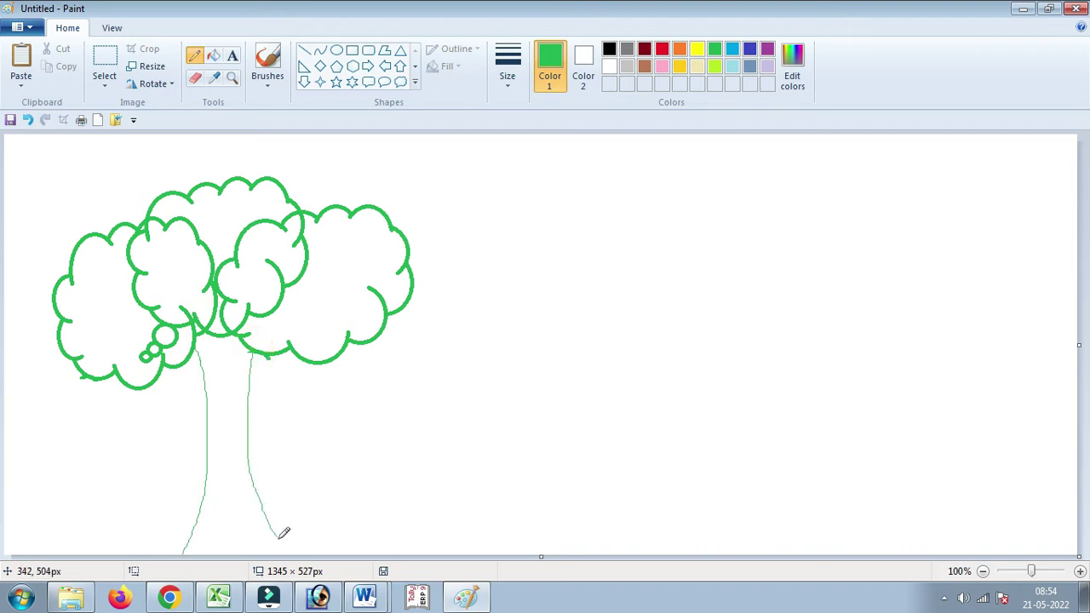
left_click_drag(280, 537, 289, 555)
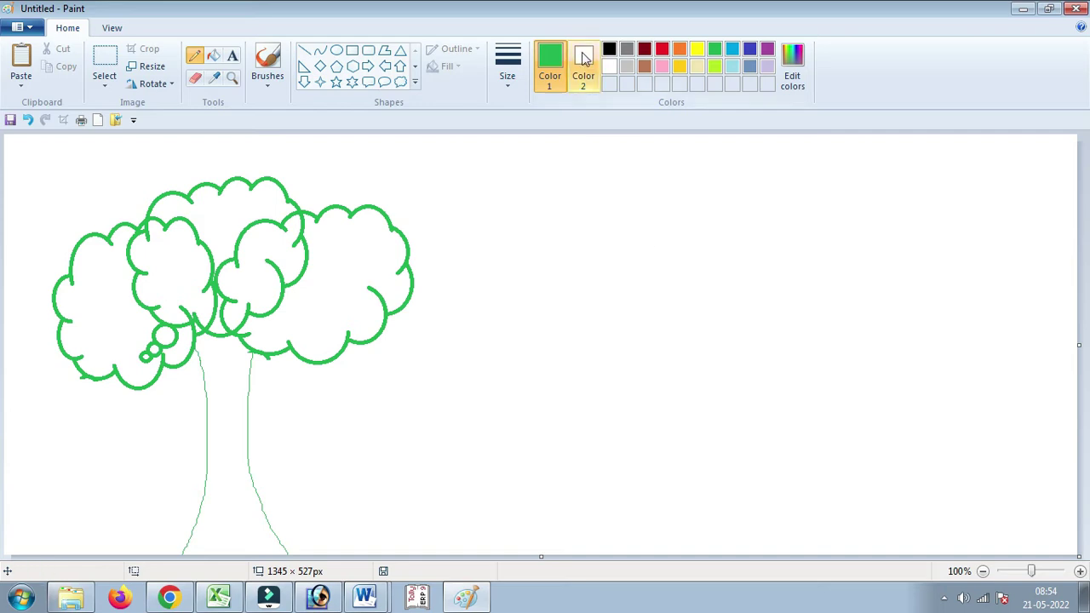
Draw the roof's top horizontal edge and right slope in black straight lines
left_click(609, 48)
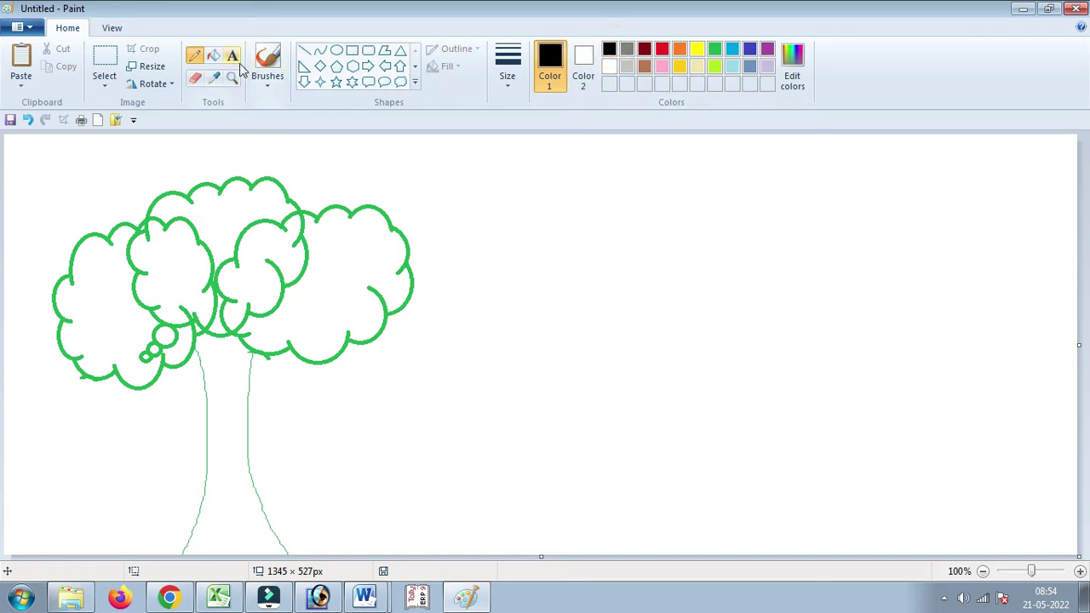
left_click(304, 49)
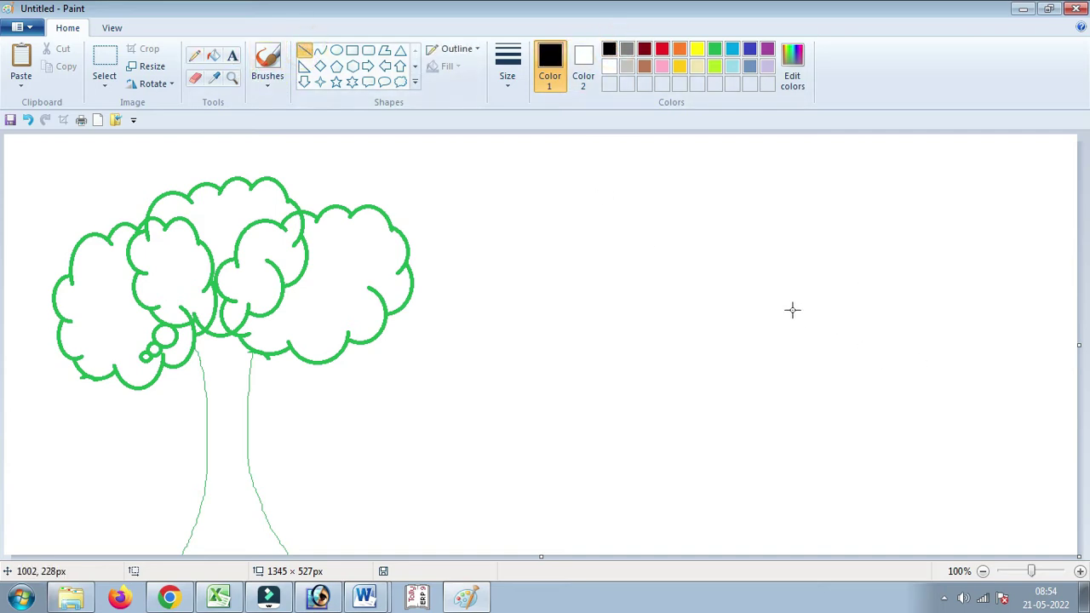
left_click_drag(735, 288, 1066, 313)
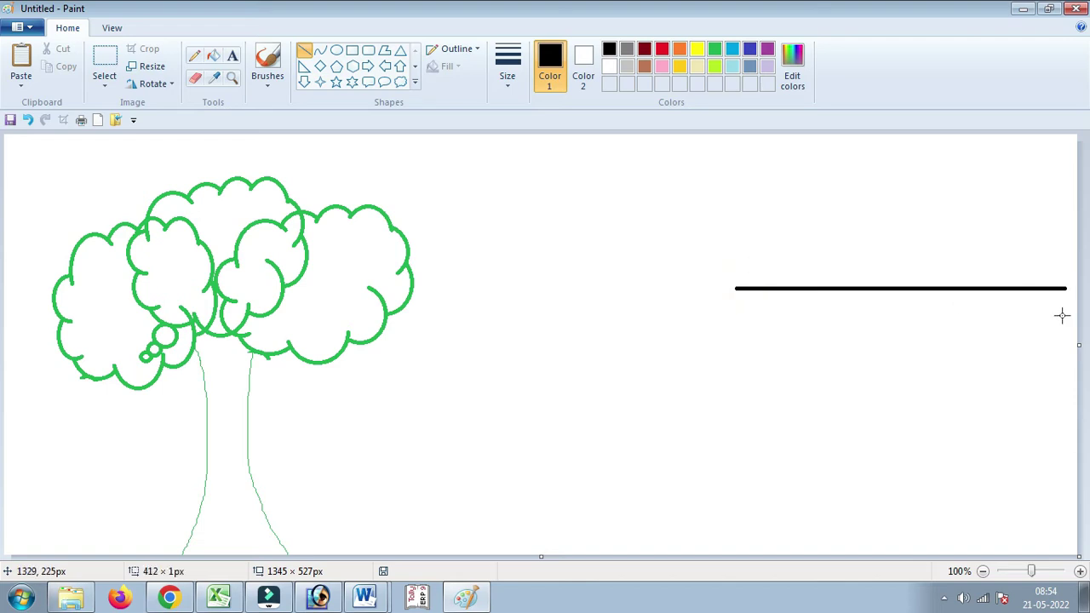
left_click_drag(1060, 316, 1046, 313)
left_click(933, 230)
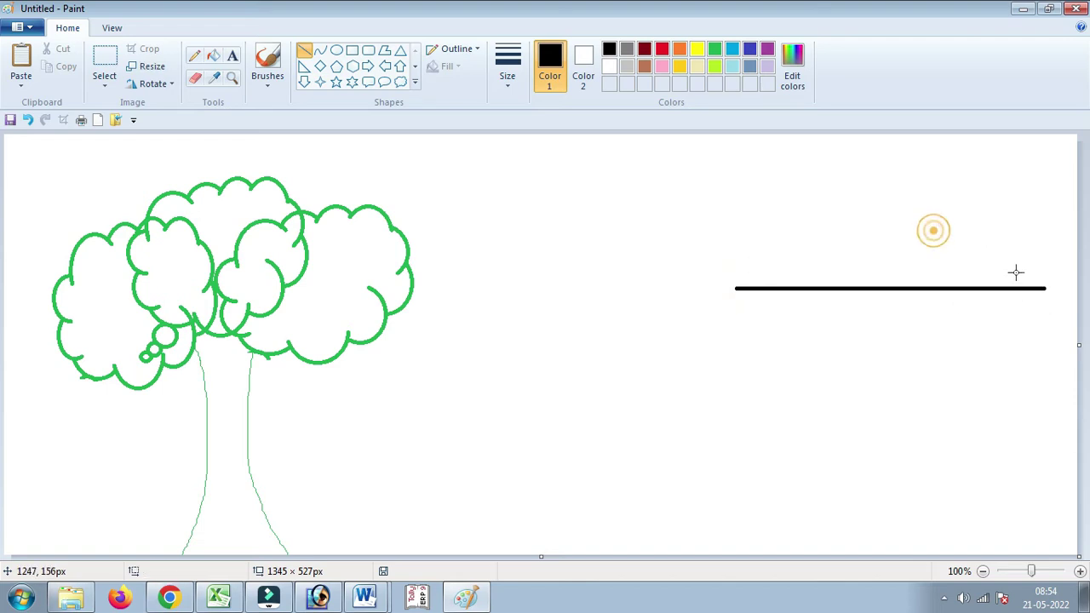
left_click_drag(1046, 289, 1078, 321)
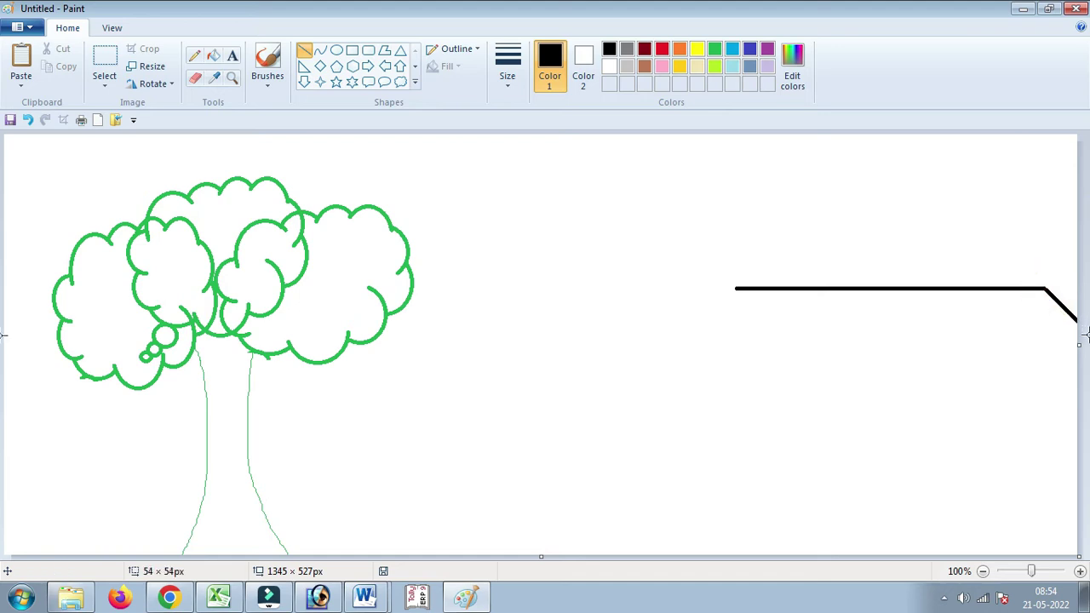
left_click(1017, 251)
Draw both gable slopes, the roof's lower edge and the house's left wall
left_click_drag(737, 288, 656, 368)
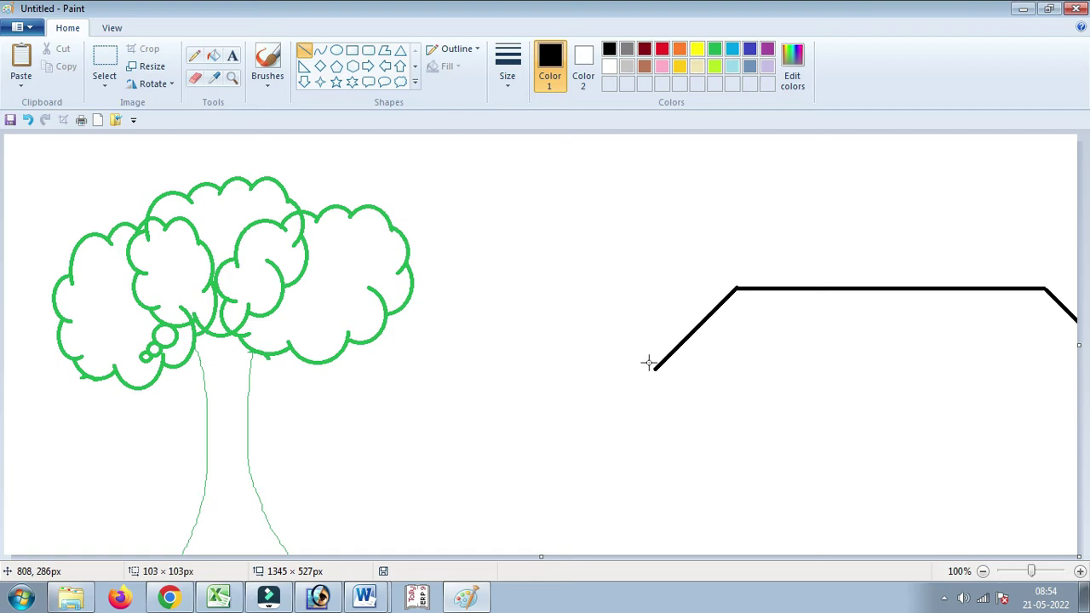
left_click(769, 255)
mouse_move(736, 287)
left_mouse_down()
mouse_move(820, 368)
mouse_move(814, 381)
left_mouse_up()
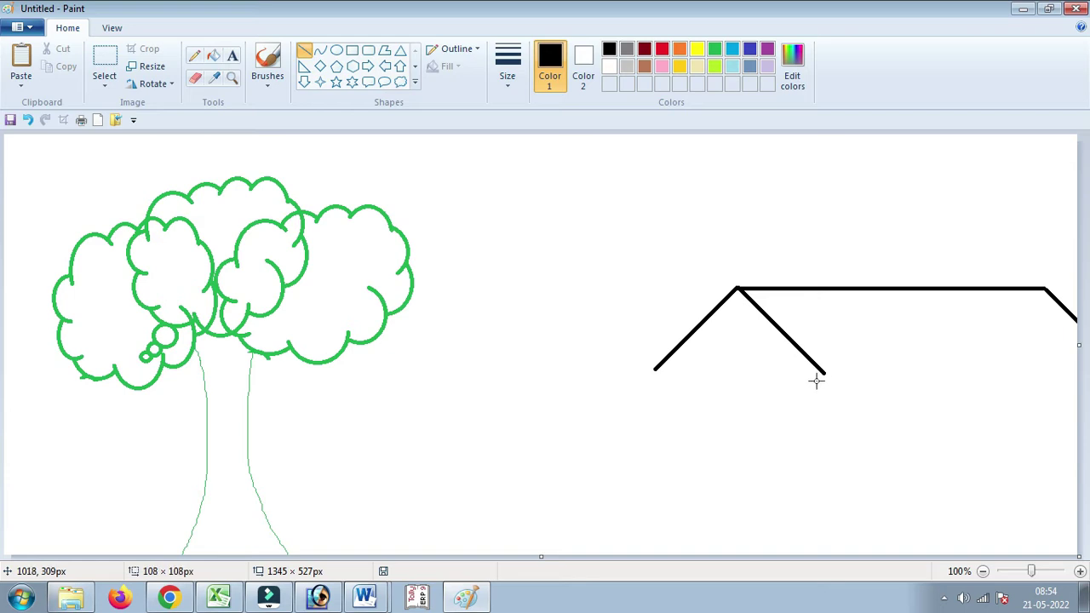
left_click(834, 269)
left_click_drag(822, 372, 1076, 372)
left_click(911, 191)
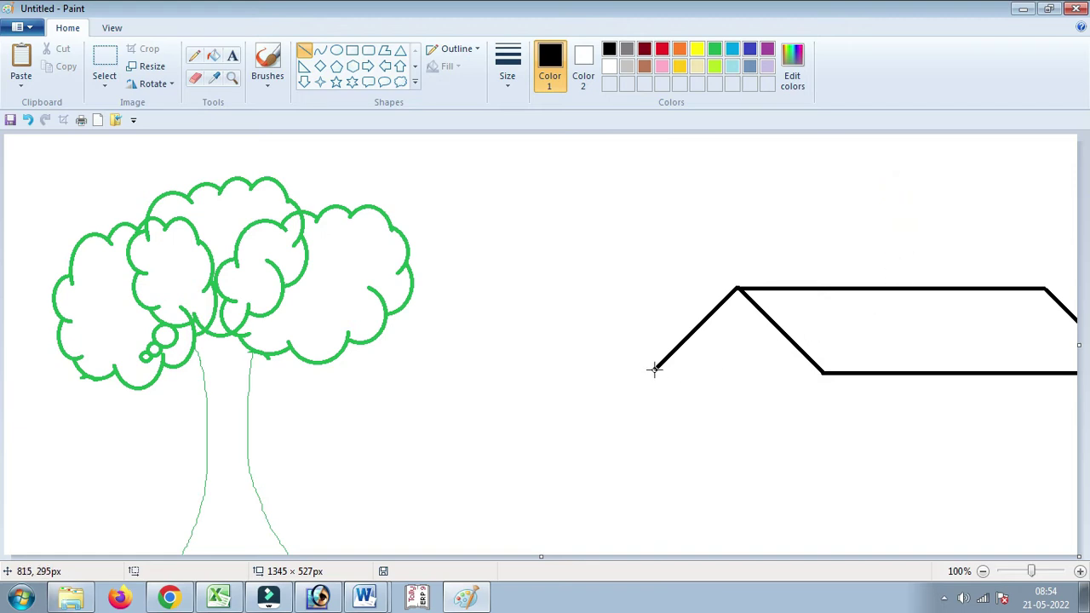
left_click_drag(654, 368, 640, 521)
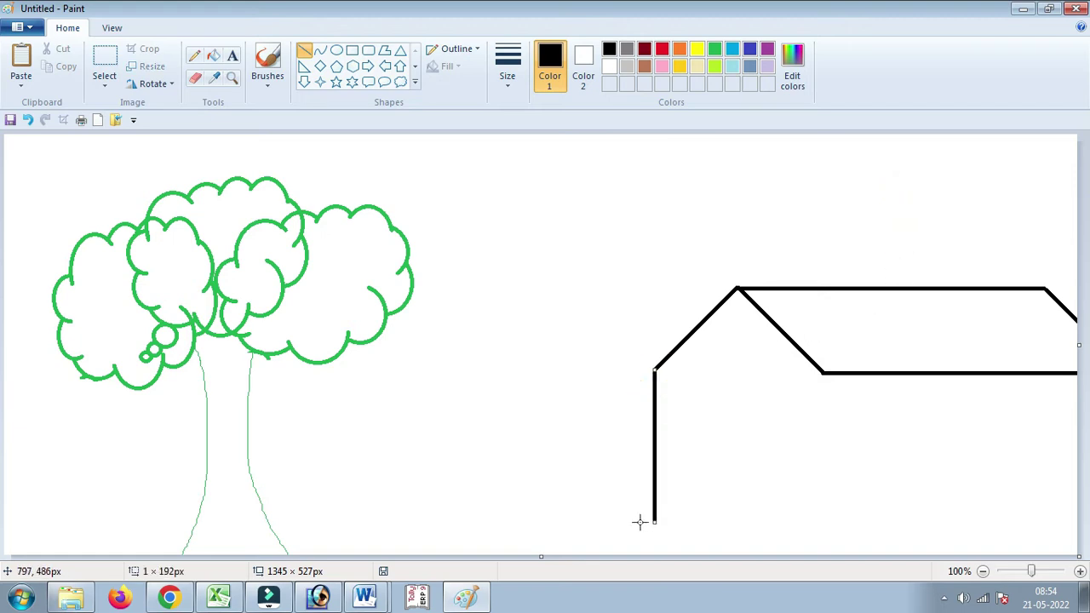
Add the middle wall line and the front wall's bottom edge, closing the gable front
left_click(671, 311)
left_click_drag(822, 372, 815, 523)
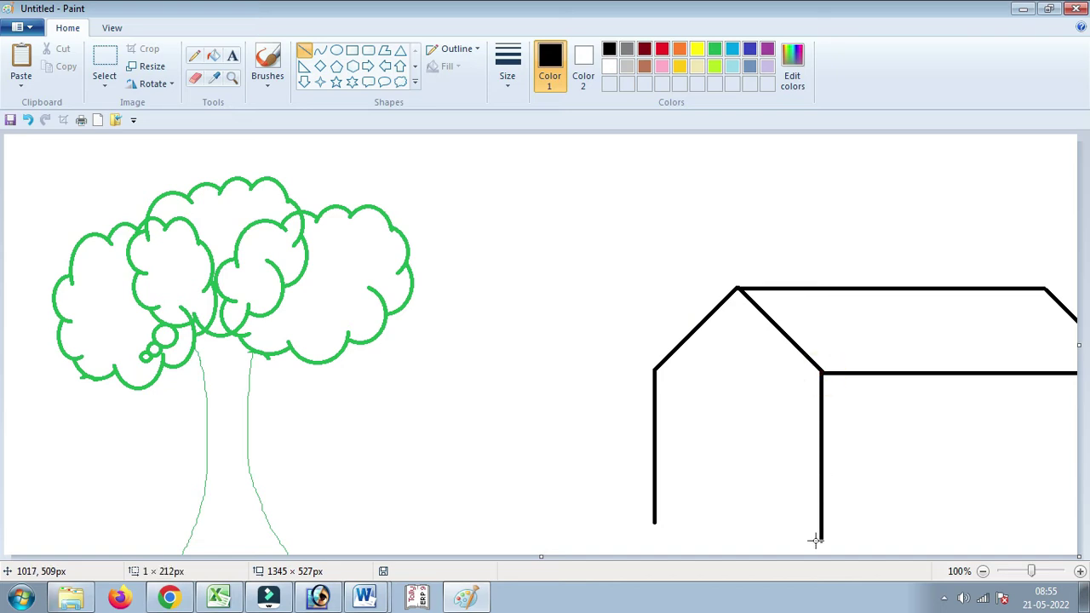
left_click(824, 238)
left_click_drag(654, 522, 821, 545)
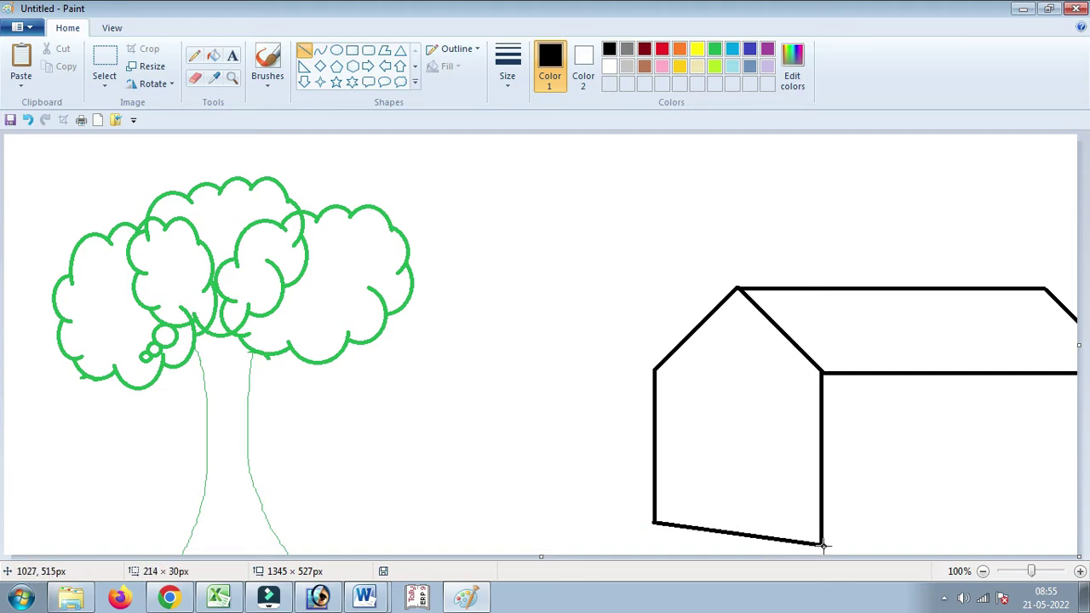
left_click(883, 245)
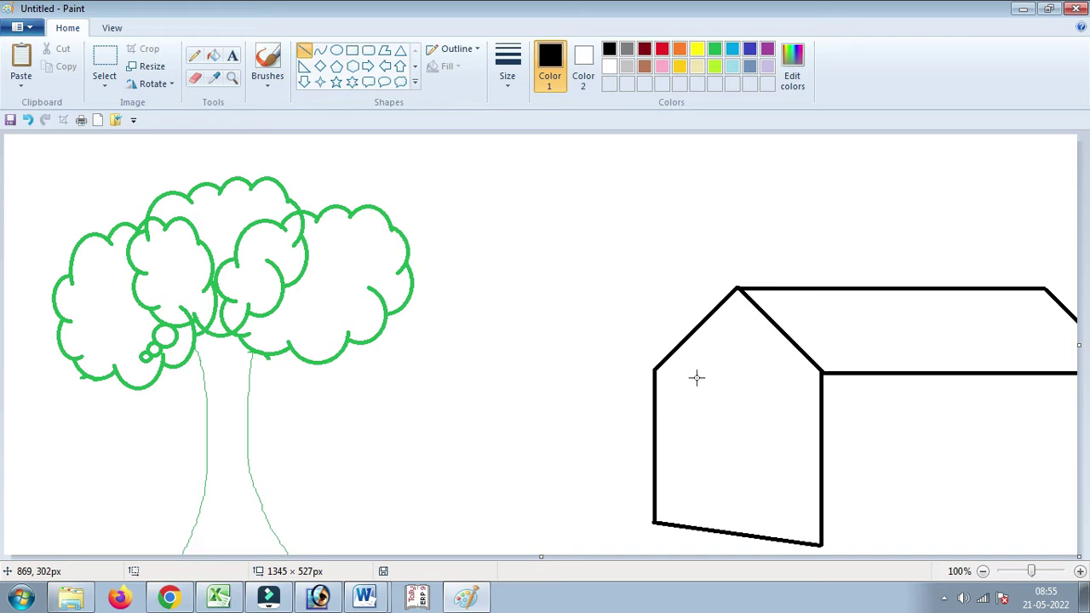
Draw the door frame and an angled open door leaf on the house front
left_click_drag(697, 377, 696, 525)
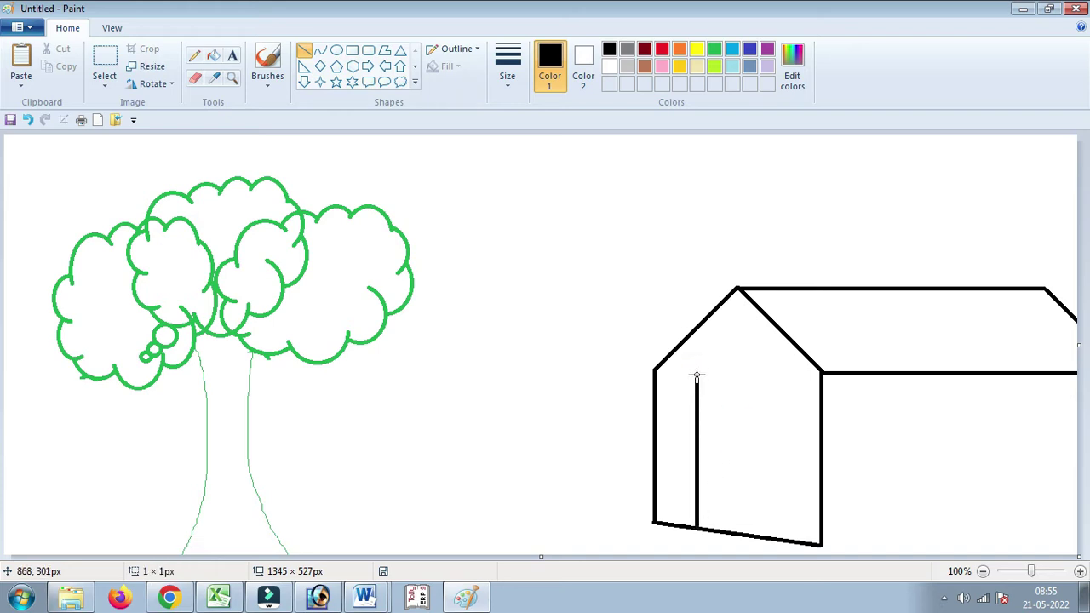
left_click_drag(696, 375, 772, 379)
left_click(756, 347)
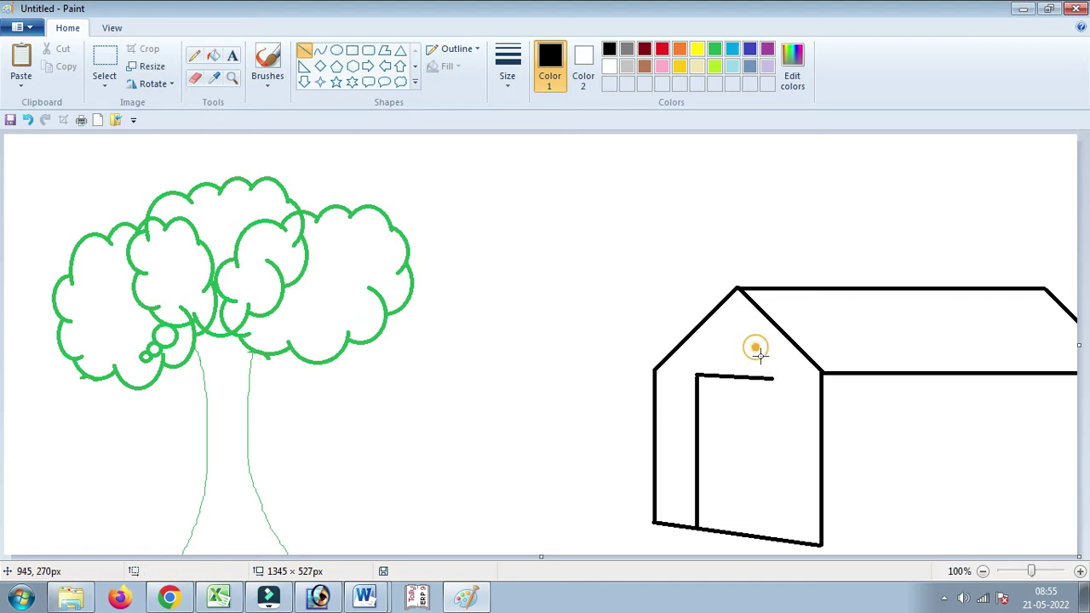
left_click_drag(772, 378, 758, 532)
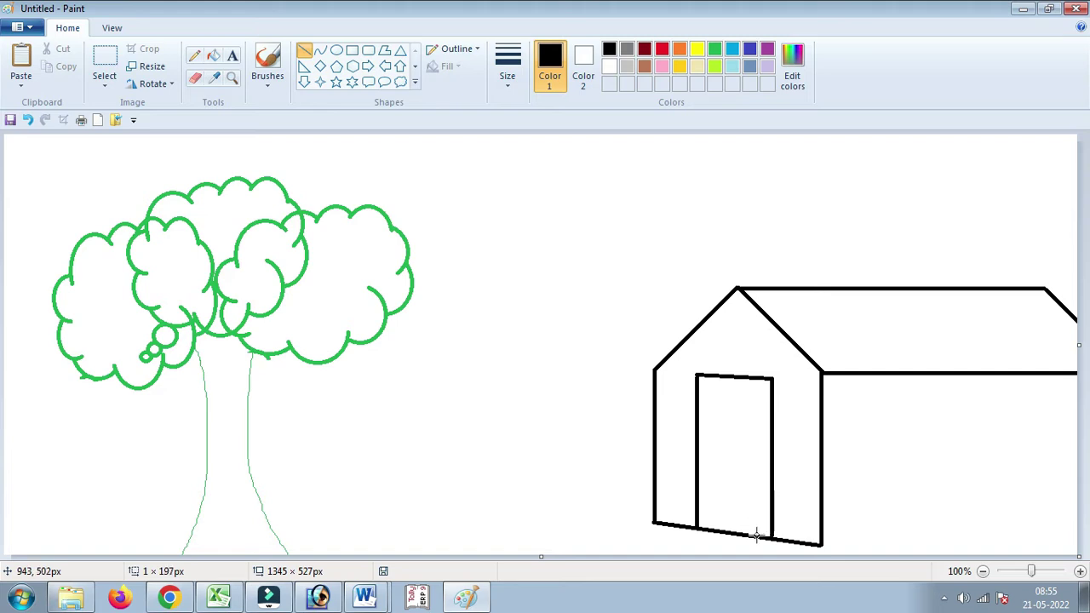
left_click(803, 443)
mouse_move(696, 373)
left_mouse_down()
mouse_move(731, 410)
mouse_move(725, 534)
left_mouse_up()
left_click(742, 353)
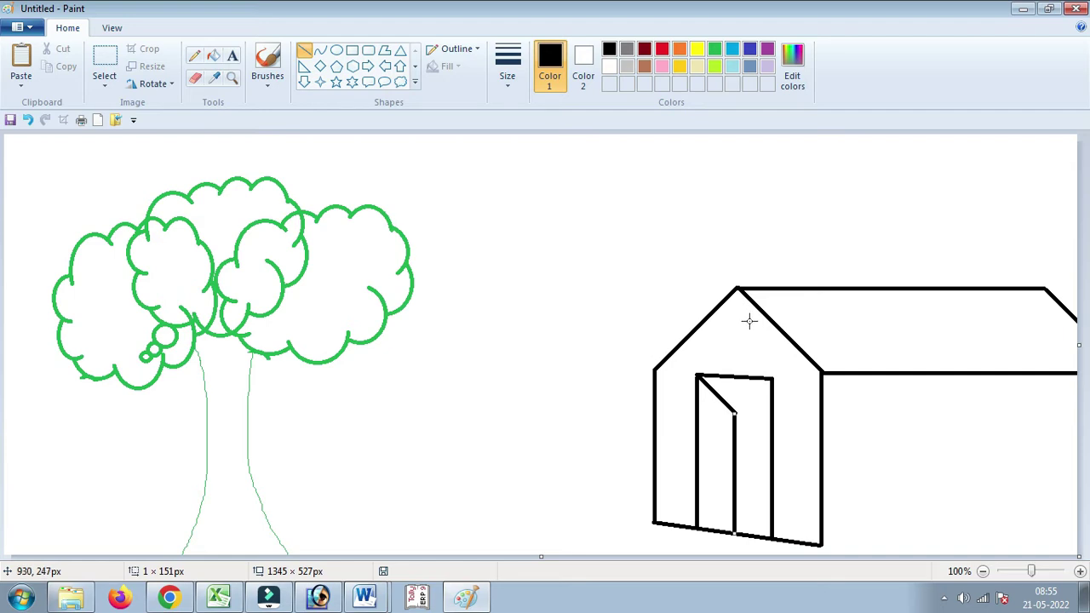
left_click(784, 255)
Add two parallel horizontal lines along the long roof below the ridge
left_click_drag(765, 314, 1071, 315)
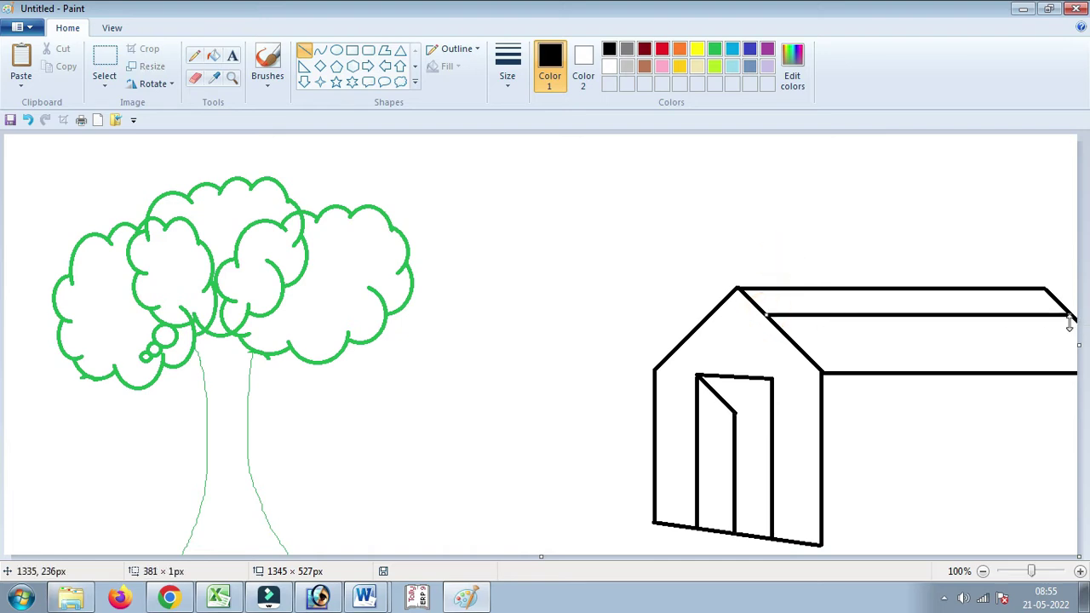
key("Up")
key("Up")
key("Up")
key("Up")
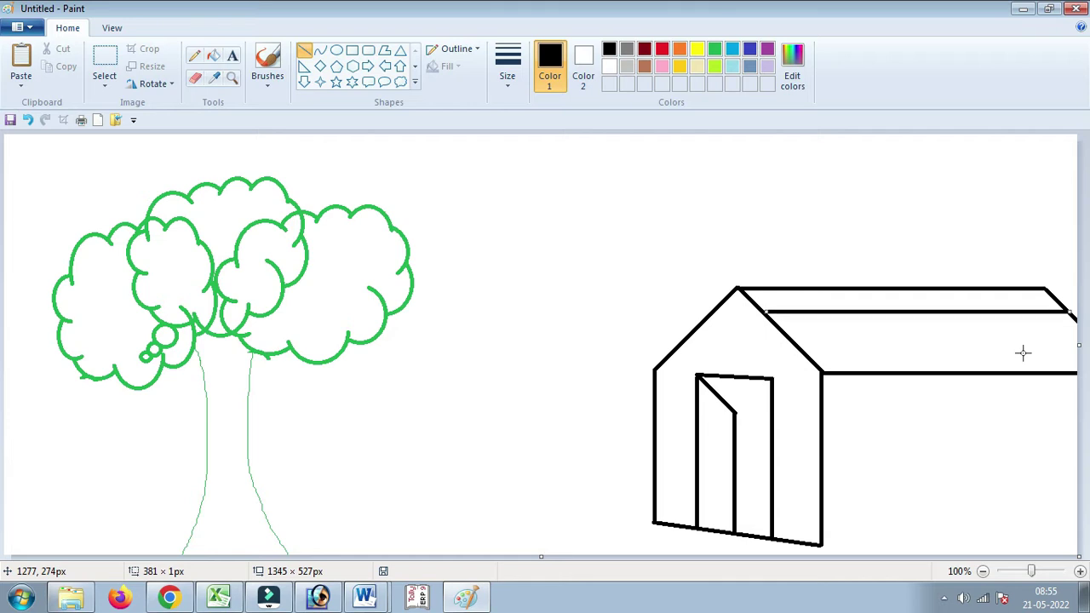
key("Down")
key("Down")
left_click(873, 255)
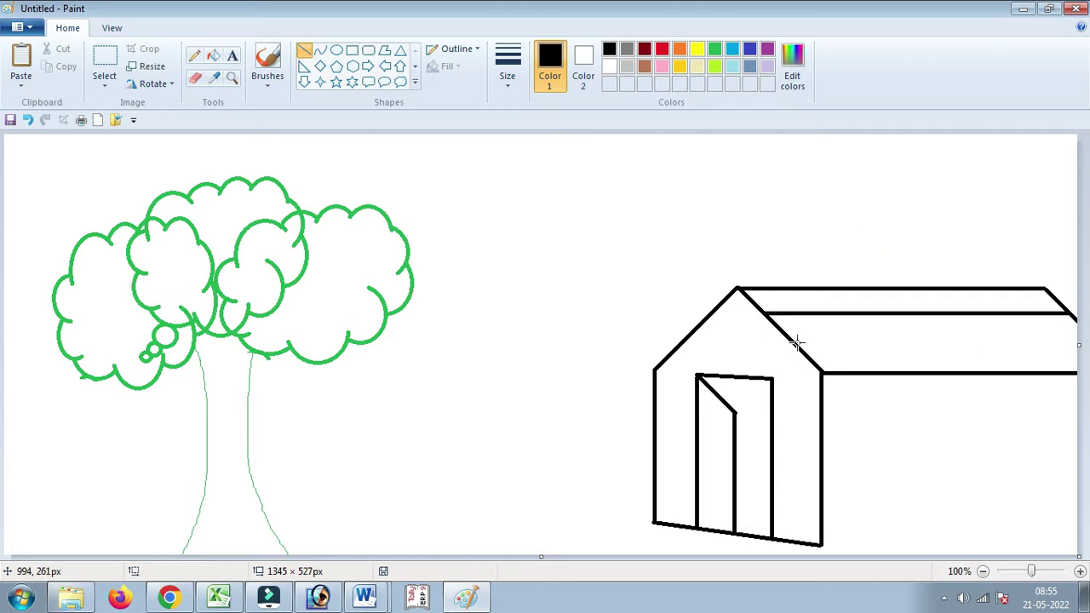
left_click_drag(796, 342, 1088, 343)
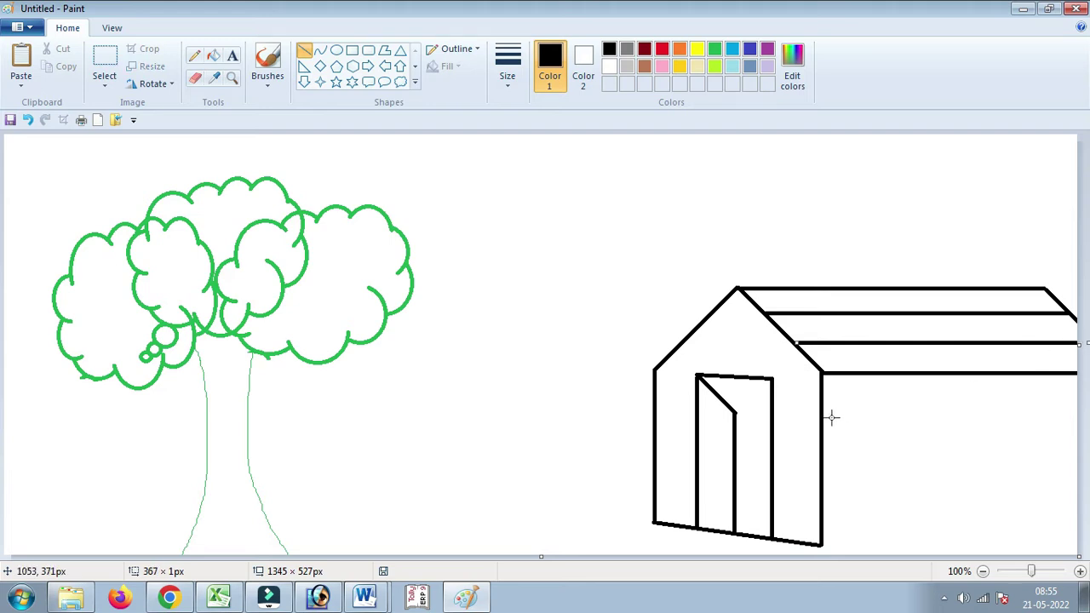
Draw a rectangular window with an inner square on the house's side wall
left_click(754, 199)
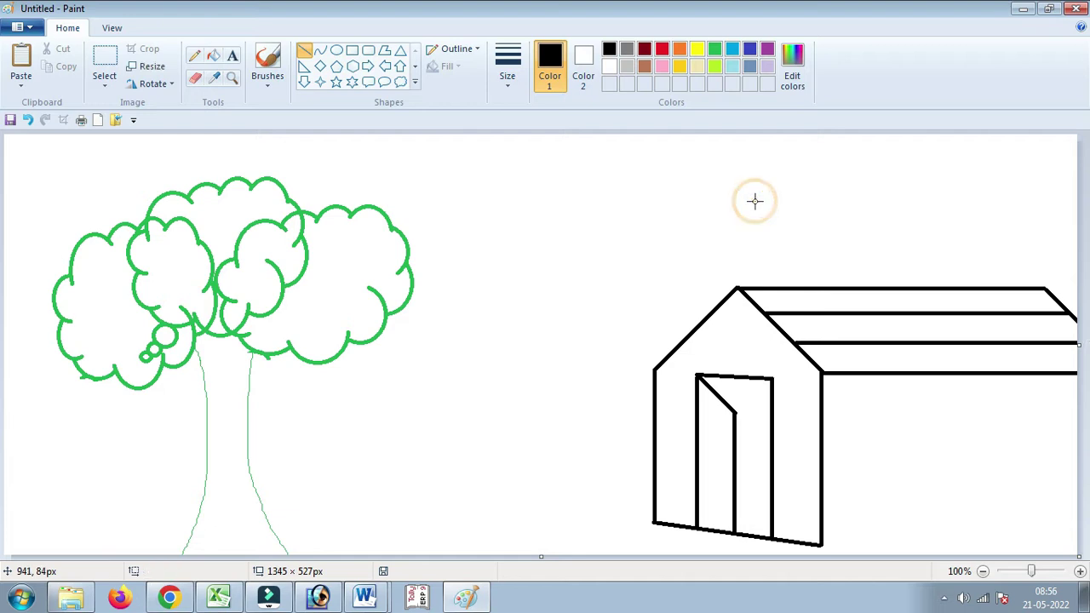
left_click(351, 50)
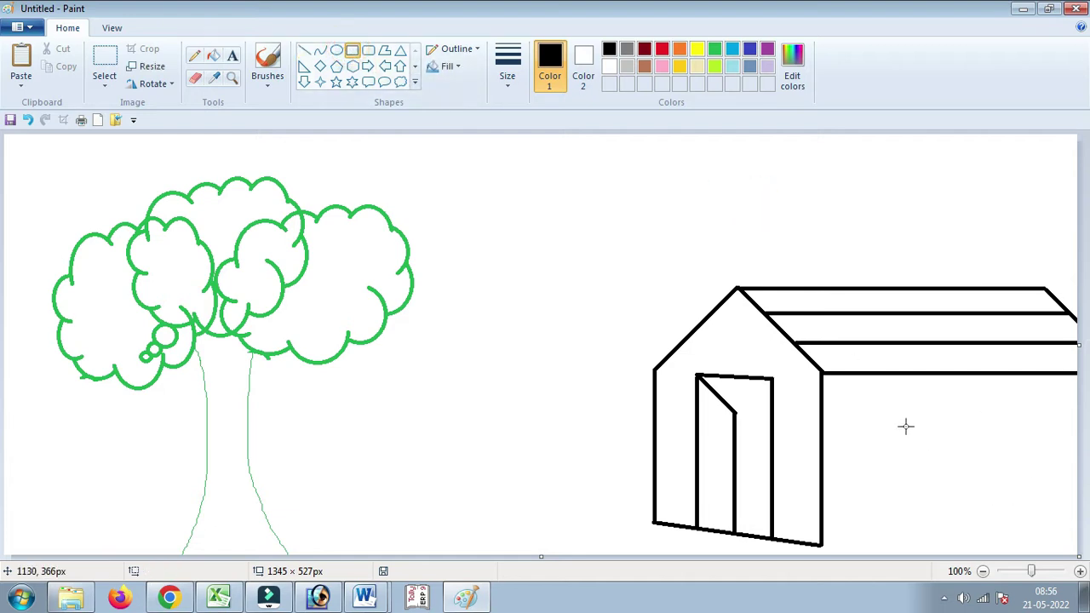
left_click_drag(905, 425, 1007, 477)
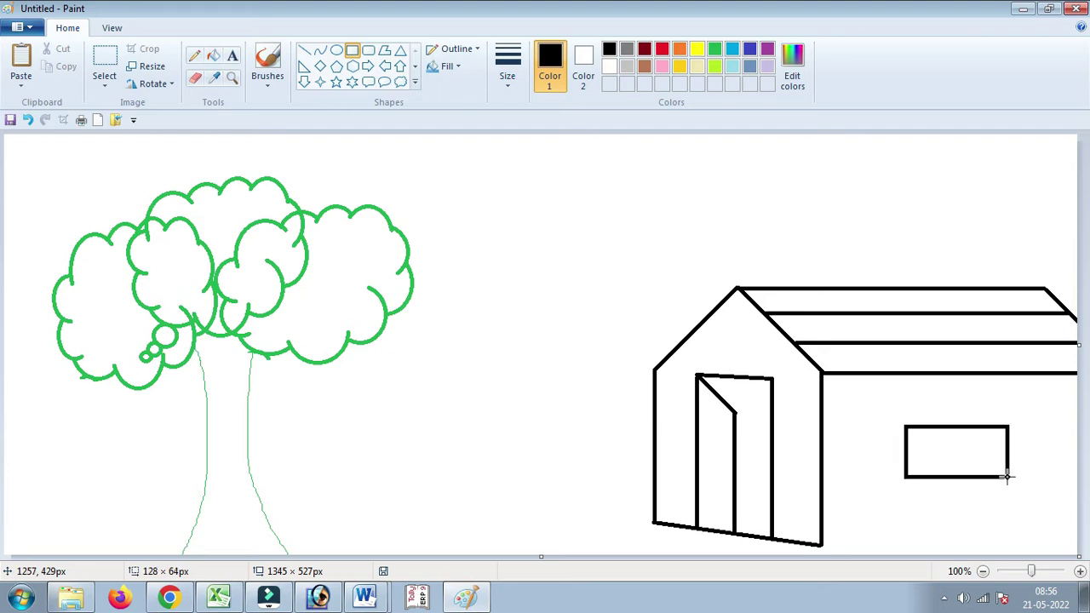
left_click_drag(1007, 477, 1019, 485)
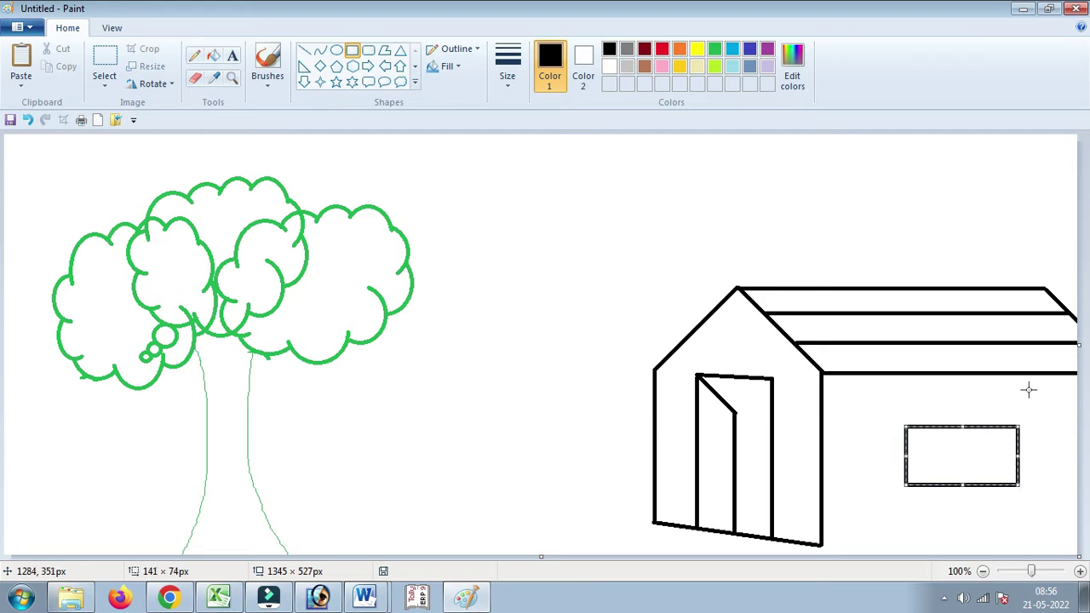
left_click(964, 218)
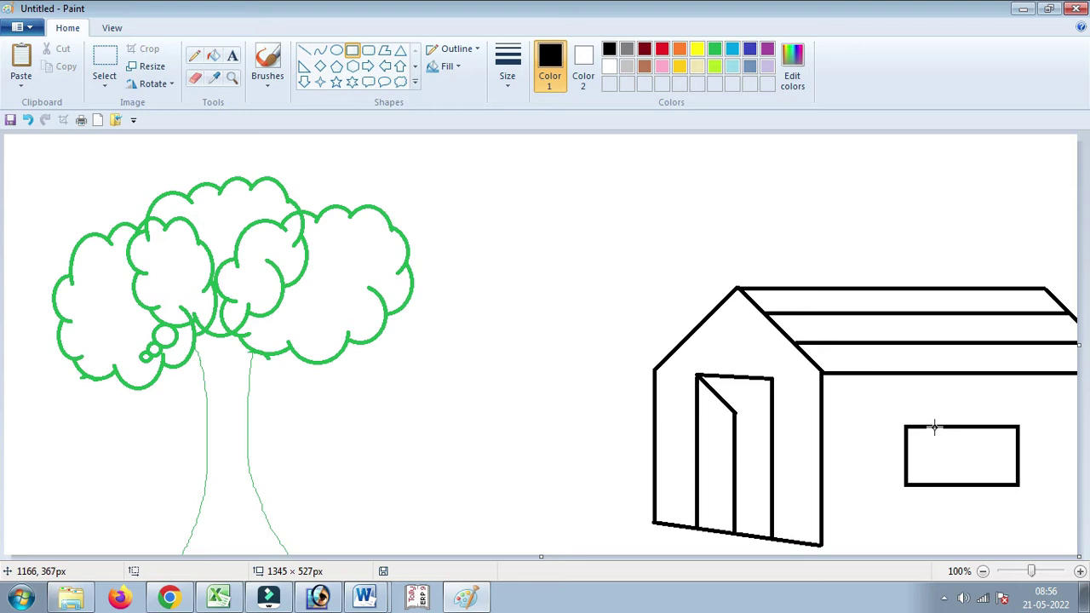
left_click_drag(934, 428, 991, 483)
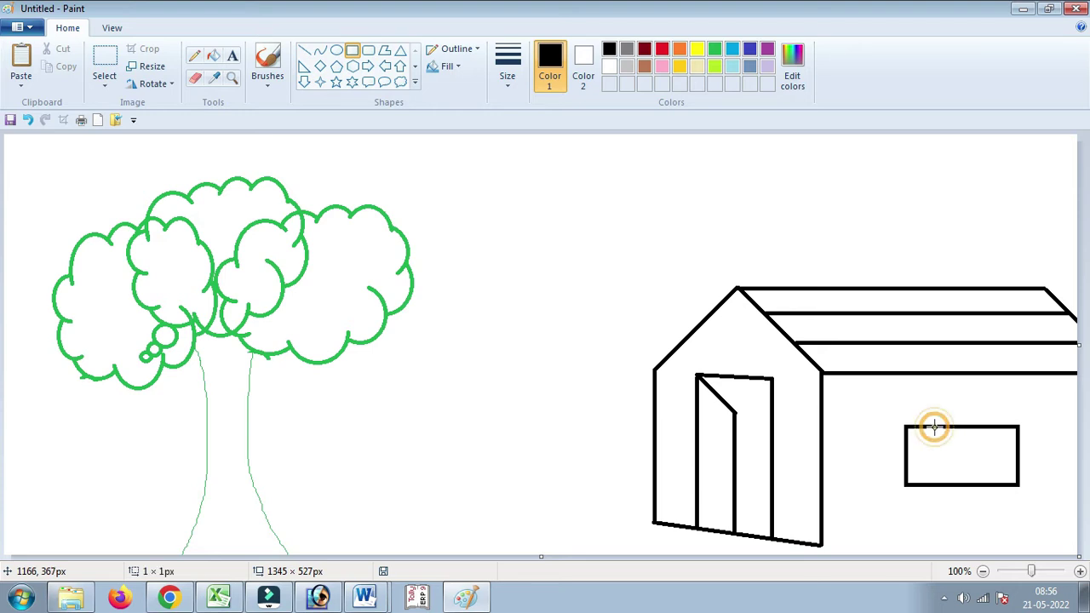
left_click_drag(1010, 483, 1032, 491)
left_click(1031, 491)
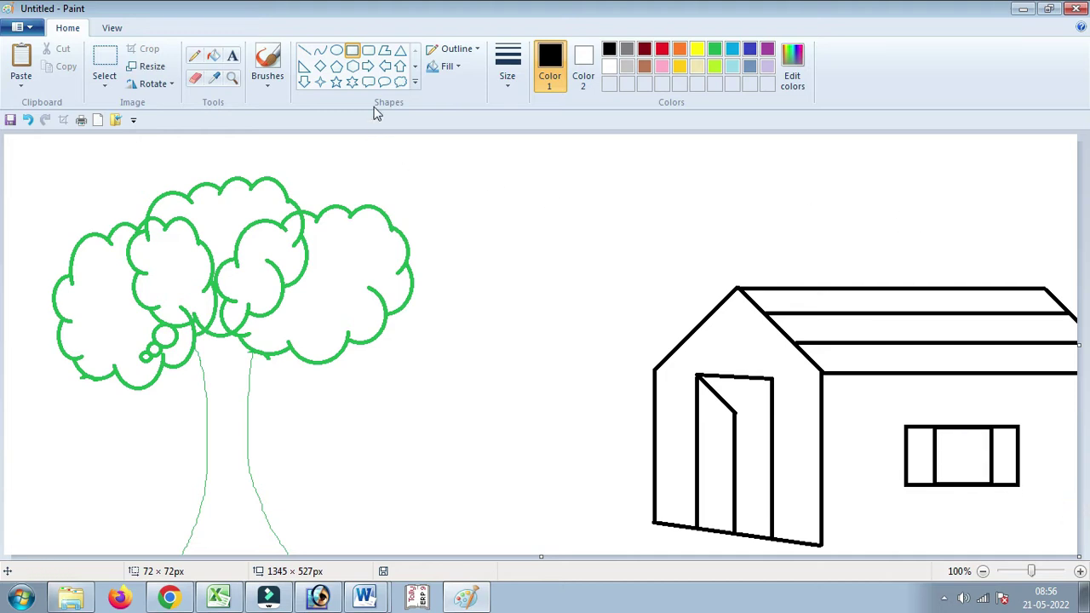
Add a vertical divider line splitting the window into four panes
left_click(305, 50)
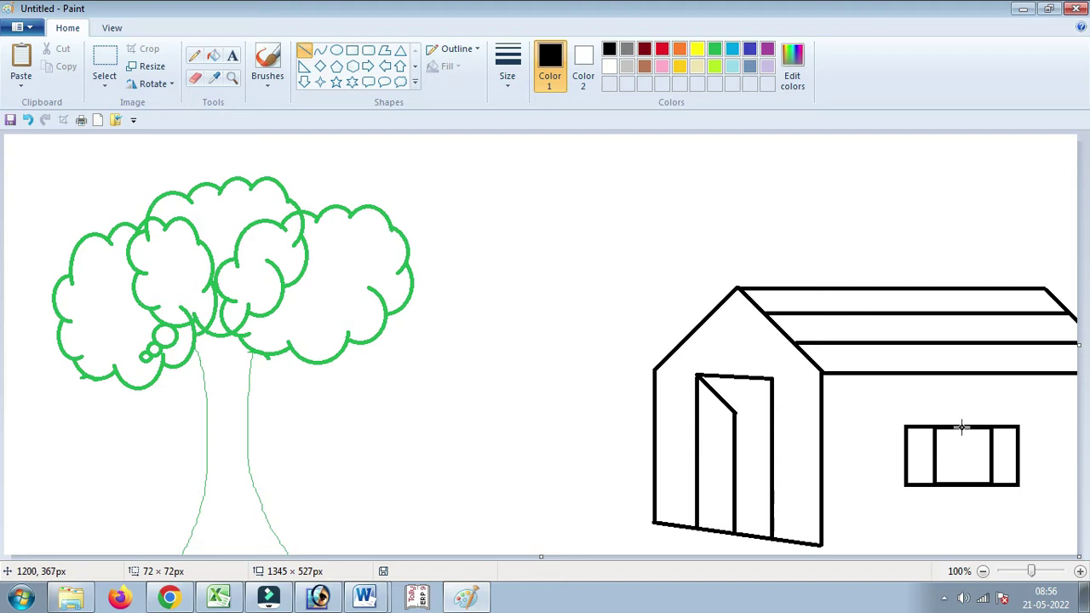
left_click_drag(963, 427, 963, 474)
left_click(999, 515)
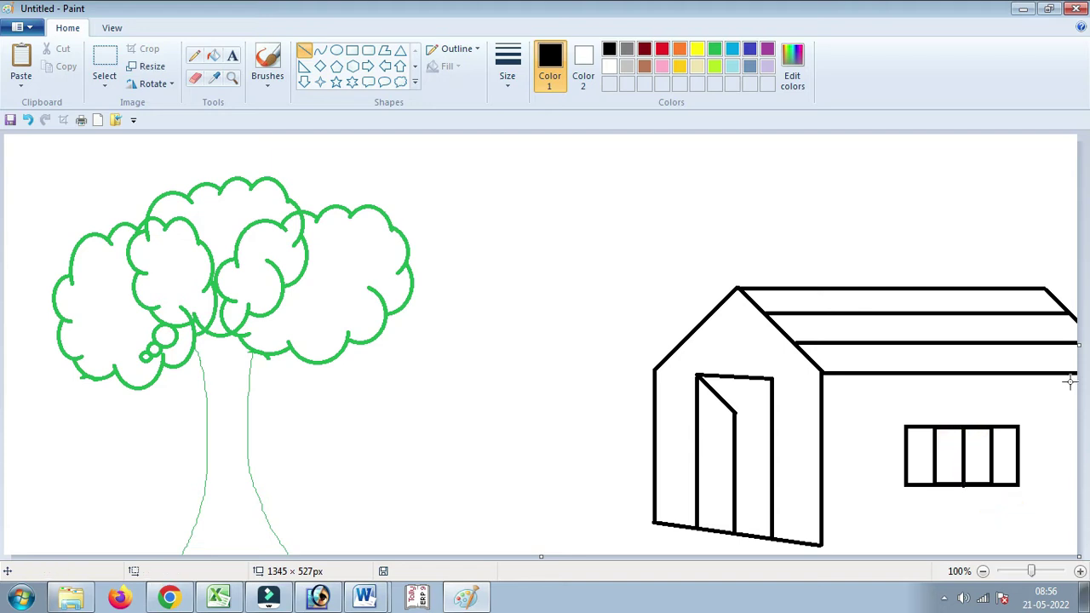
left_click(336, 49)
Draw a small round window in the gable, undoing a stray circle on the roof
left_click_drag(720, 310, 758, 349)
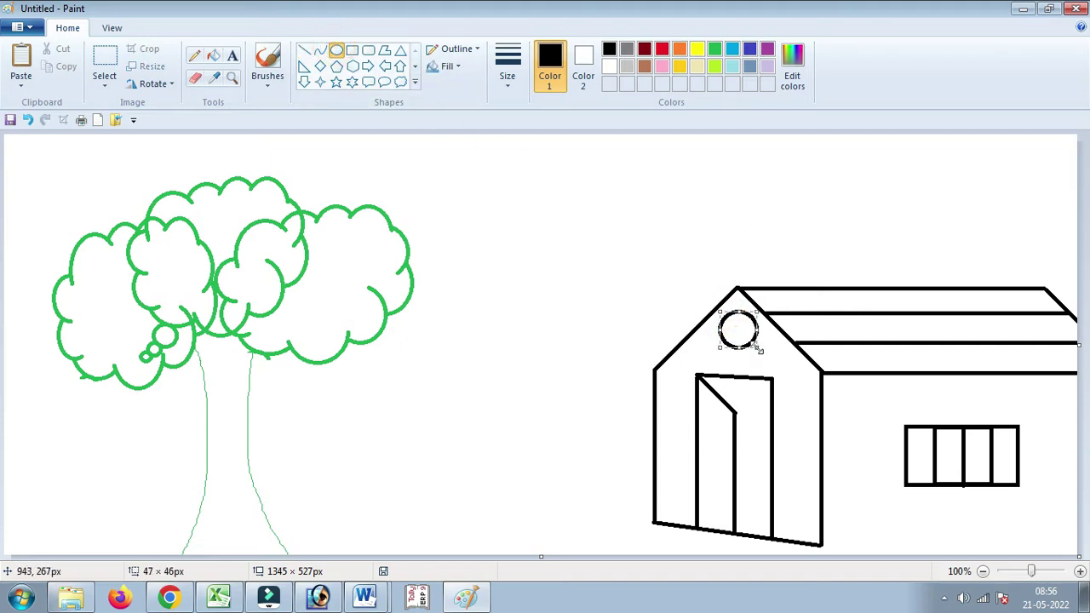
left_click(794, 391)
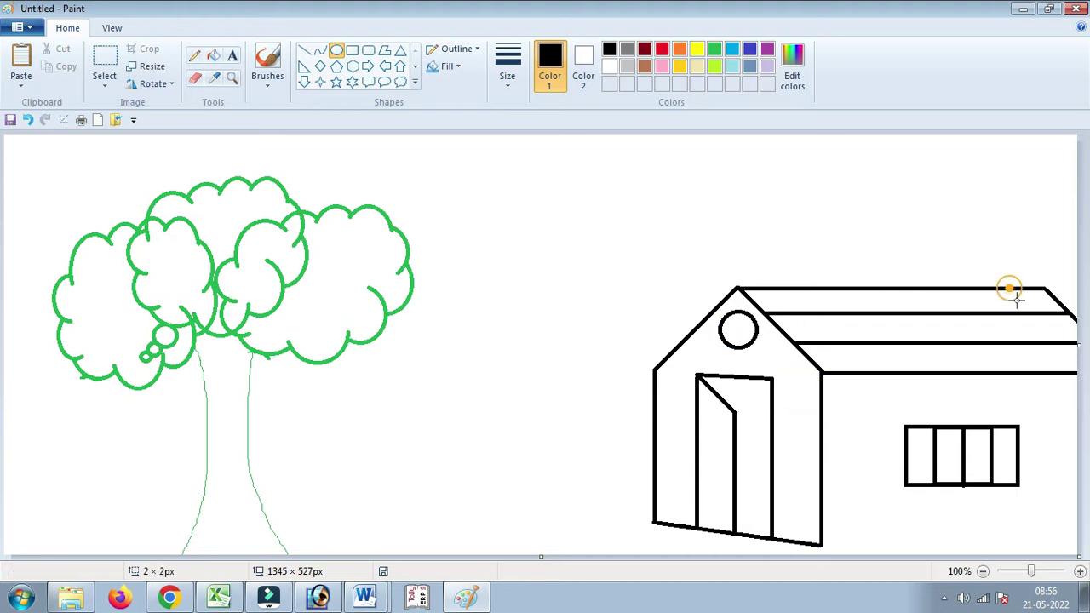
left_click_drag(1007, 289, 1068, 349)
key("ctrl+z")
Draw three diagonal tile lines at the roof's right end, nudging them right for spacing
left_click(310, 52)
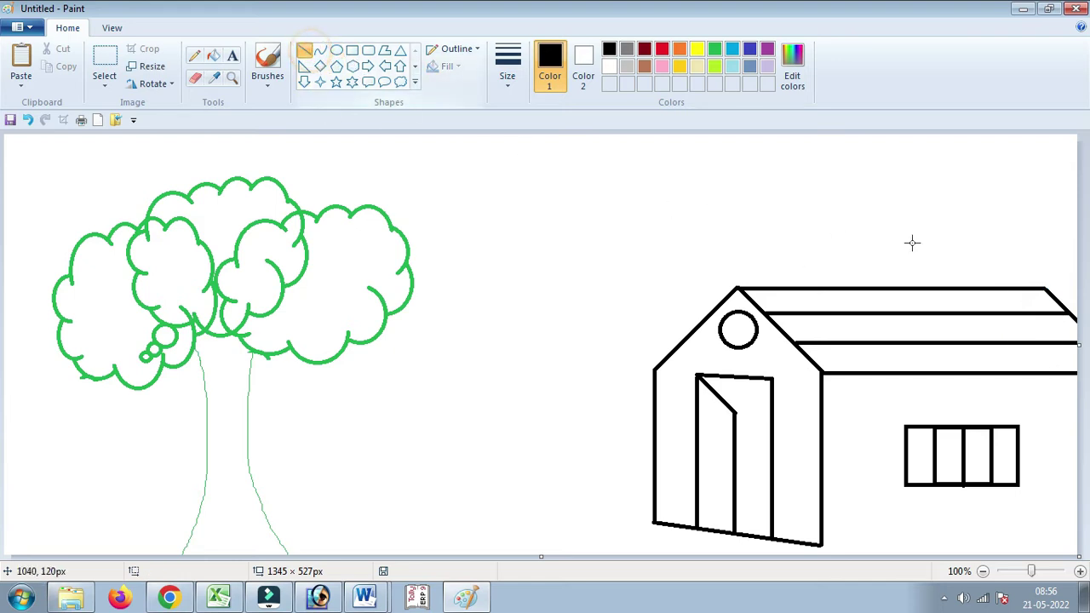
left_click(1009, 287)
left_click_drag(1006, 288, 1074, 381)
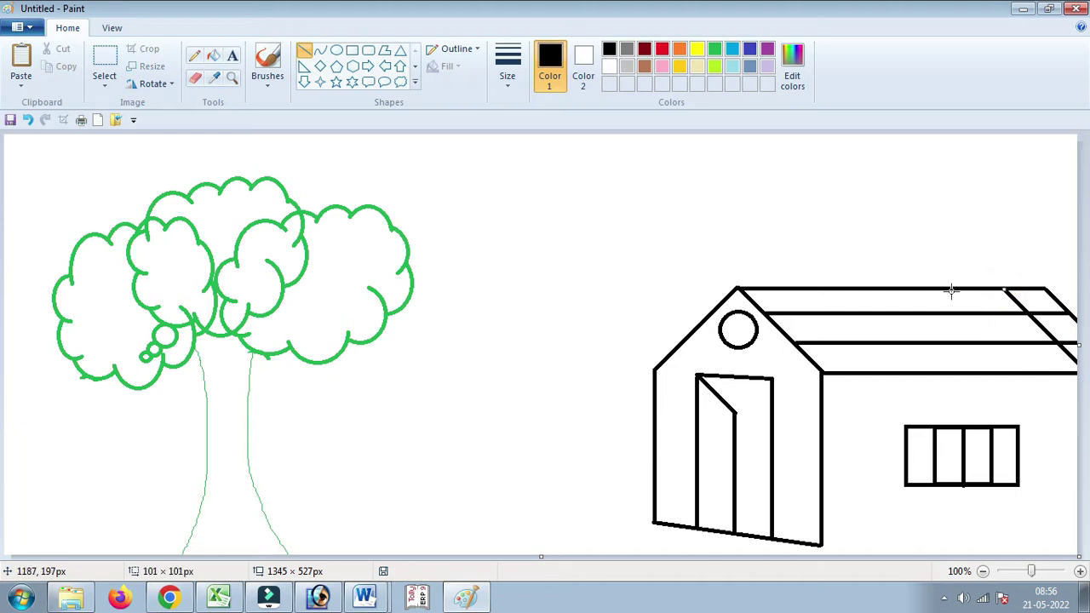
left_click_drag(952, 289, 1035, 374)
key("Right")
key("Right")
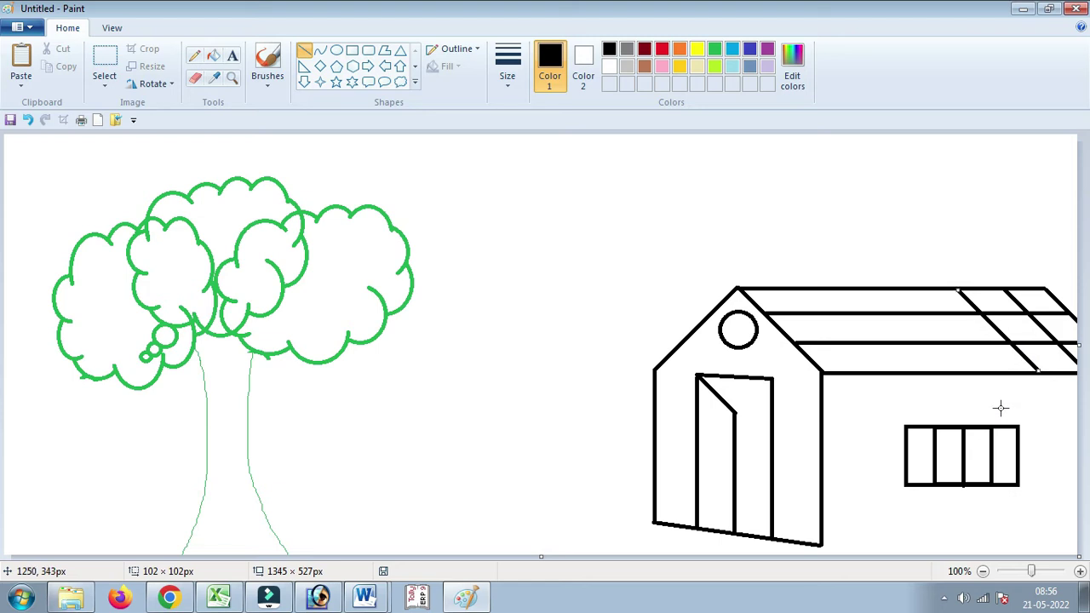
key("Right")
mouse_move(900, 290)
left_mouse_down()
mouse_move(934, 356)
mouse_move(979, 371)
left_mouse_up()
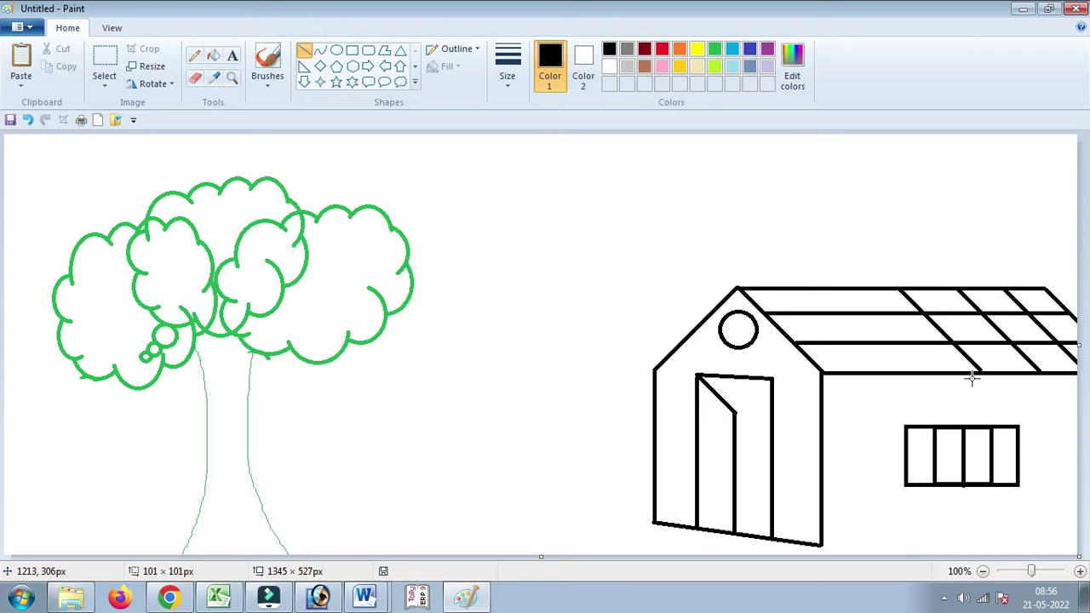
key("Right")
key("Right")
key("Right")
key("Right")
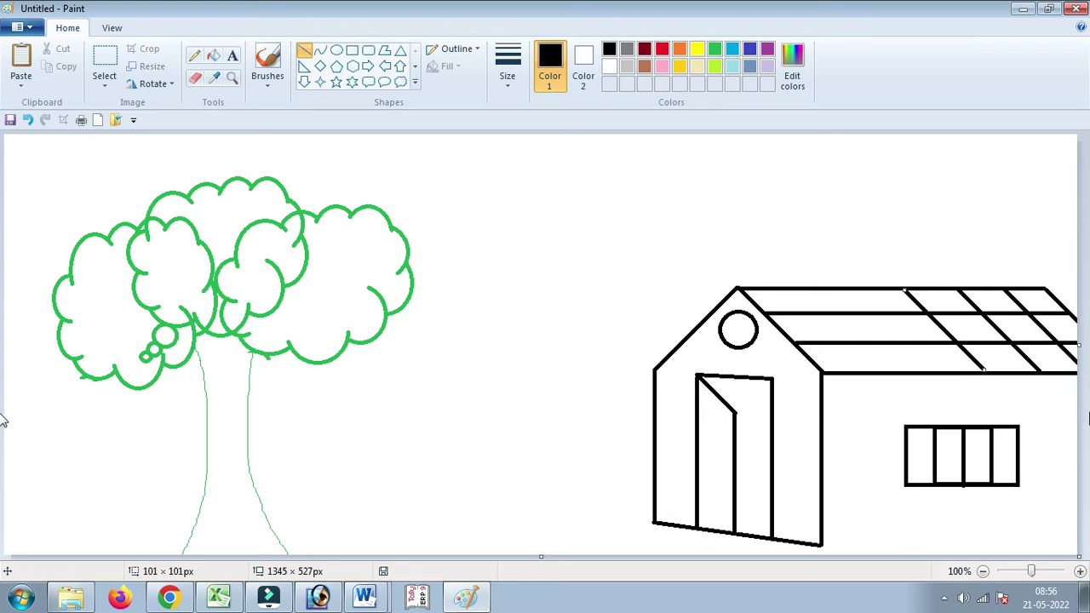
key("Right")
key("Right")
key("Right")
key("Right")
key("Right")
key("Right")
key("Right")
key("Right")
key("Right")
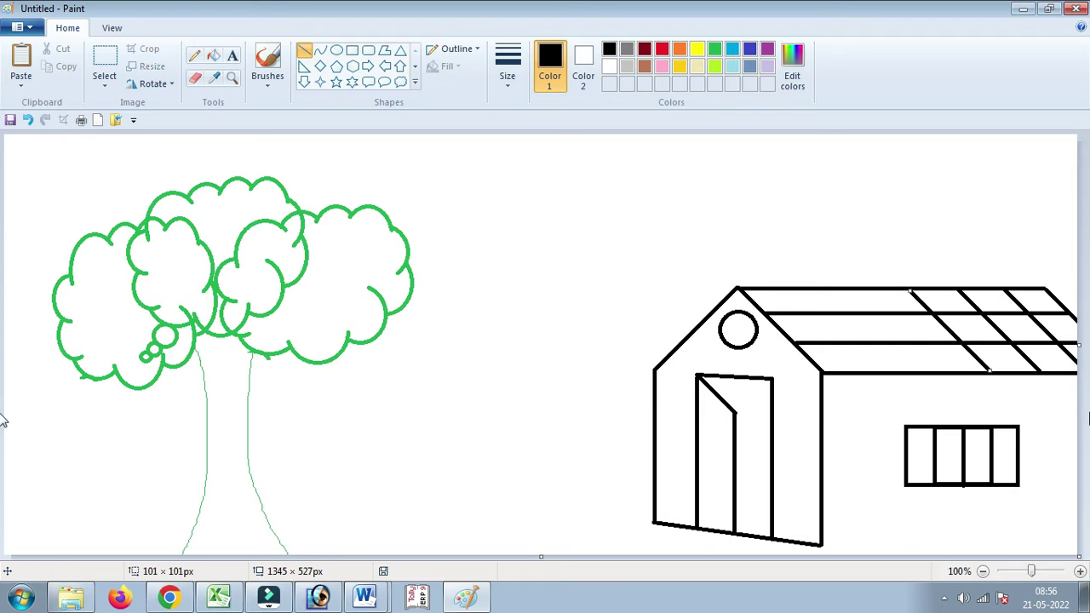
key("Right")
left_click(851, 288)
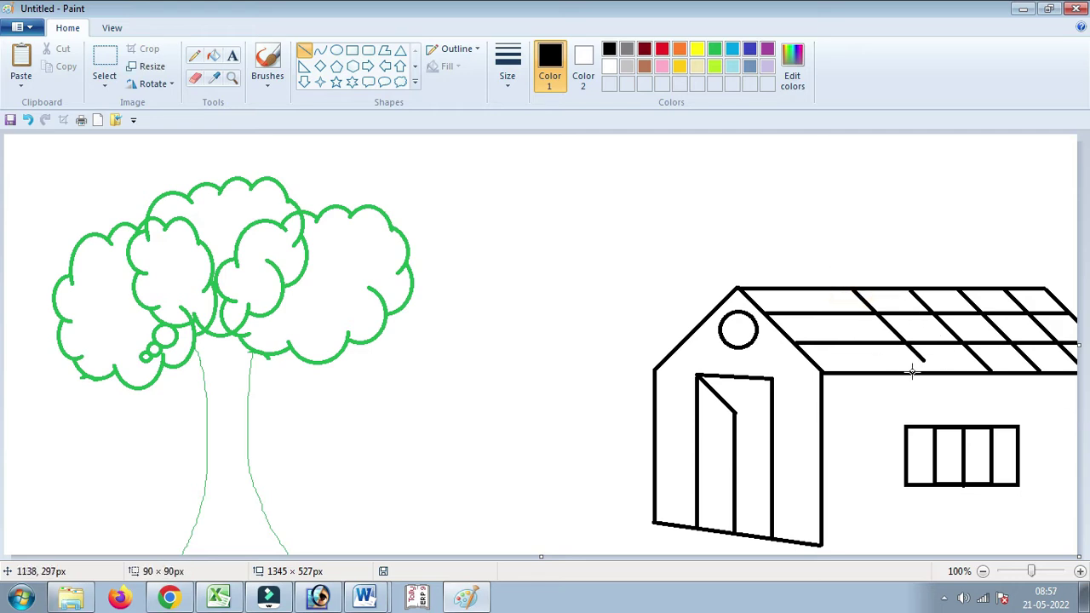
Add two more evenly spaced diagonal tile lines toward the gable
left_click_drag(852, 288, 935, 372)
key("Right")
key("Right")
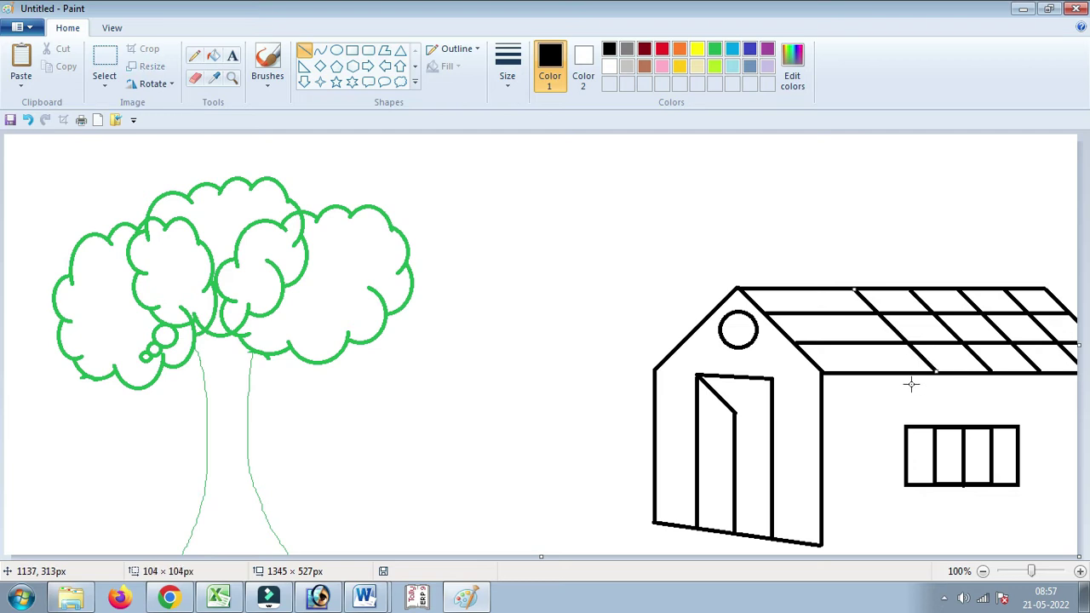
key("Right")
key("Right")
key("Right")
key("Right")
key("Right")
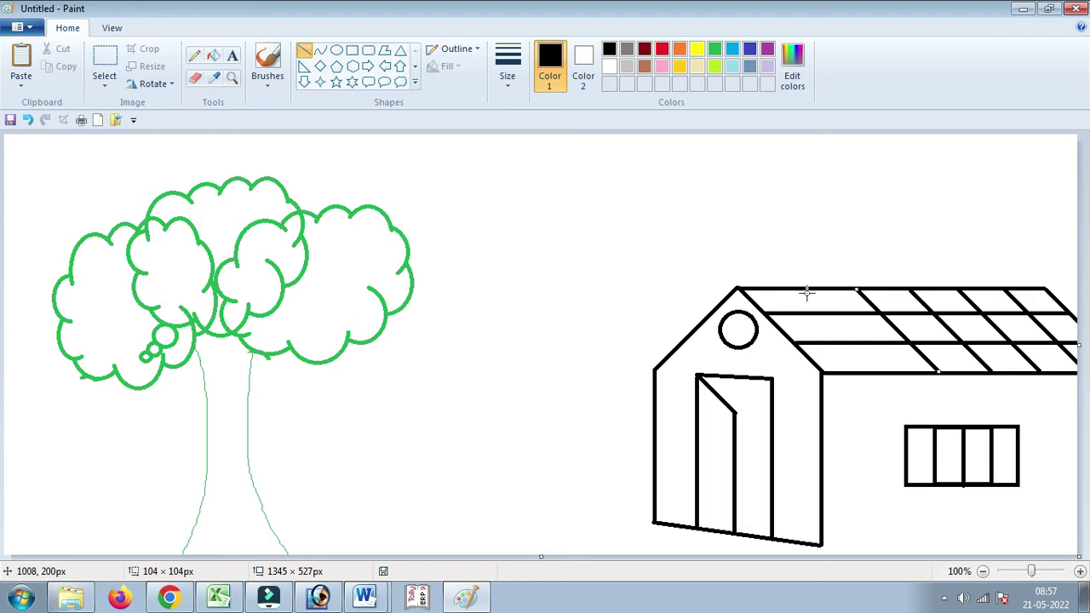
left_click_drag(796, 289, 857, 385)
key("Right")
key("Right")
key("Right")
key("Right")
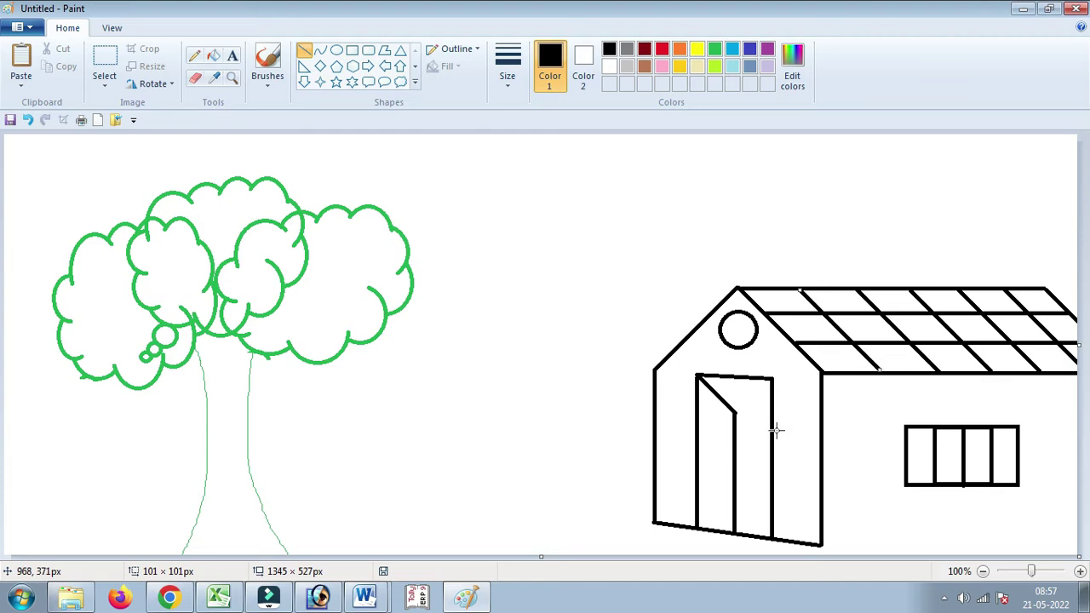
left_click(777, 430)
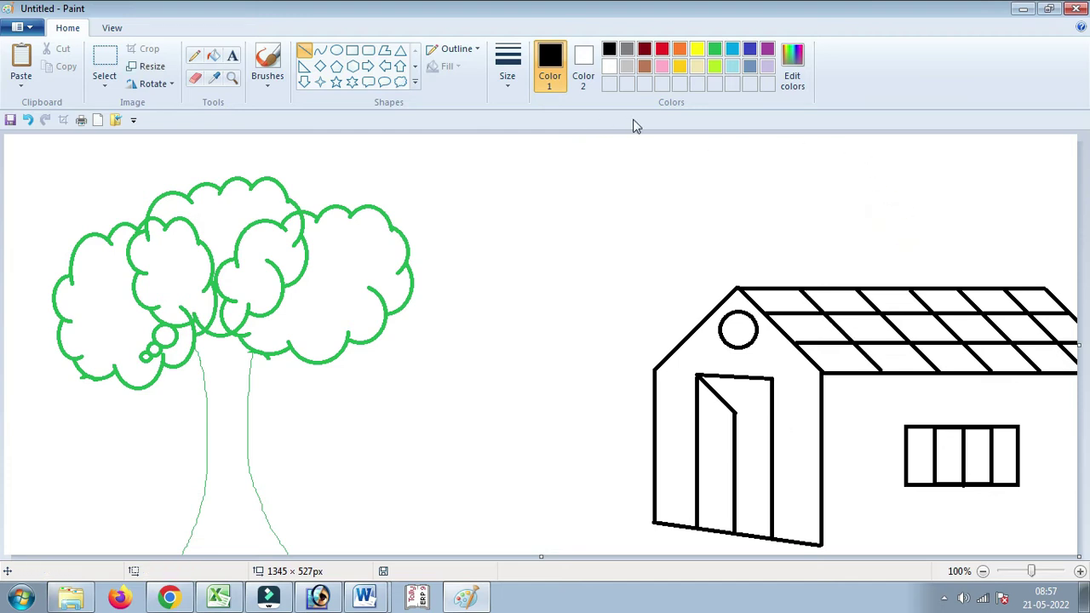
Draw a short curved door handle on the open door and color it red
left_click(320, 51)
mouse_move(720, 464)
left_mouse_down()
mouse_move(732, 465)
mouse_move(727, 458)
left_mouse_up()
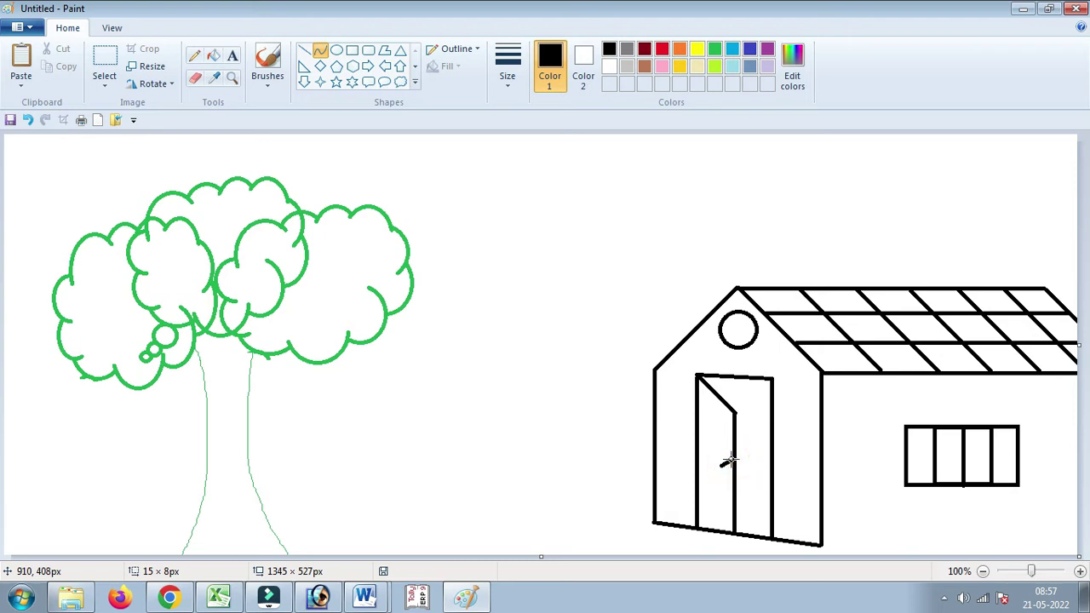
left_click(663, 50)
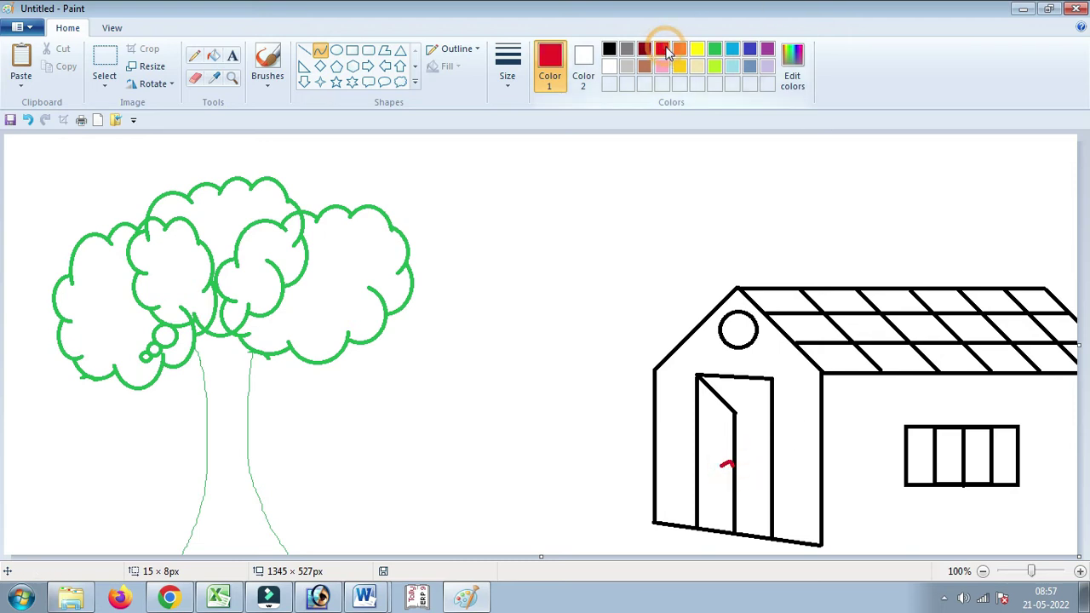
left_click(382, 80)
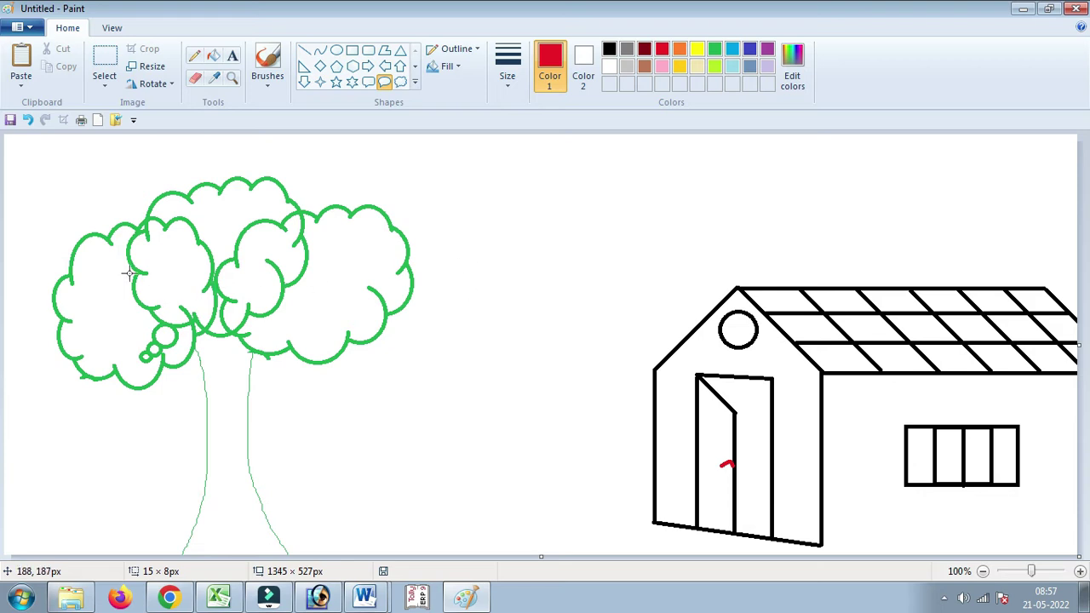
Set the line color to a darker custom shade of dark red via Edit colors
left_click(305, 51)
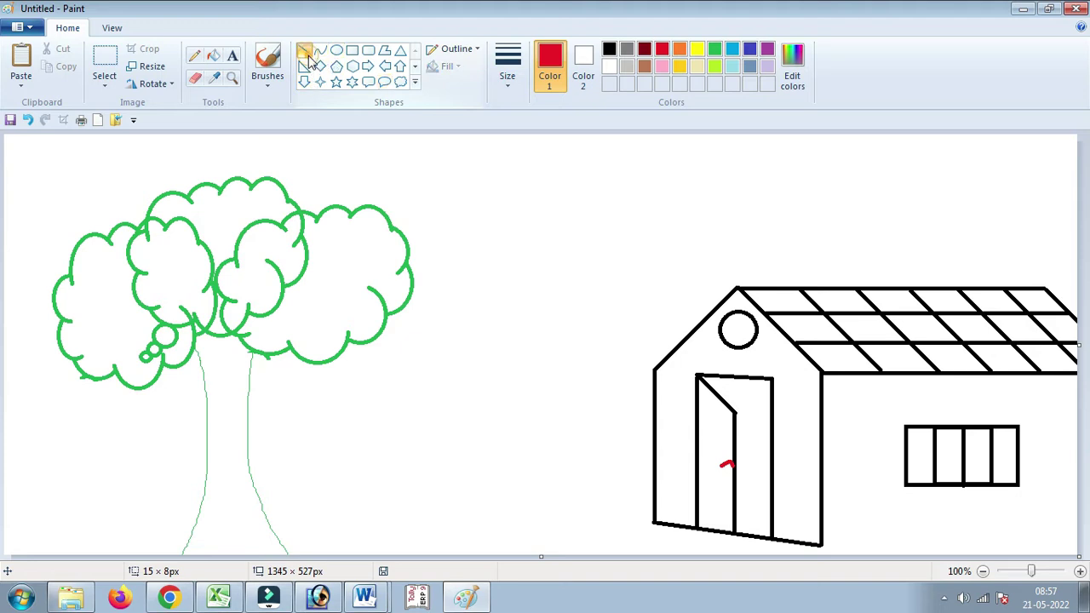
left_click(644, 51)
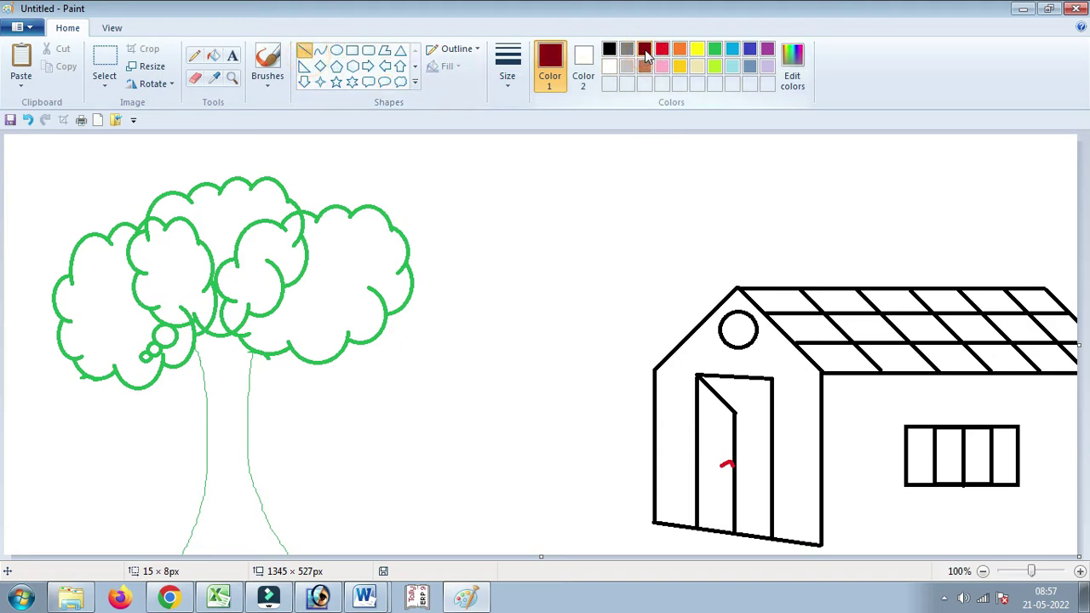
left_click(791, 69)
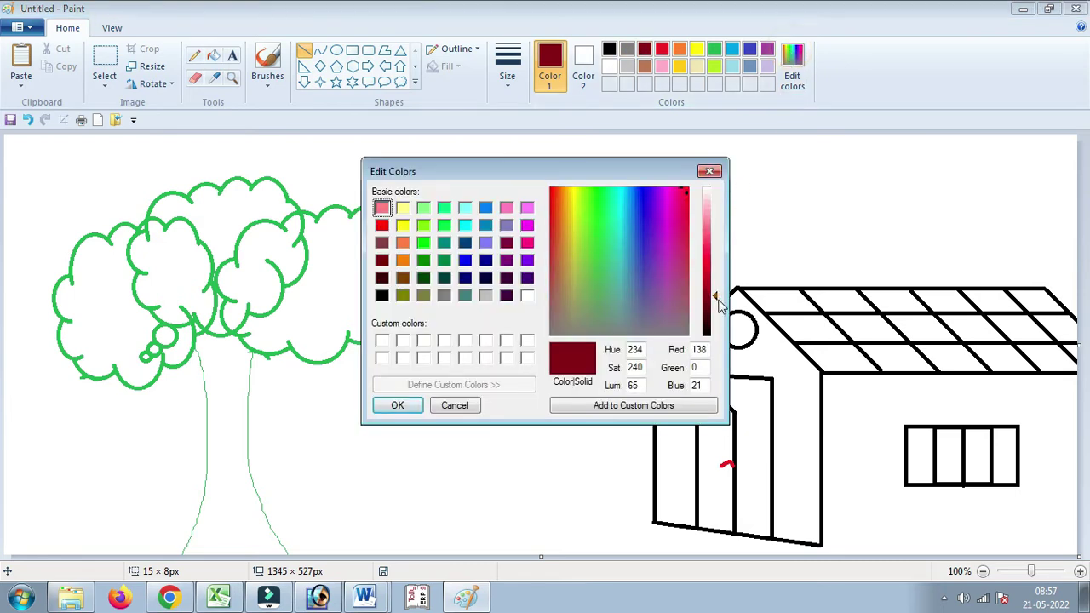
mouse_move(719, 306)
left_mouse_down()
mouse_move(719, 333)
mouse_move(718, 314)
left_mouse_up()
left_click(397, 405)
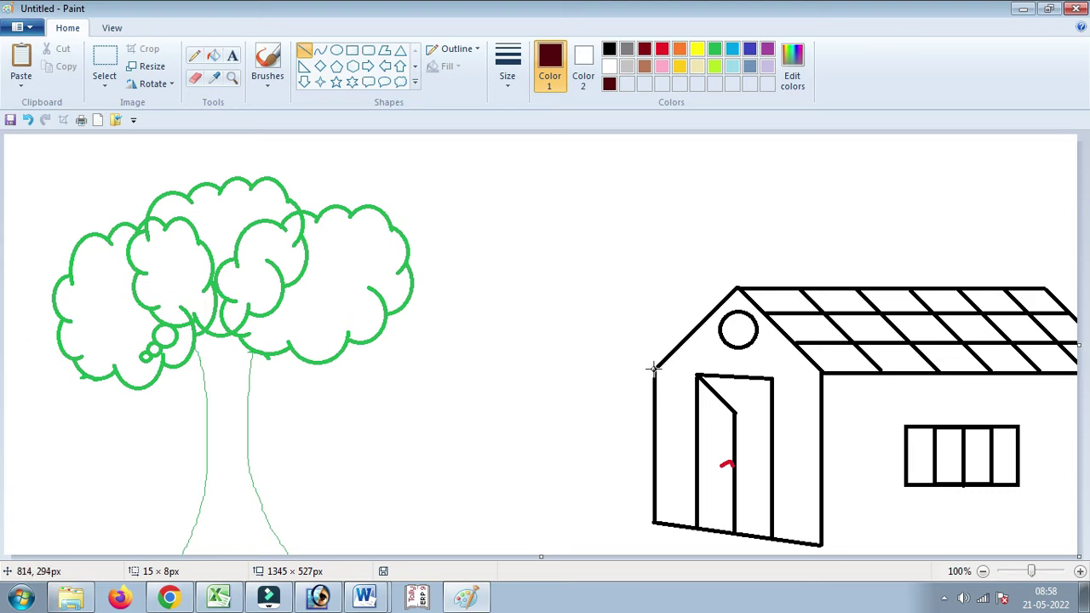
Draw the horizon from the house's front wall past the trunk to the canvas's left edge
left_click_drag(653, 368, 254, 376)
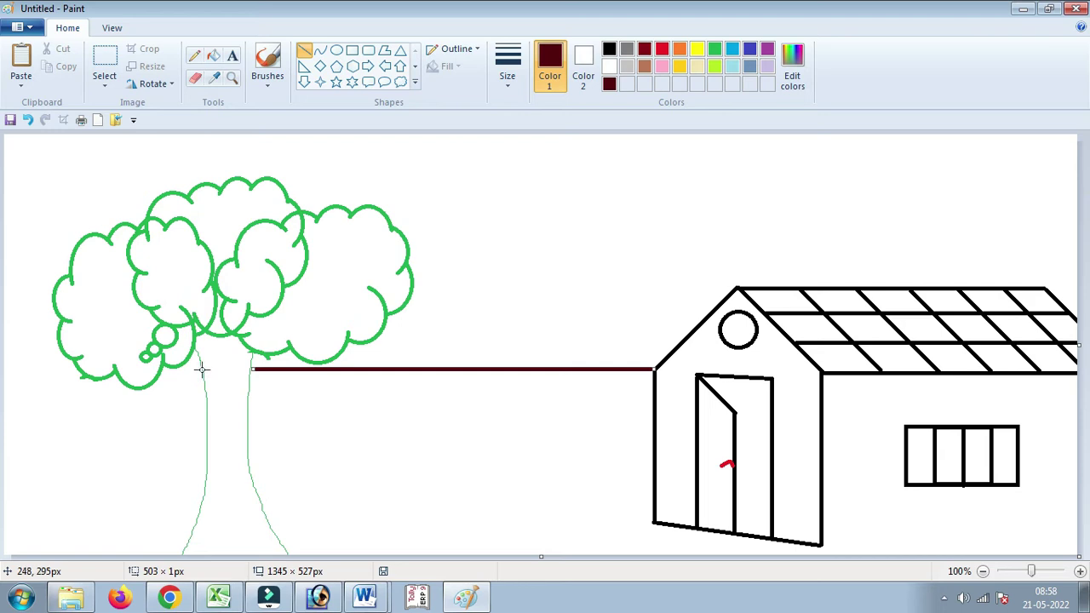
left_click_drag(202, 369, 157, 373)
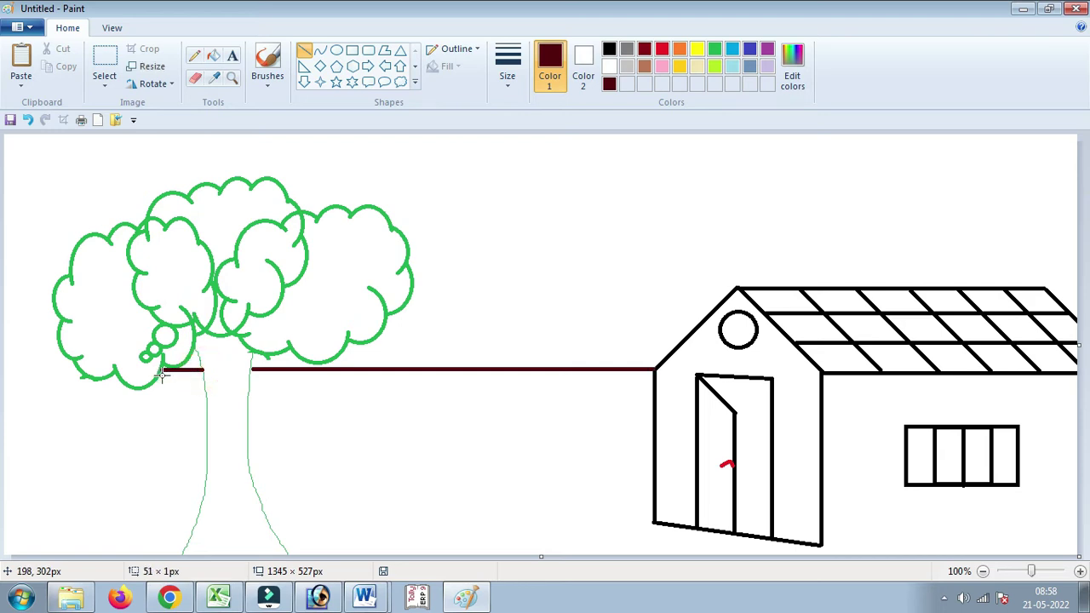
left_click(114, 371)
left_click_drag(78, 373, 4, 374)
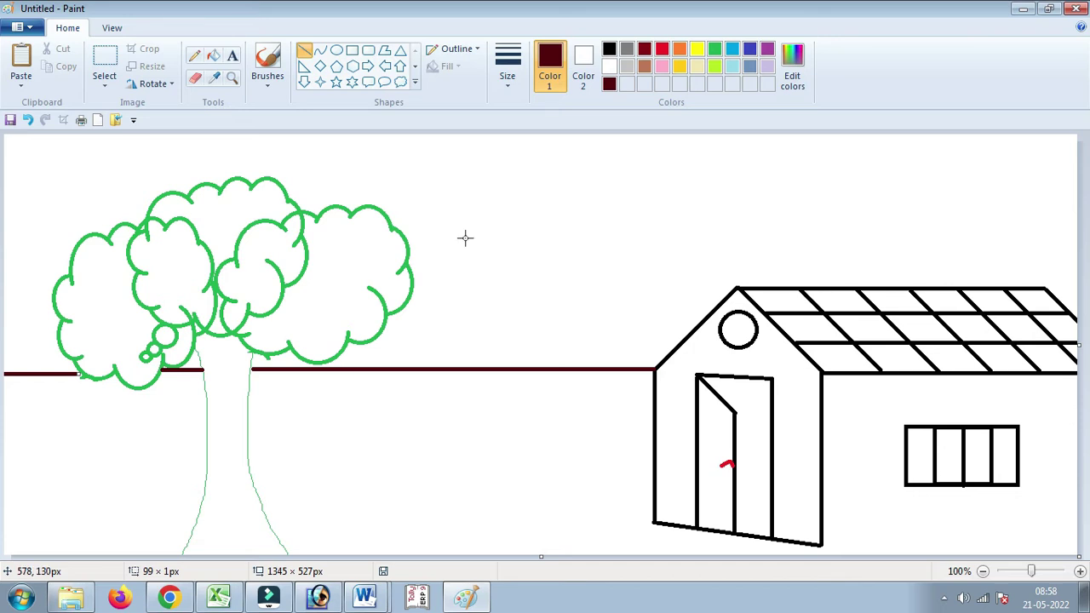
Set the drawing colour to bright red (237, 24, 35) through Edit colors
left_click(664, 51)
left_click(792, 66)
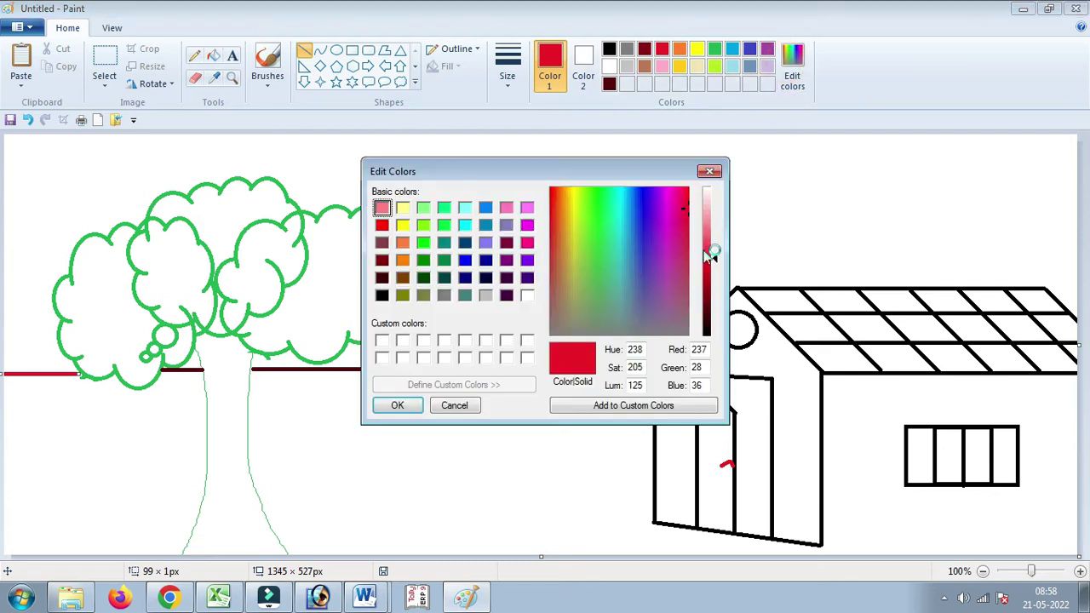
left_click_drag(716, 264, 715, 265)
left_click(397, 406)
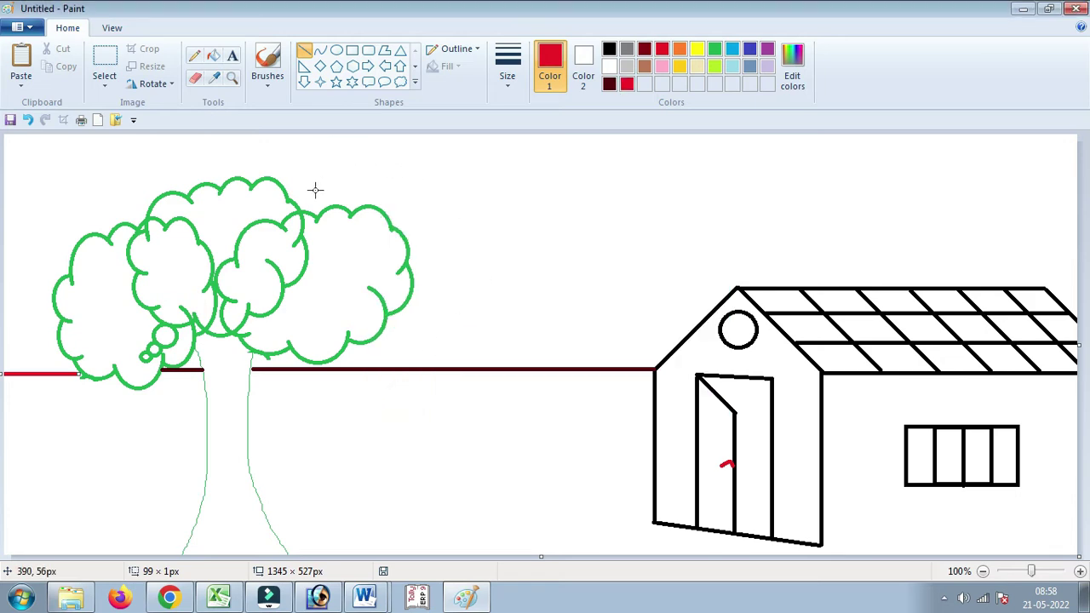
Seal the gap between the horizon and the tree trunk's right side with a red pencil mark
left_click(195, 56)
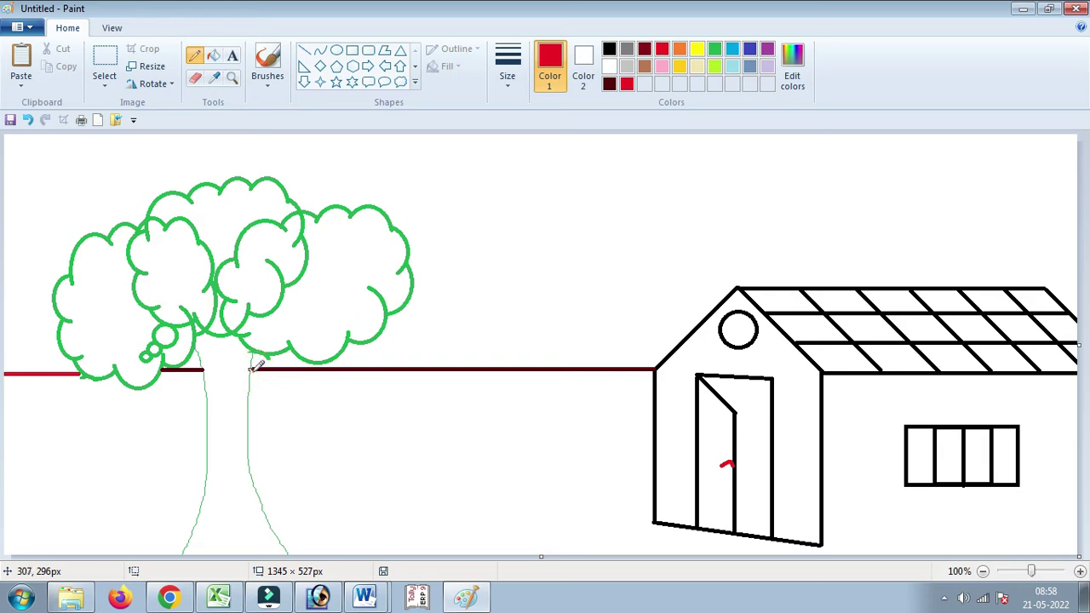
left_click(79, 372)
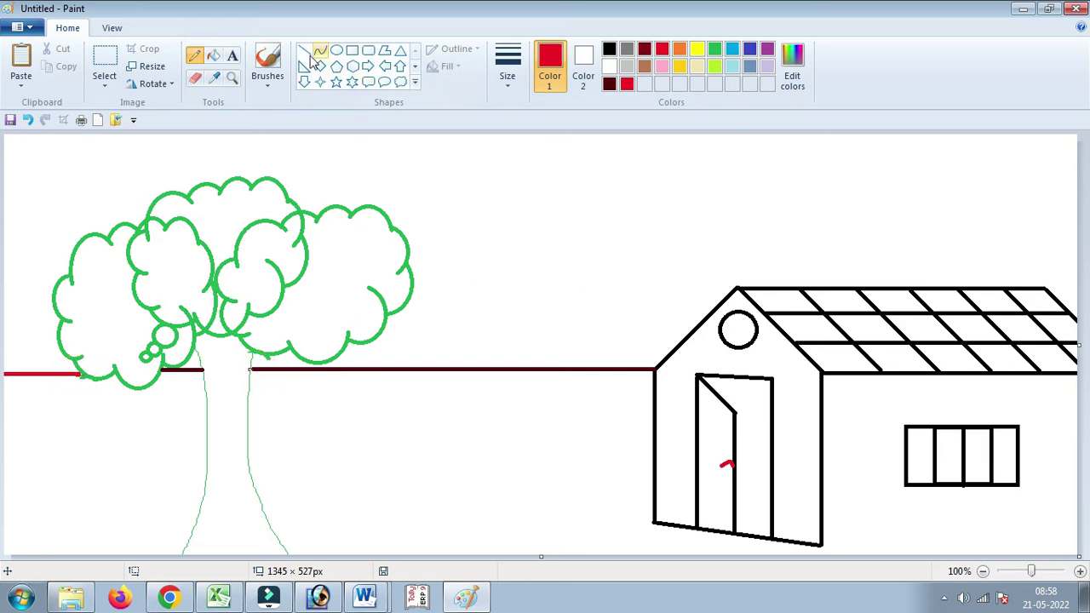
left_click(212, 56)
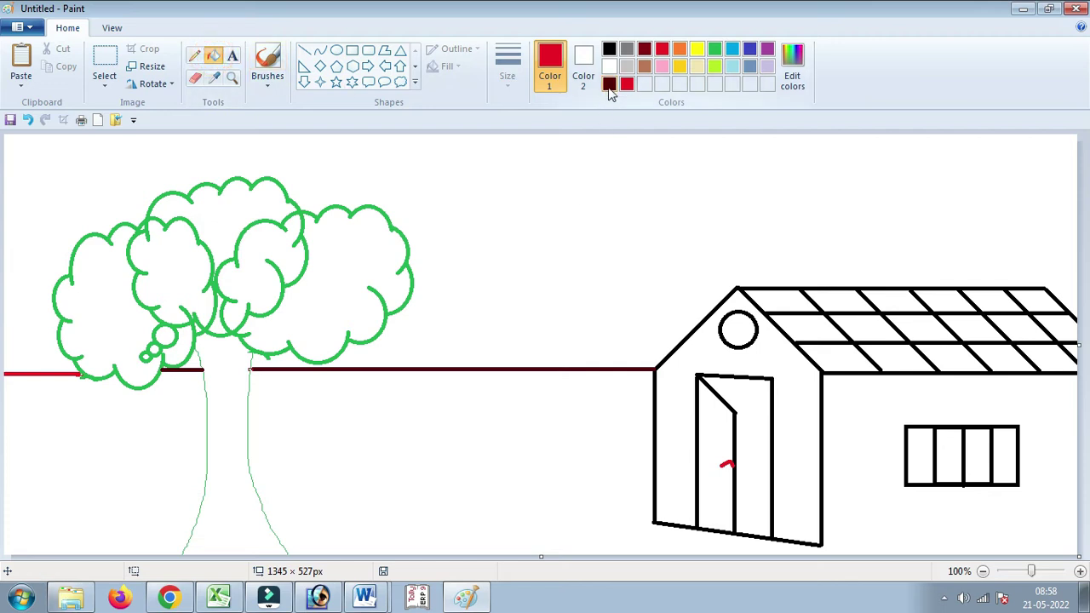
Fill the sky red, then refill it with a lightened orange
left_click(706, 148)
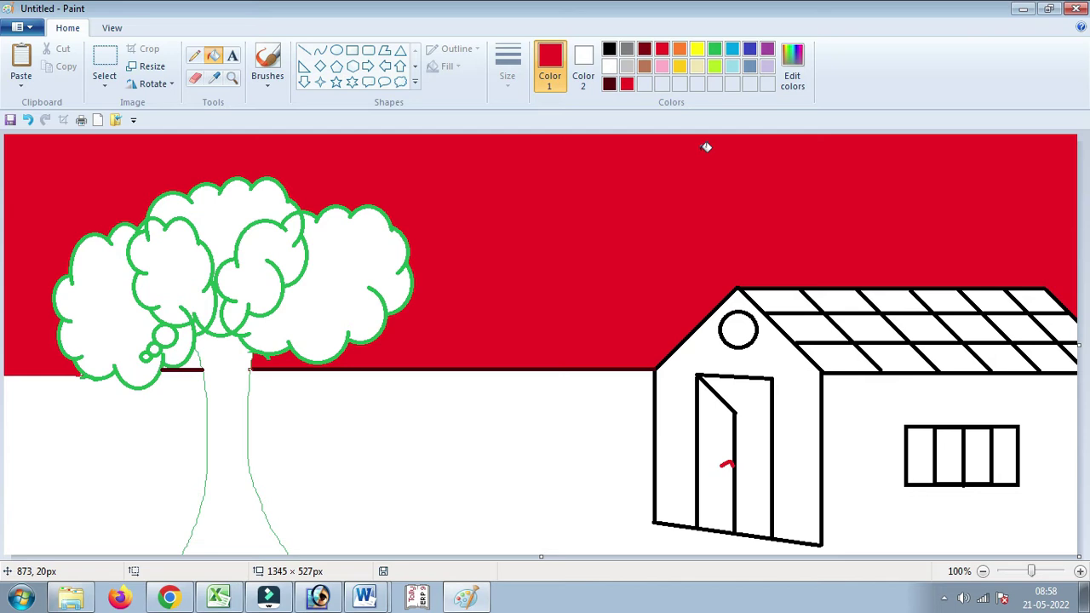
left_click(680, 49)
left_click(792, 61)
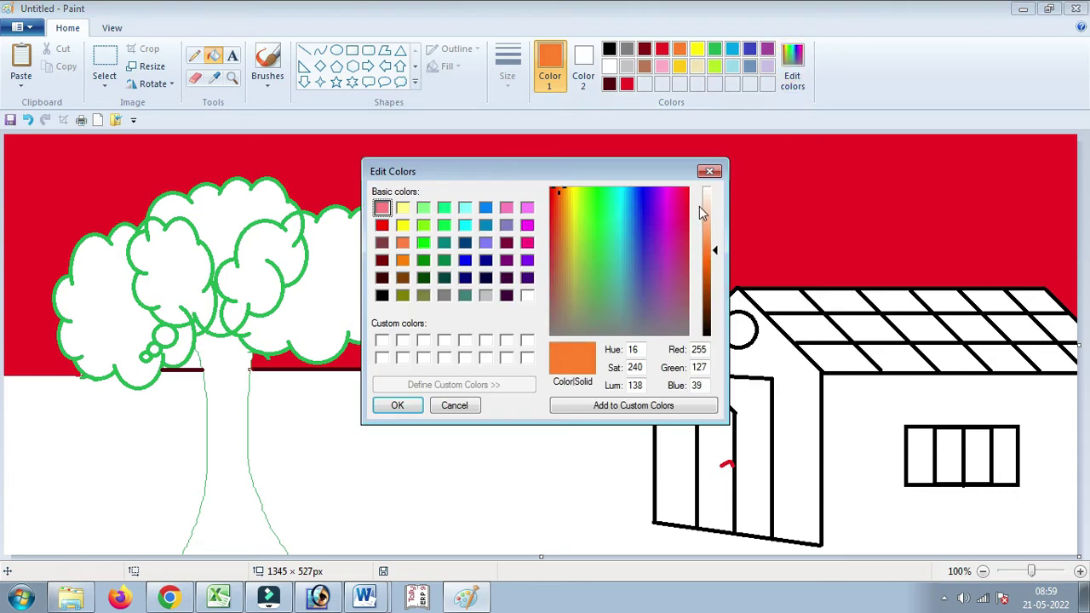
left_click_drag(718, 241, 718, 237)
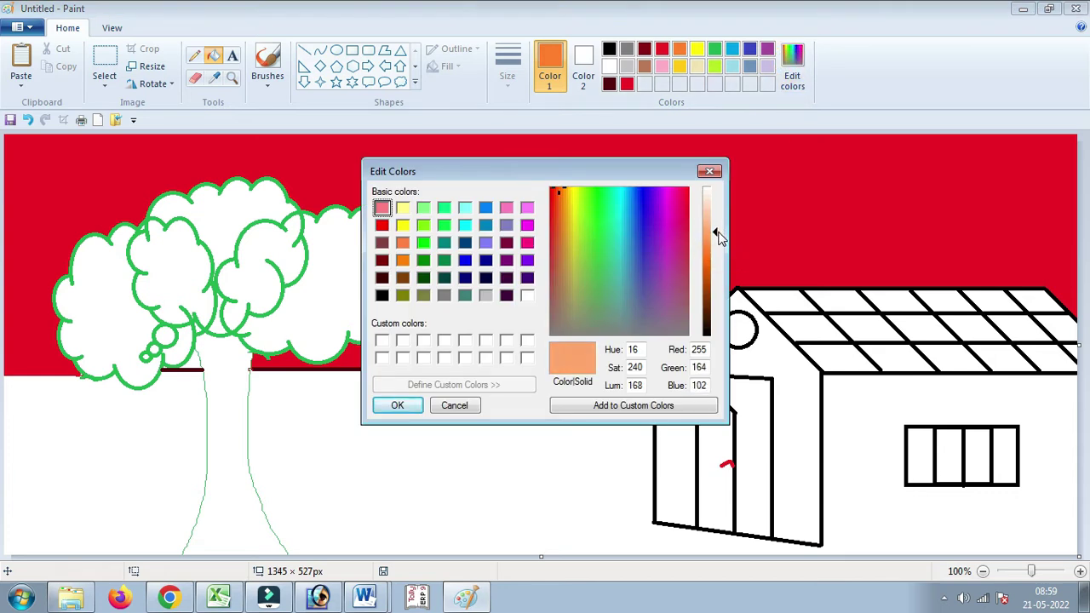
left_click(397, 405)
left_click(593, 245)
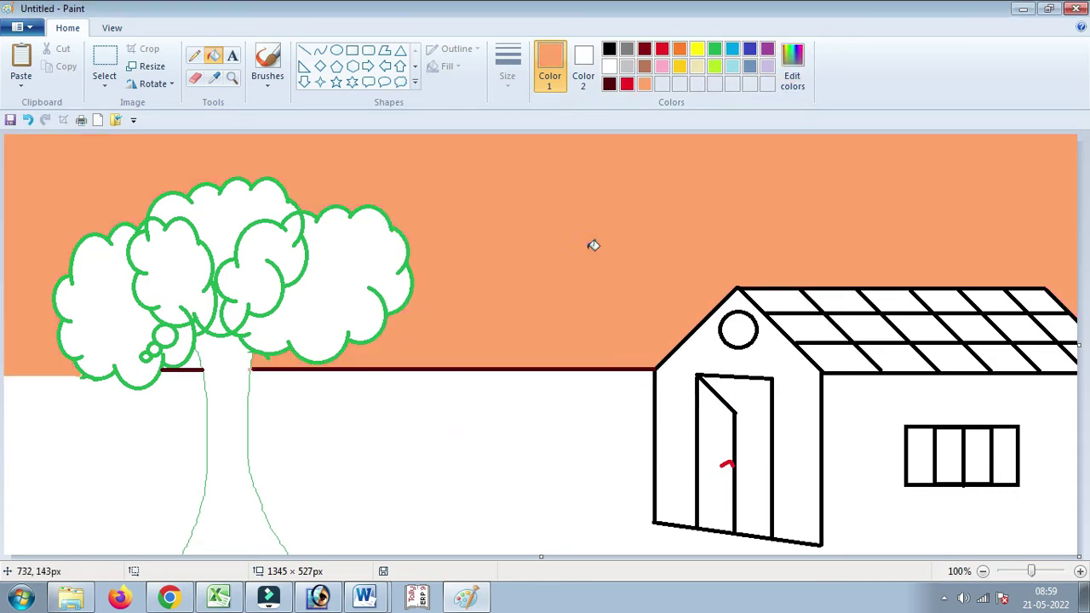
Darken the orange slightly and refill the sky with it
left_click(790, 64)
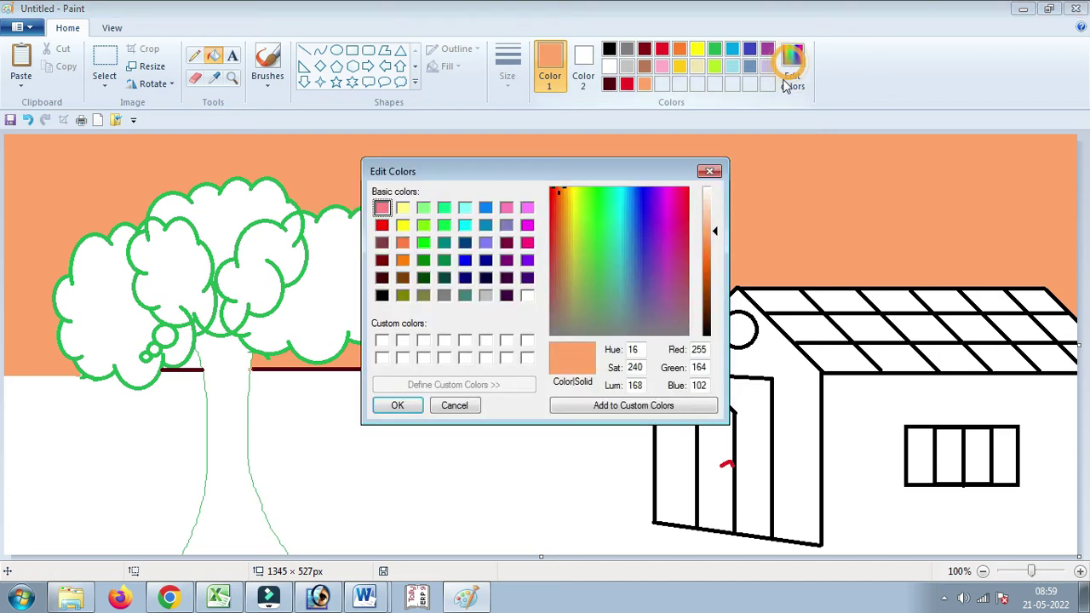
left_click_drag(717, 232, 718, 241)
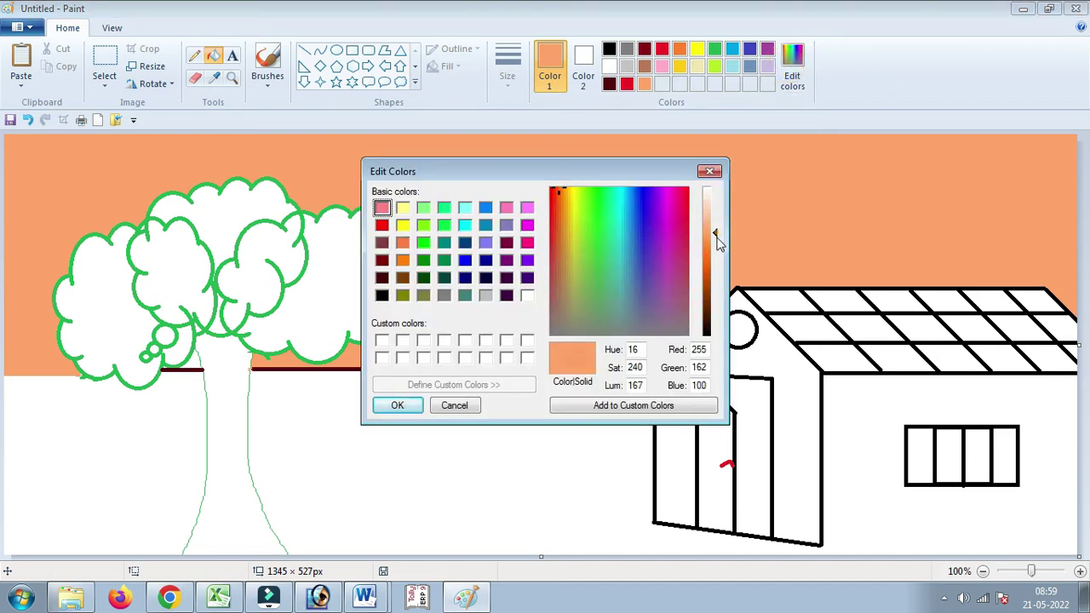
left_click(397, 407)
left_click(694, 248)
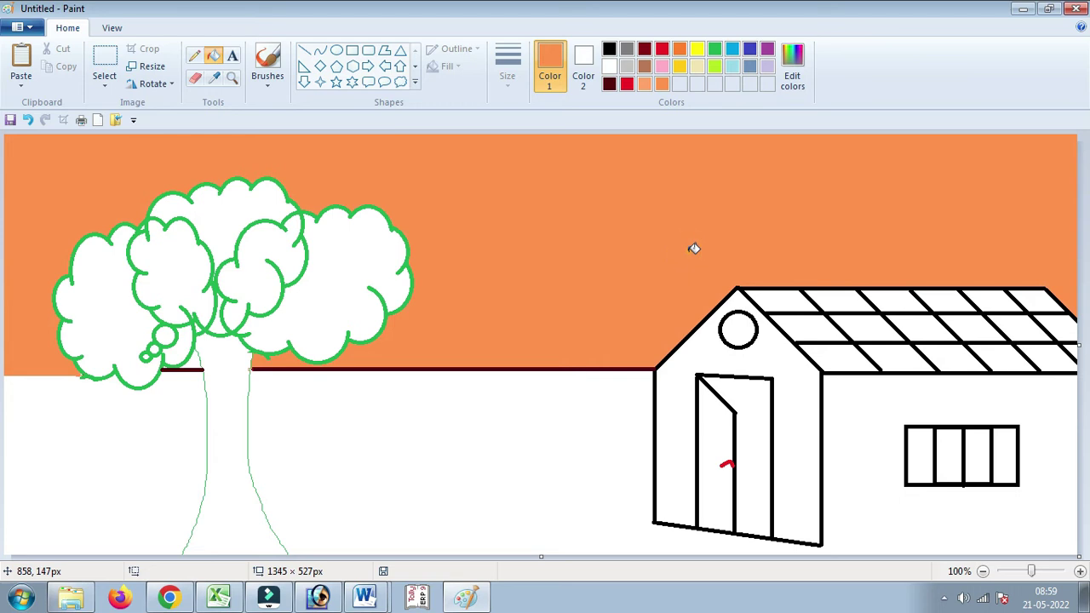
Deepen then slightly lighten the orange to 255, 116, 23, refilling the sky each time
left_click(792, 75)
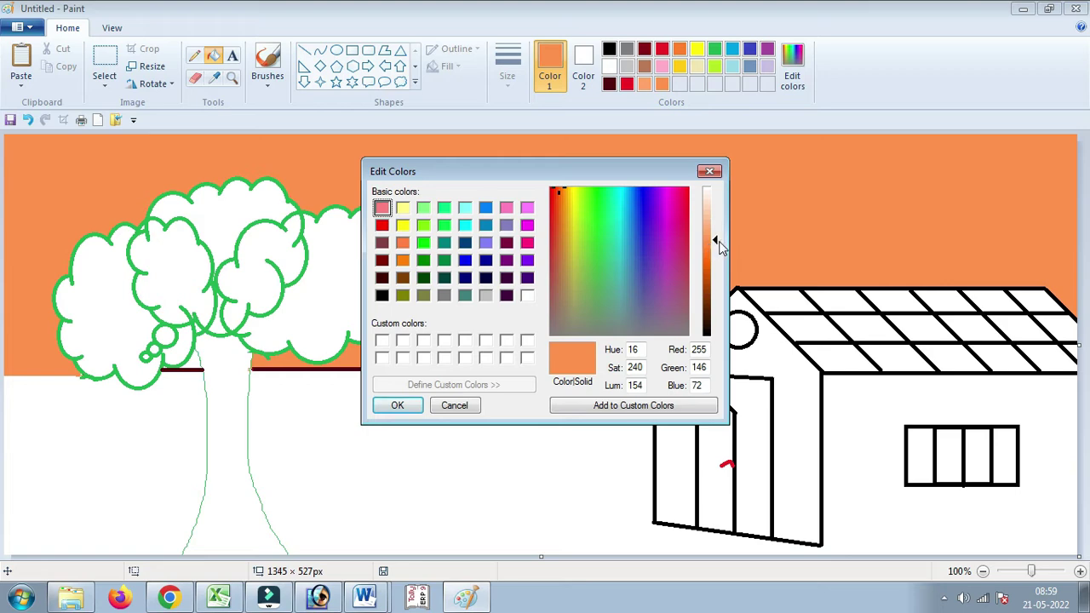
left_click_drag(717, 244, 715, 268)
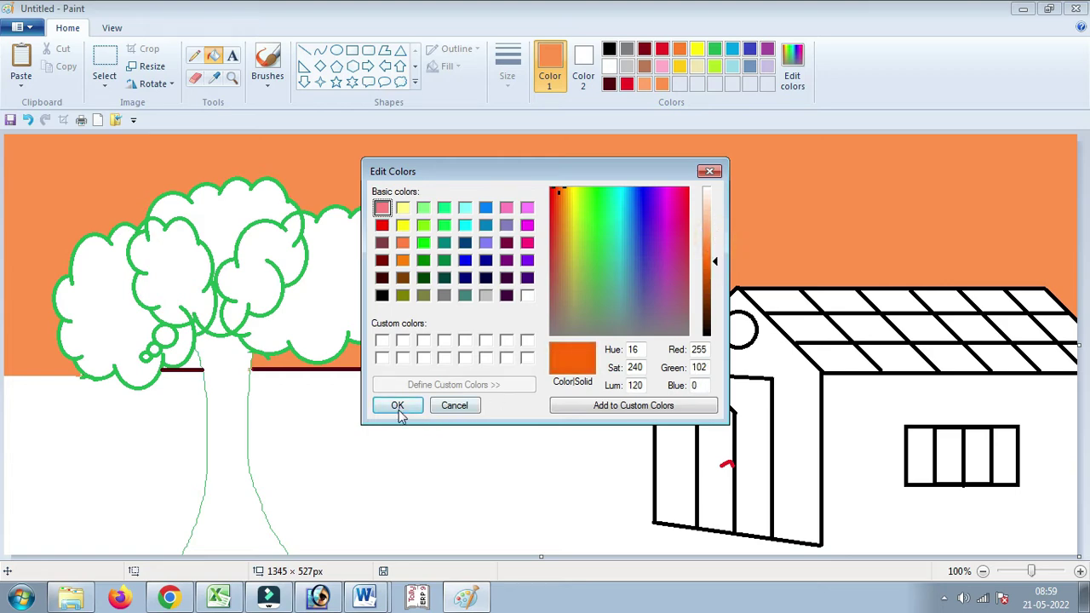
left_click(397, 405)
left_click(486, 250)
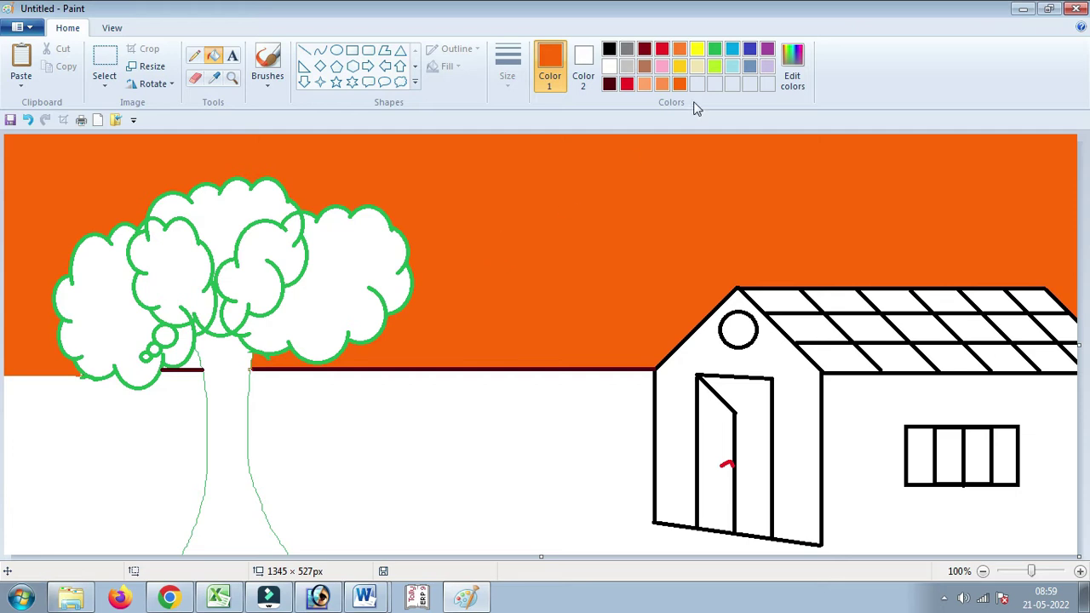
left_click(784, 78)
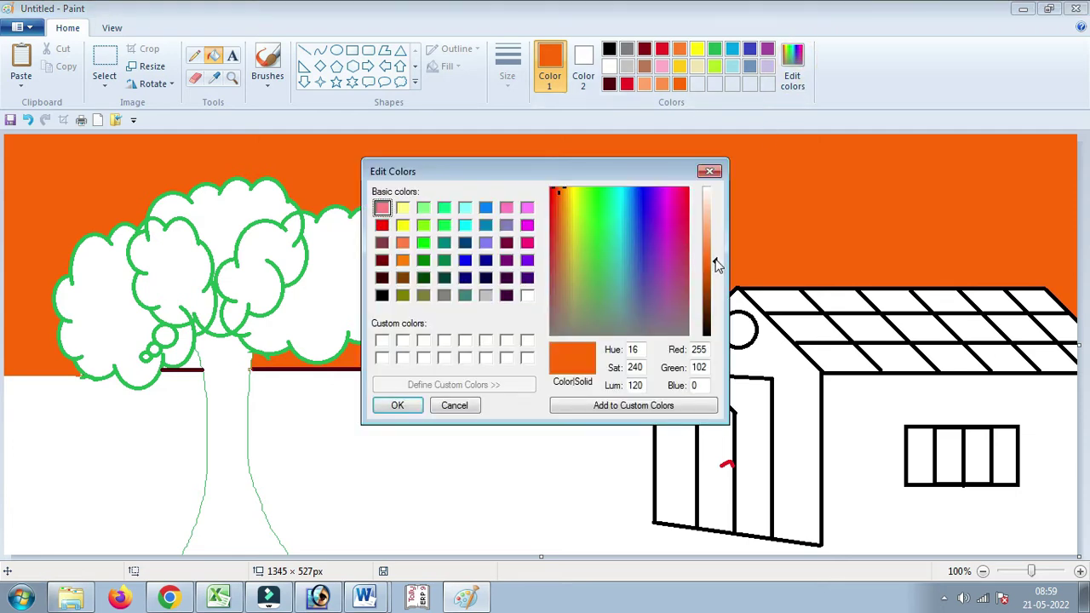
left_click_drag(716, 265, 716, 261)
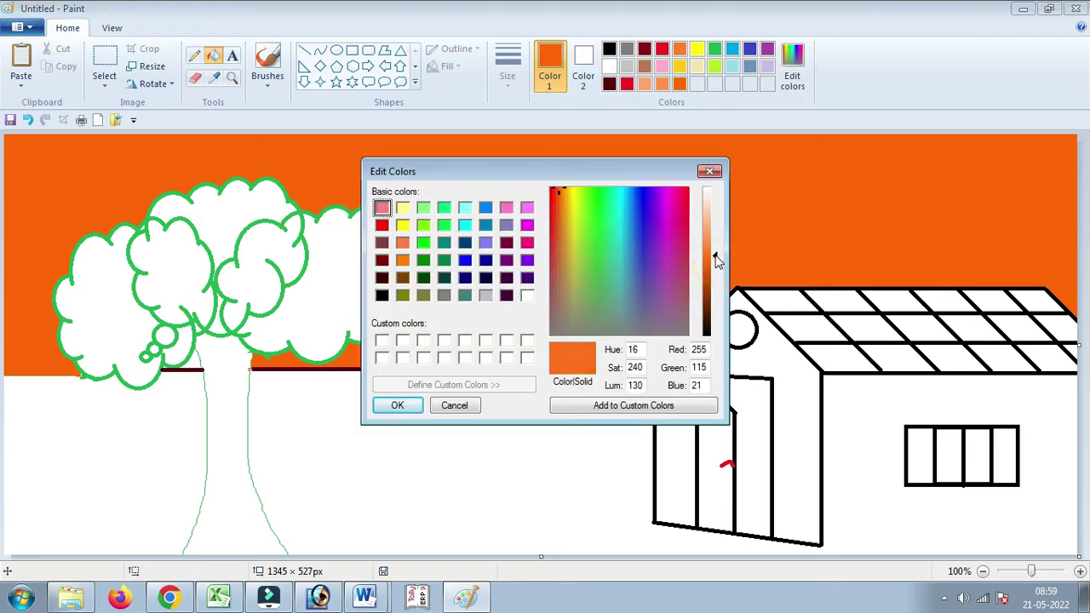
left_click(397, 406)
left_click(523, 275)
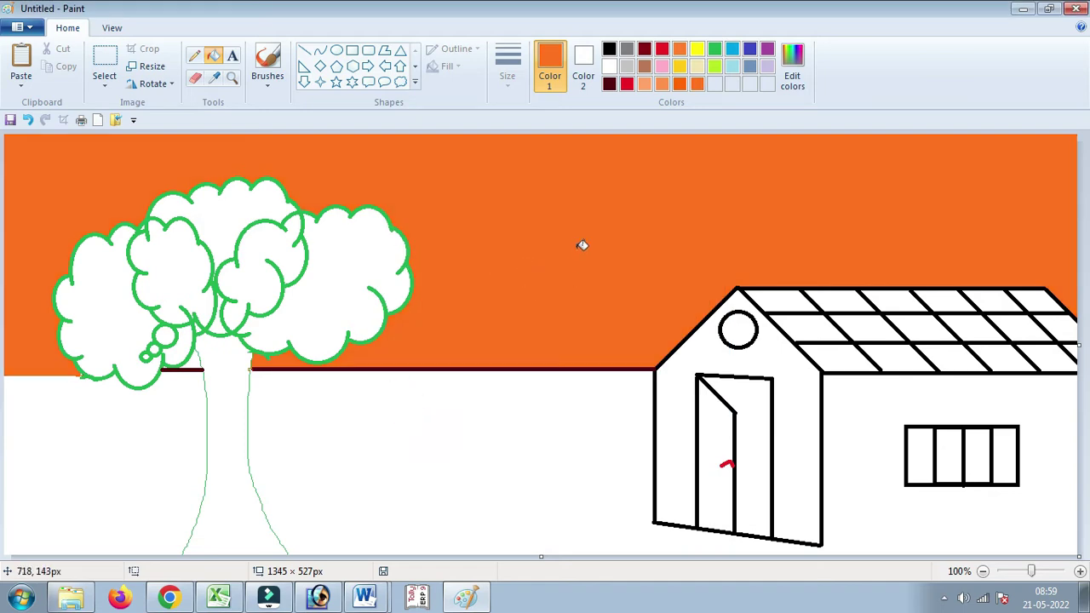
Fill every white crown cloud and the gap above the trunk with green
left_click(714, 49)
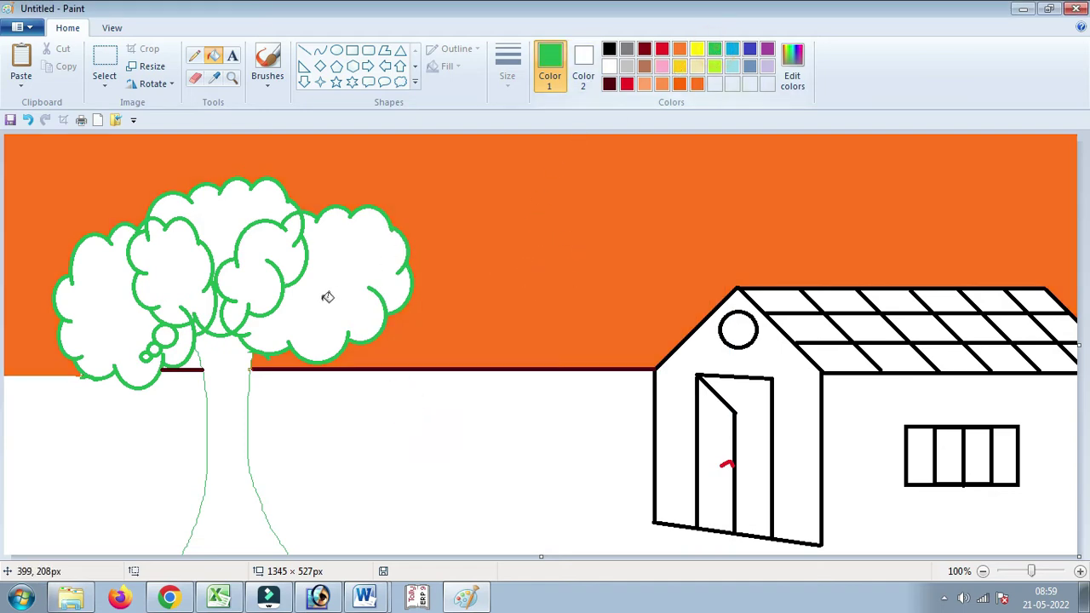
left_click(326, 295)
left_click(281, 275)
left_click(226, 252)
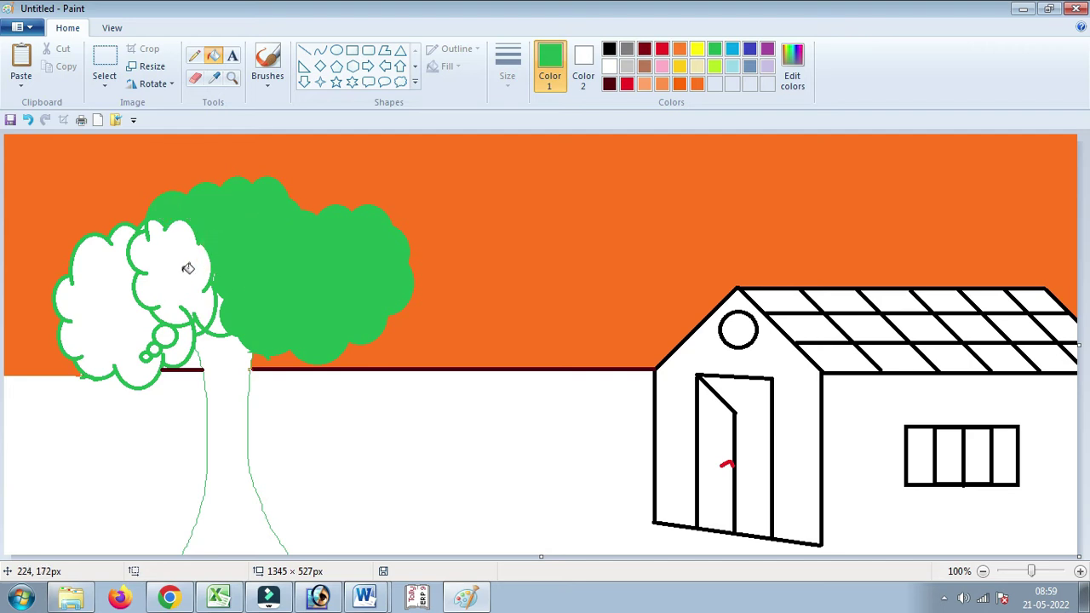
left_click(185, 263)
left_click(102, 299)
left_click(176, 343)
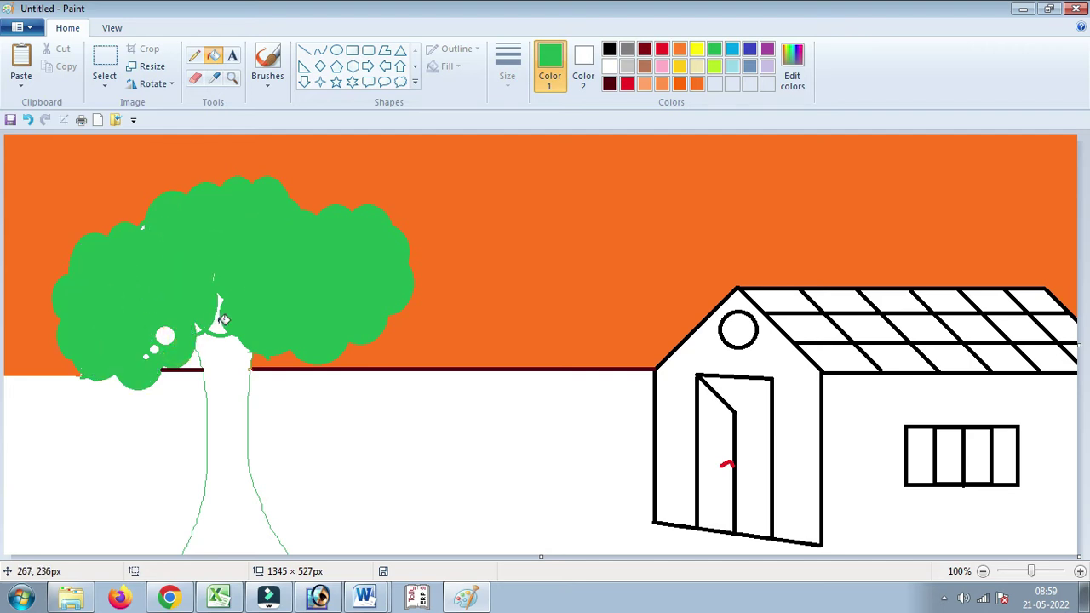
left_click(220, 316)
Try filling the trunk brown, then undo it so the trunk stays white
left_click(644, 66)
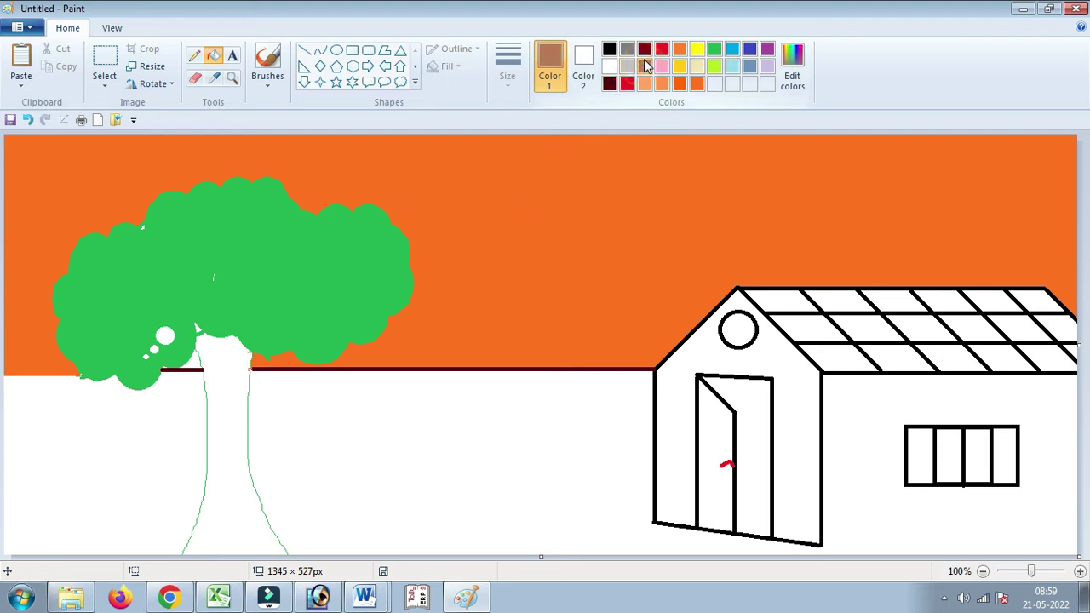
left_click(232, 502)
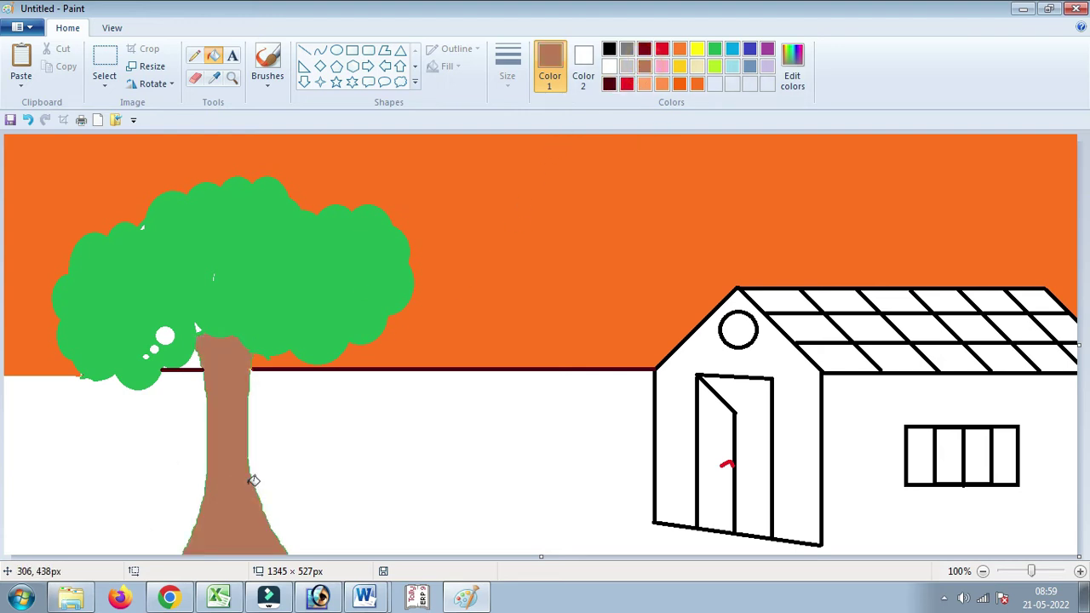
key("ctrl+z")
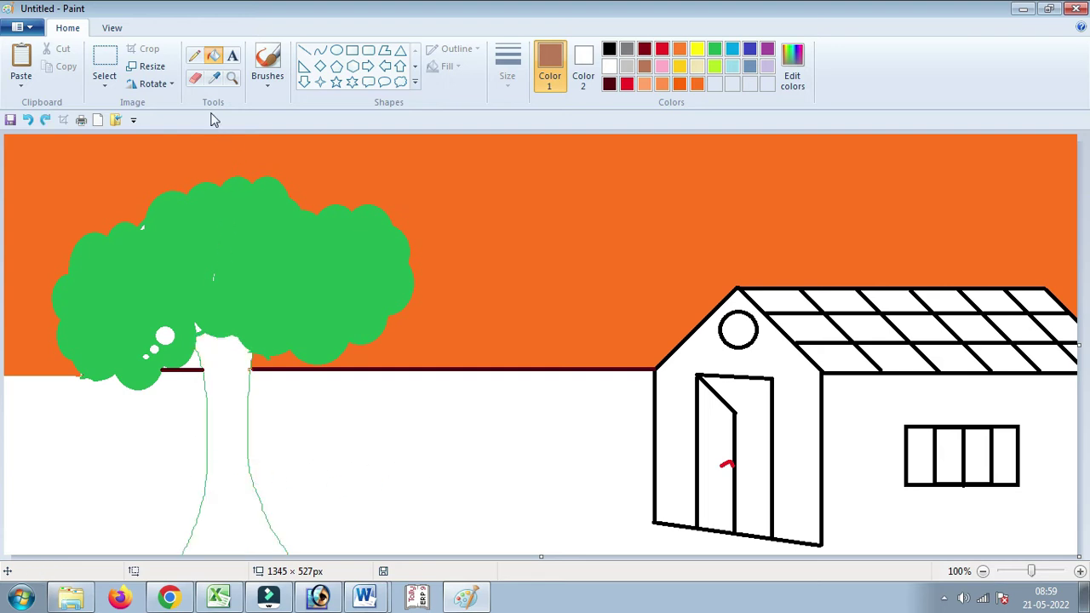
Draw a wavy pencil ground line from the left edge past the trunk to the house
left_click(194, 56)
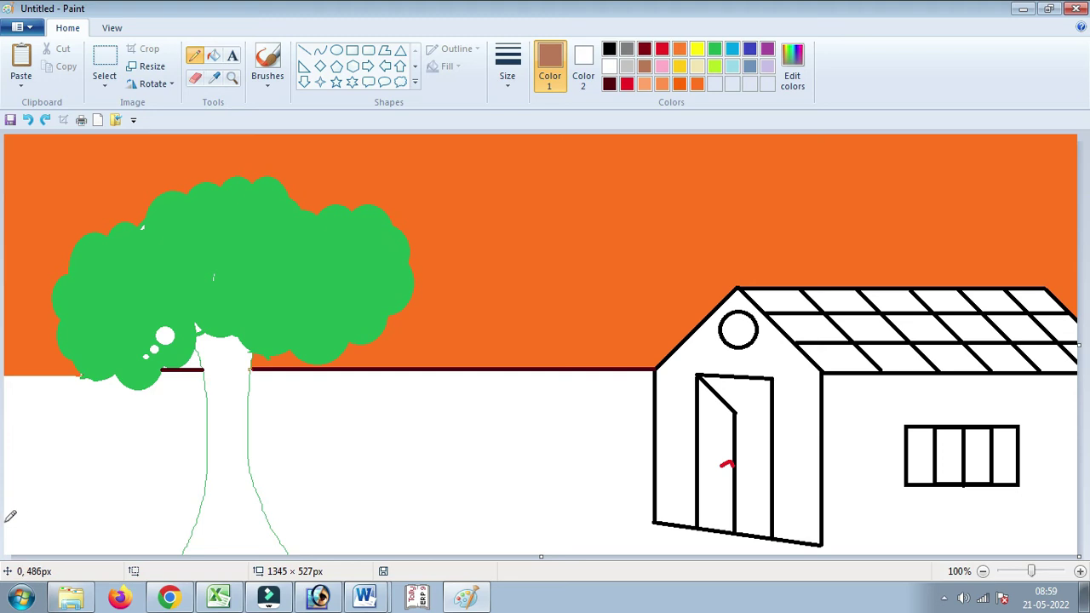
left_click_drag(7, 519, 108, 522)
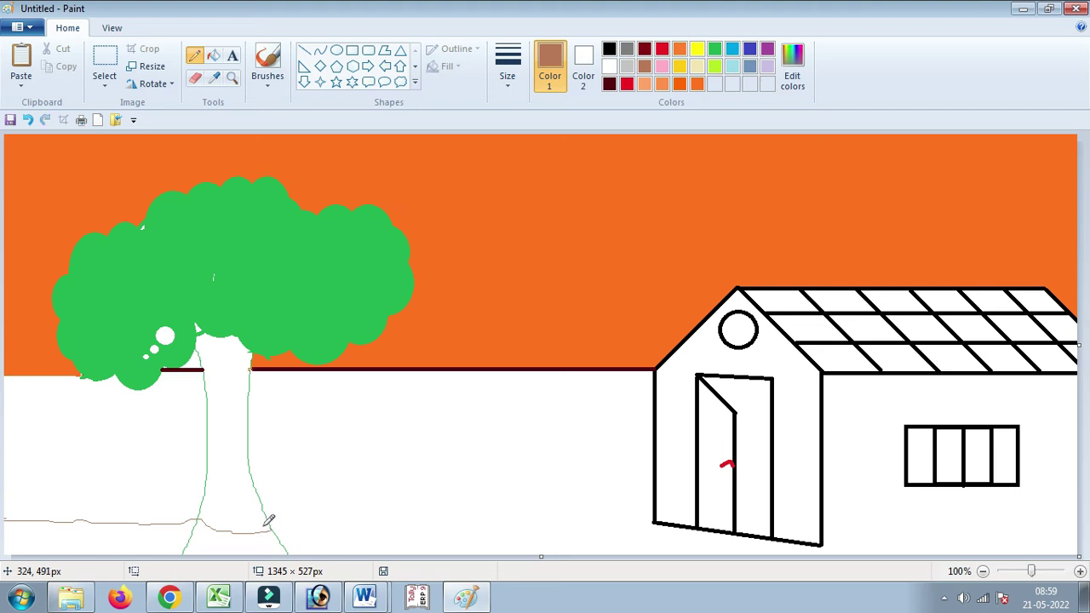
key("ctrl+z")
left_click_drag(3, 509, 198, 512)
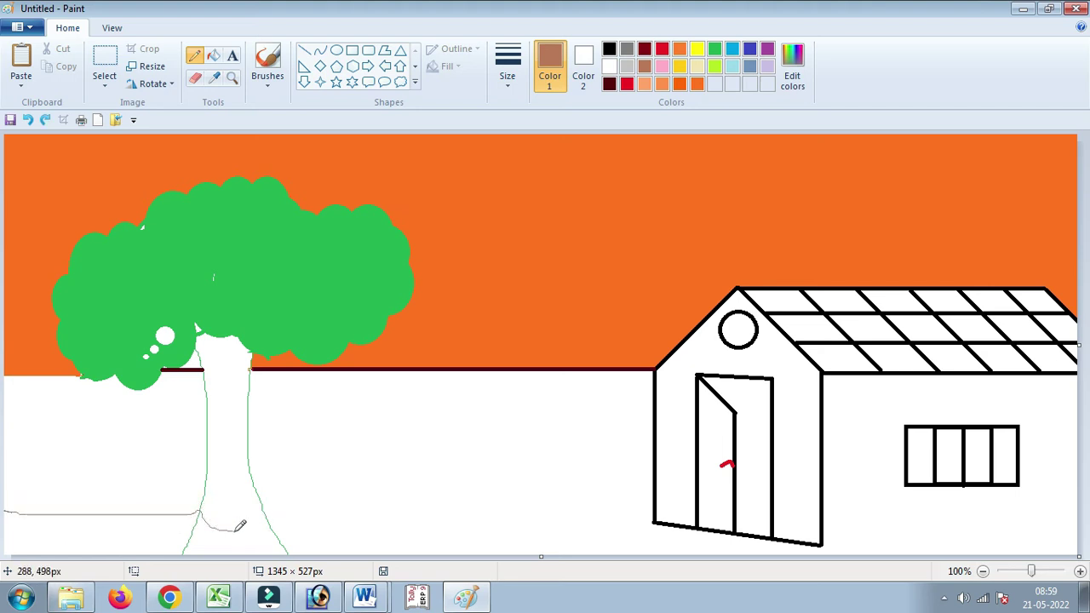
left_click_drag(267, 512, 653, 520)
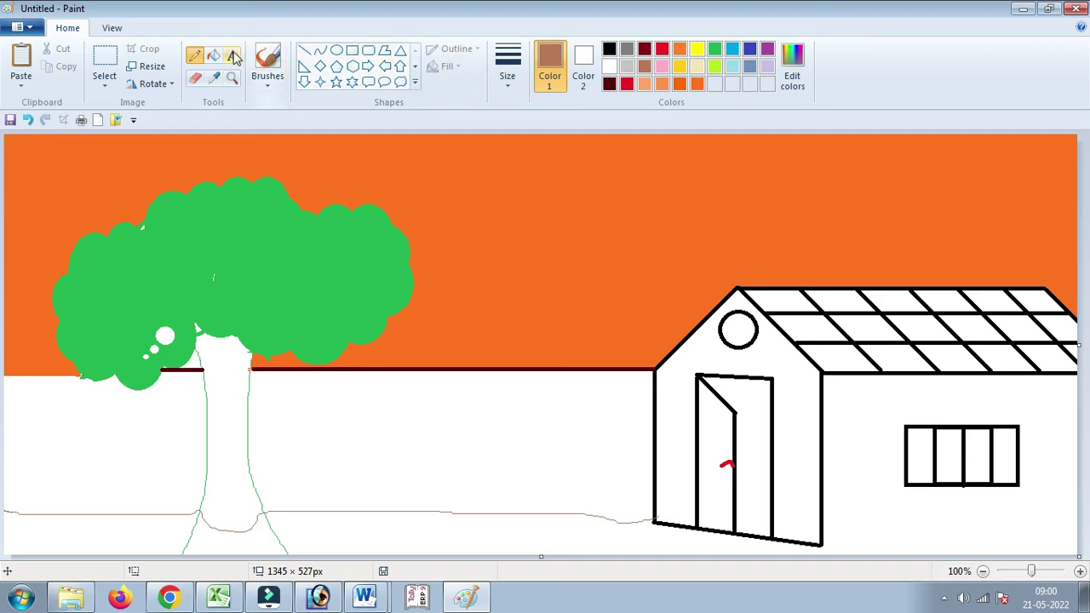
Try a brown ground fill and a pencil line right of the house, undoing both
left_click(213, 56)
left_click(456, 520)
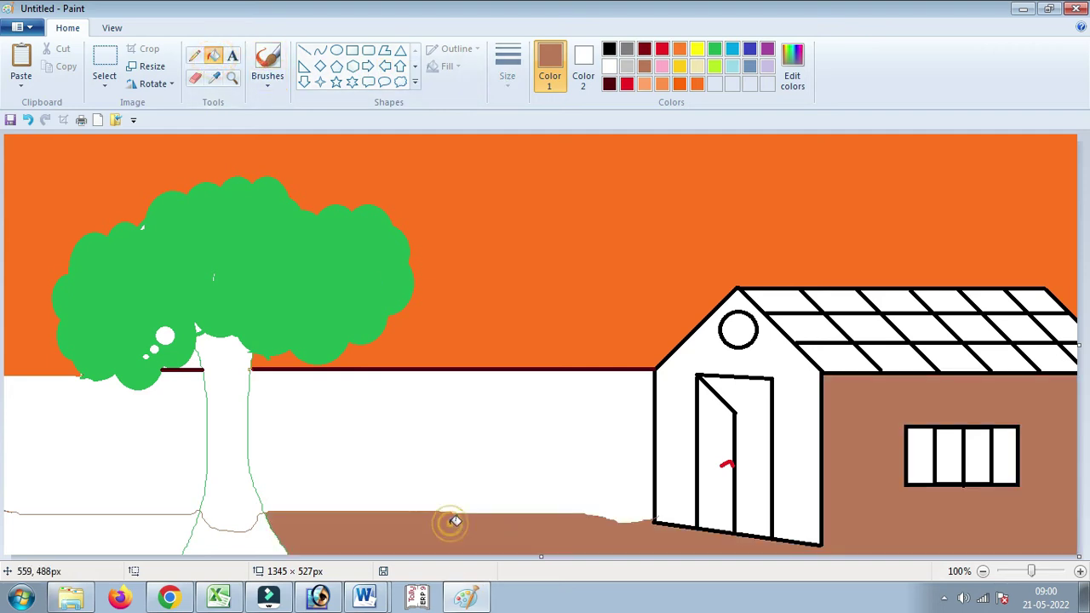
key("ctrl+z")
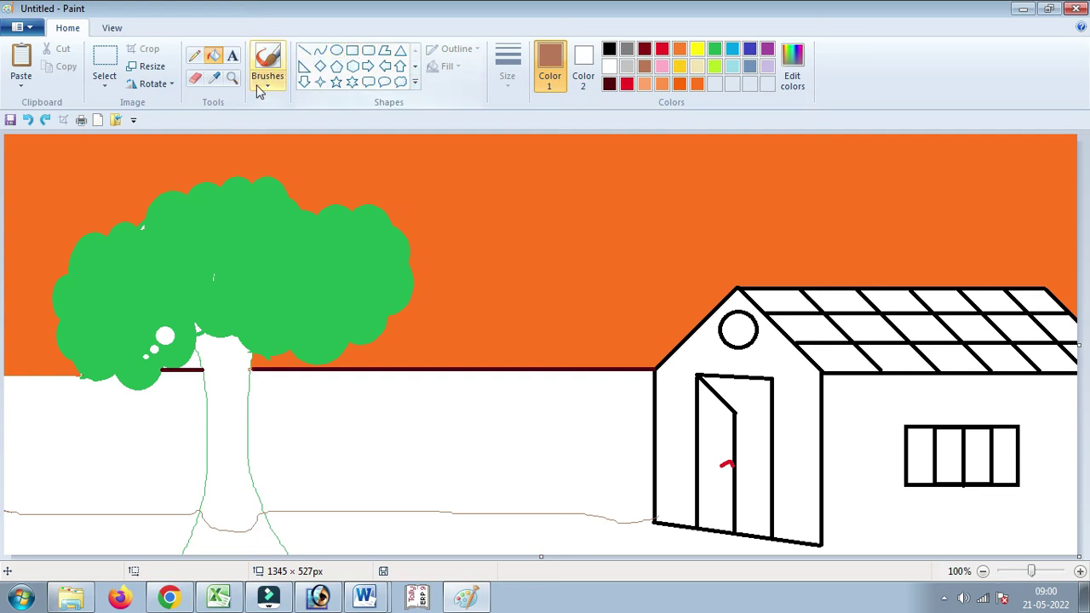
left_click(195, 55)
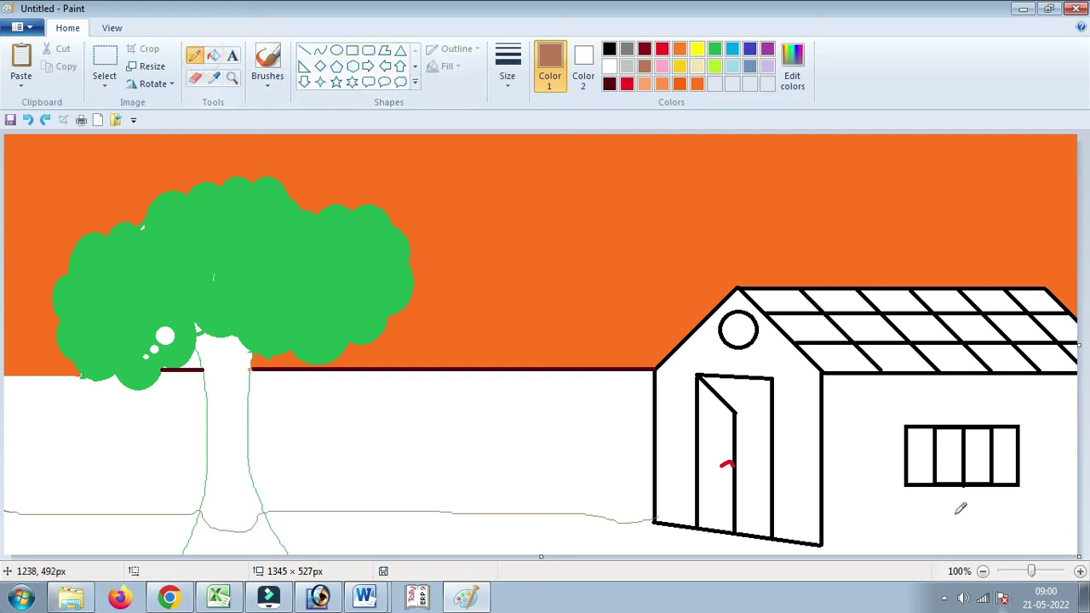
left_click_drag(823, 543, 862, 551)
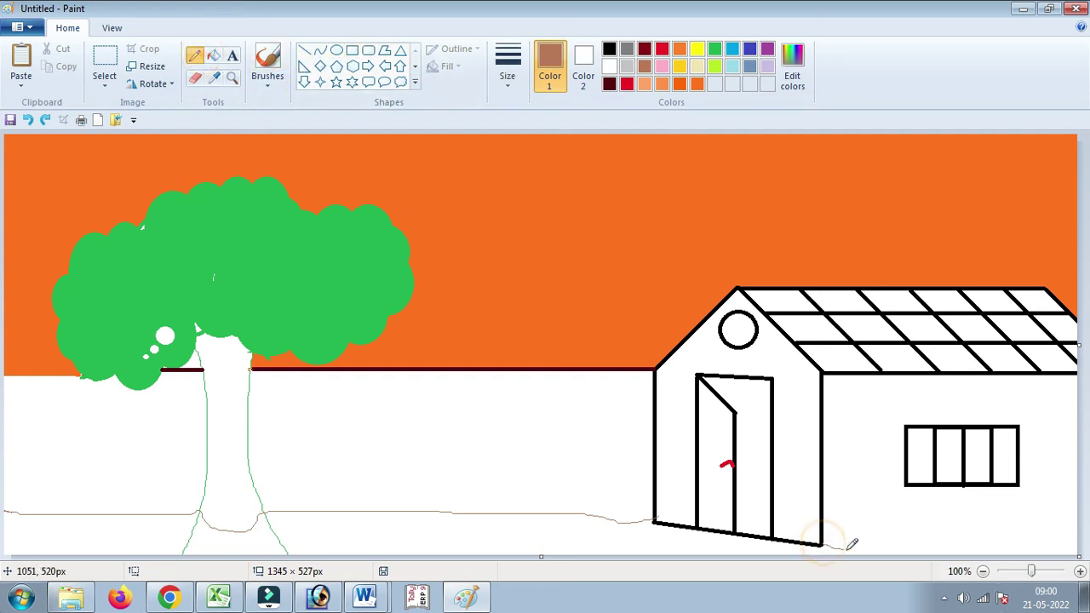
key("ctrl+z")
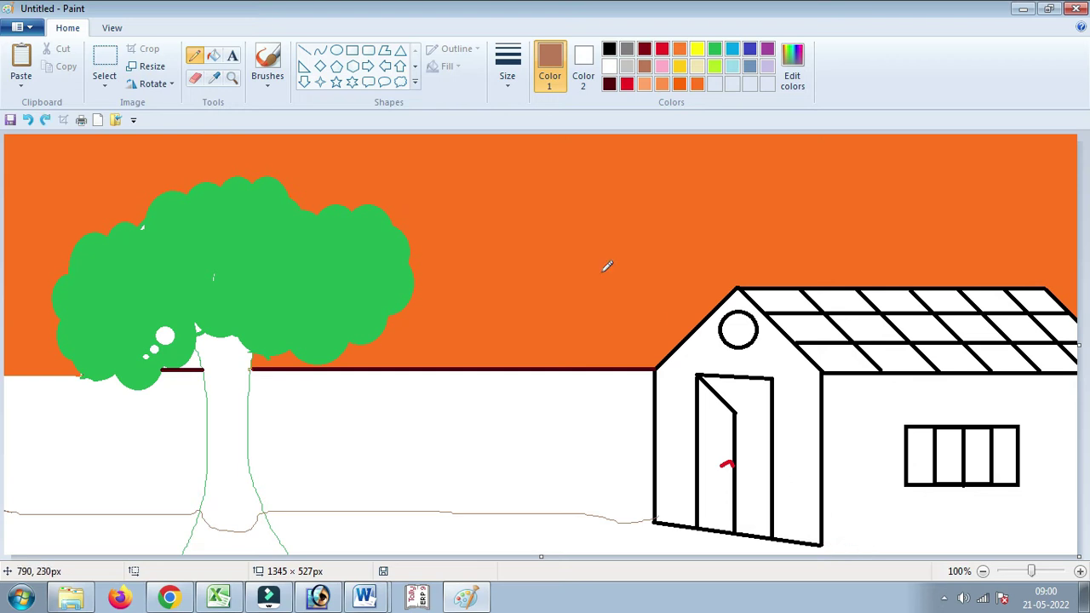
Extend the house's base with a straight black line to the right edge
left_click(304, 53)
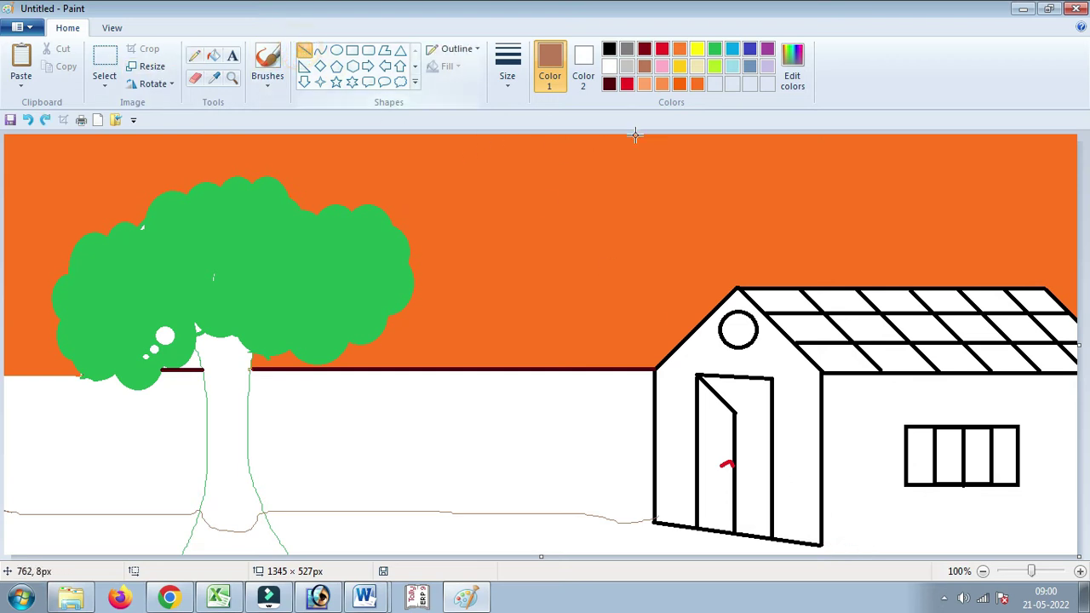
left_click(610, 49)
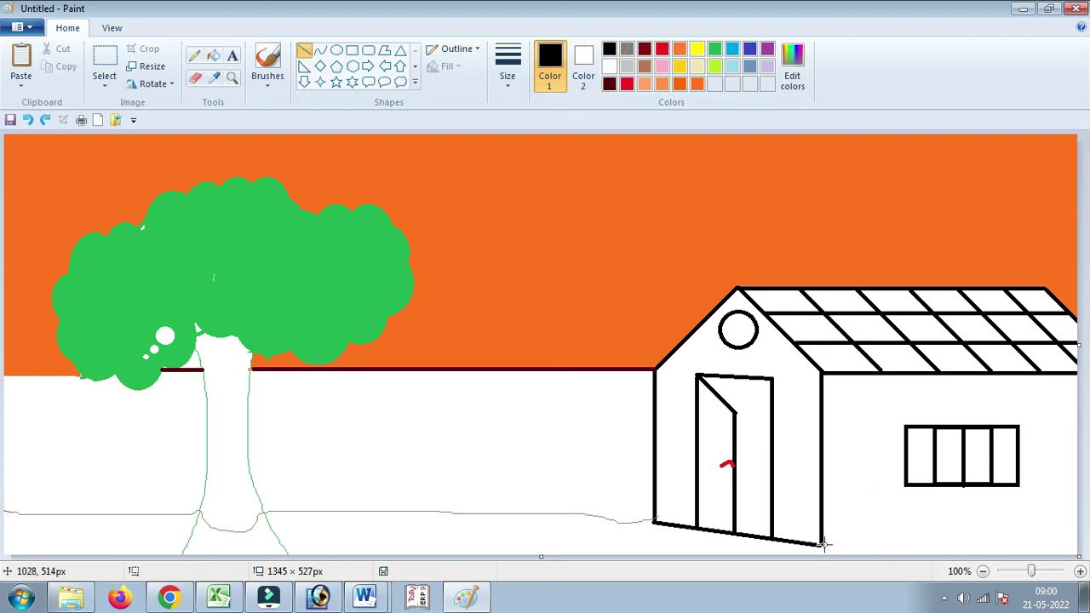
left_click_drag(823, 543, 1081, 545)
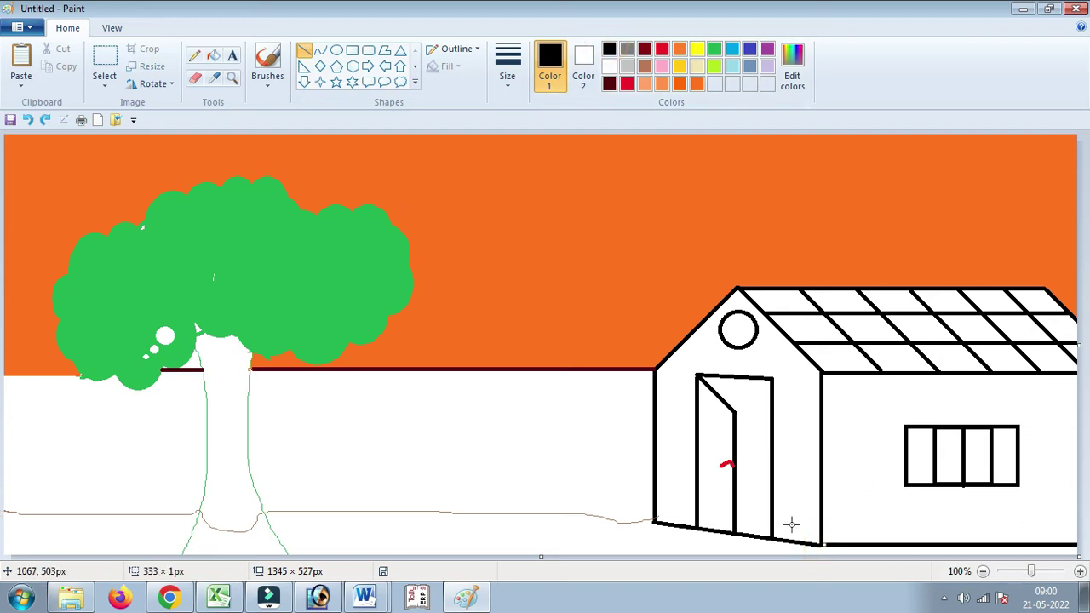
left_click(213, 55)
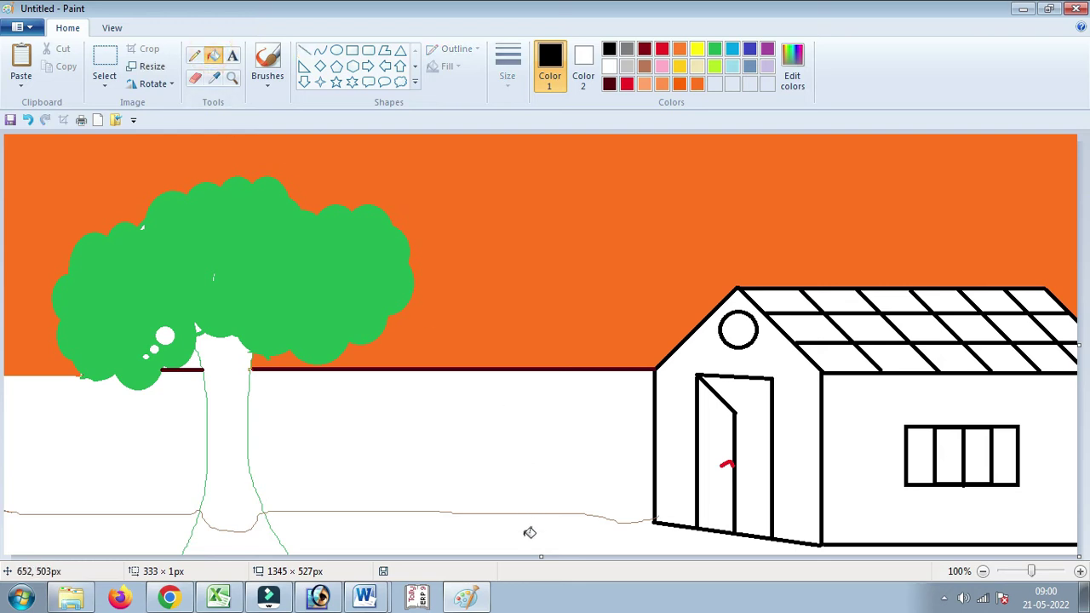
Fill the ground strip green on both sides of the tree trunk
left_click(714, 48)
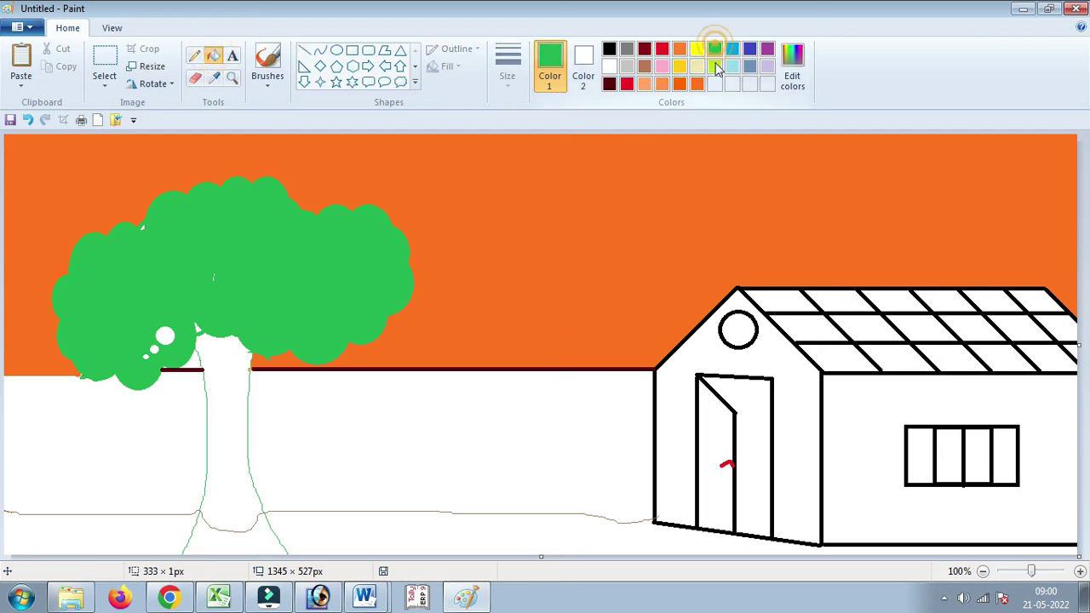
left_click(563, 539)
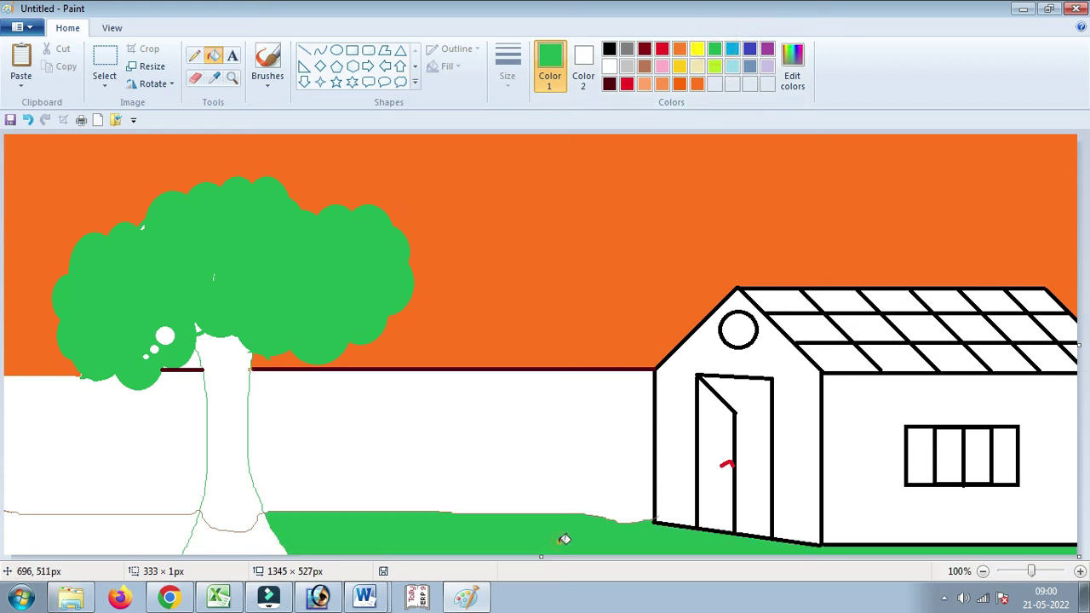
left_click(265, 539)
left_click(127, 535)
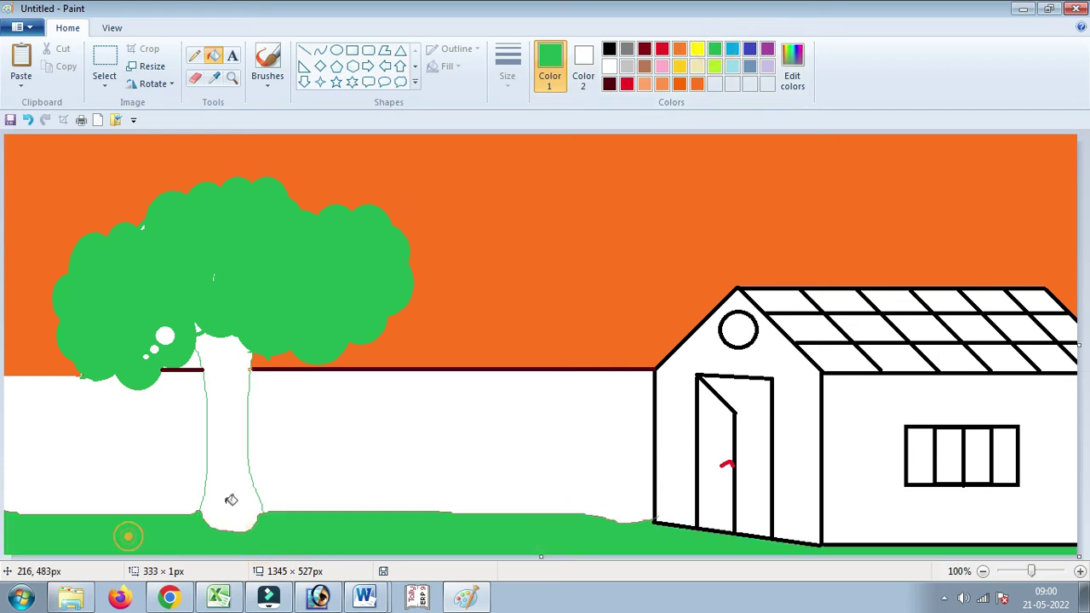
Fill the tree trunk brown
left_click(644, 66)
left_click(245, 482)
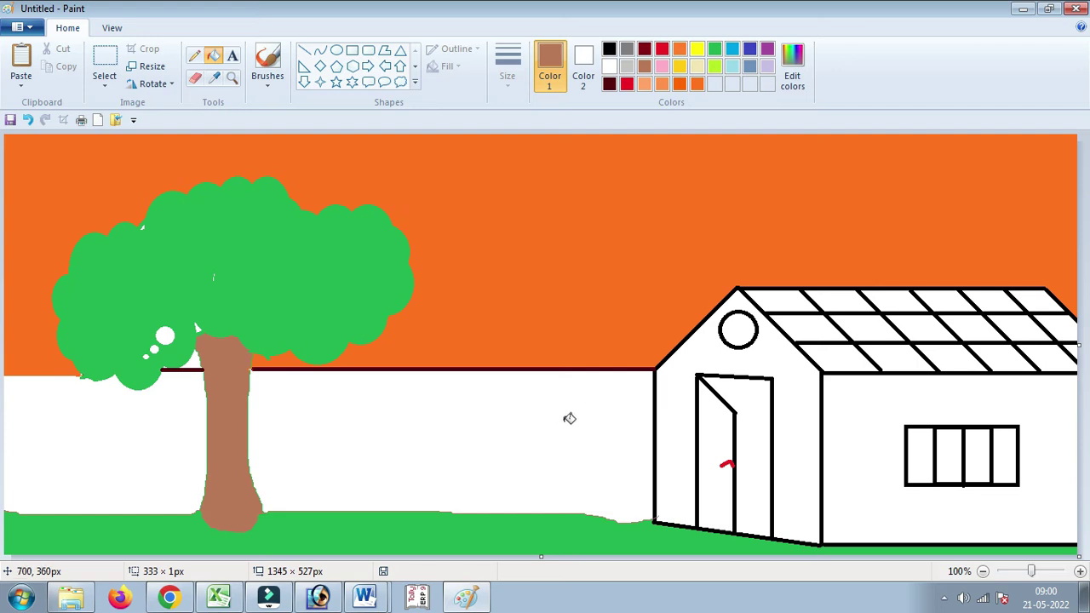
left_click(609, 85)
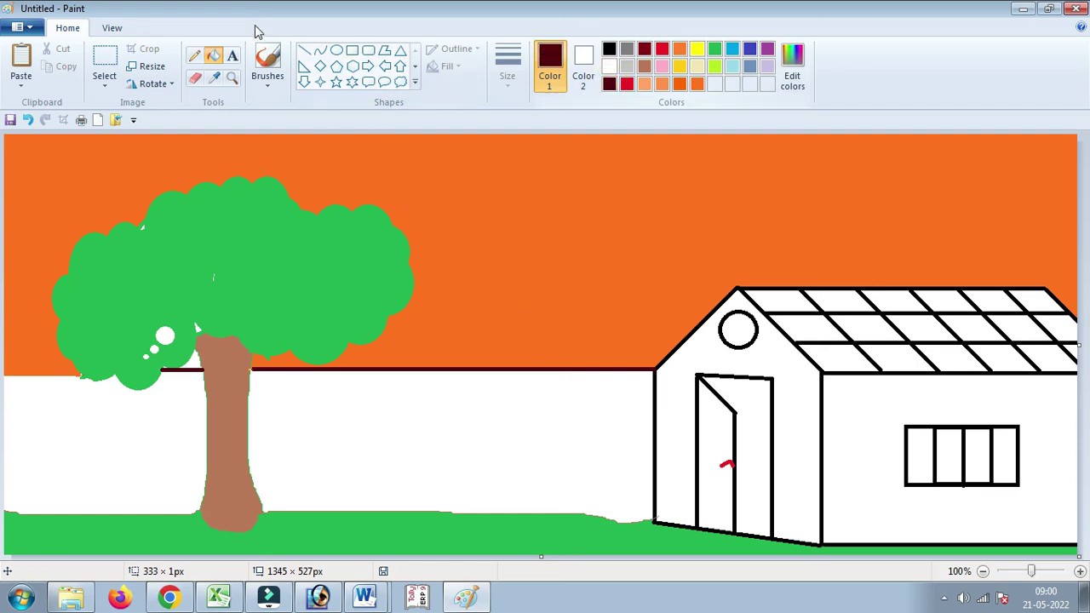
left_click(194, 55)
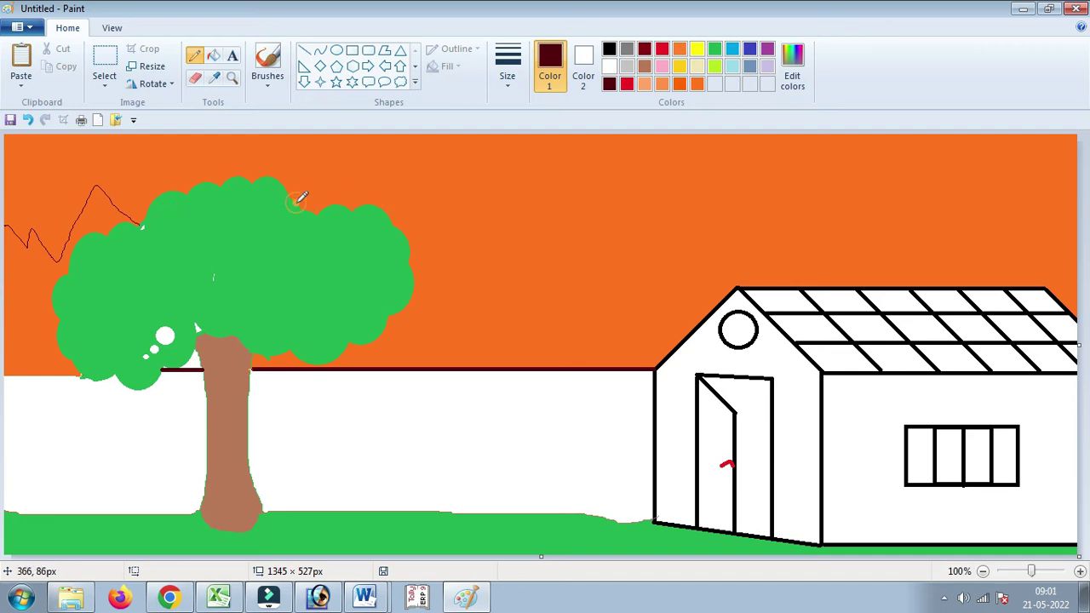
Sketch two trial mountain outlines across the sky, undoing each
mouse_move(297, 202)
left_mouse_down()
mouse_move(351, 161)
mouse_move(453, 226)
left_mouse_up()
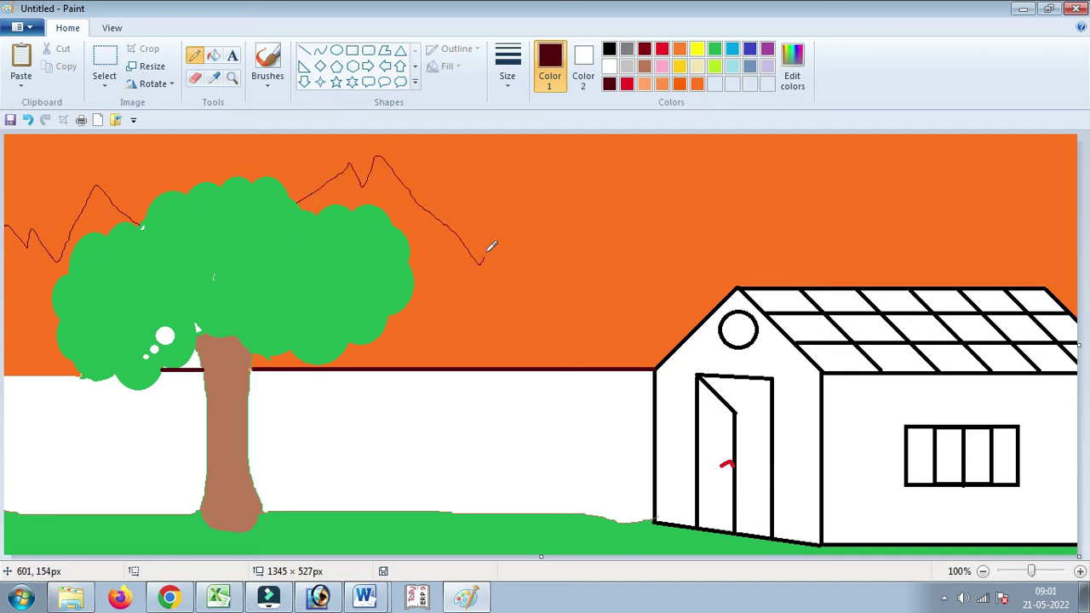
left_click_drag(509, 199, 706, 271)
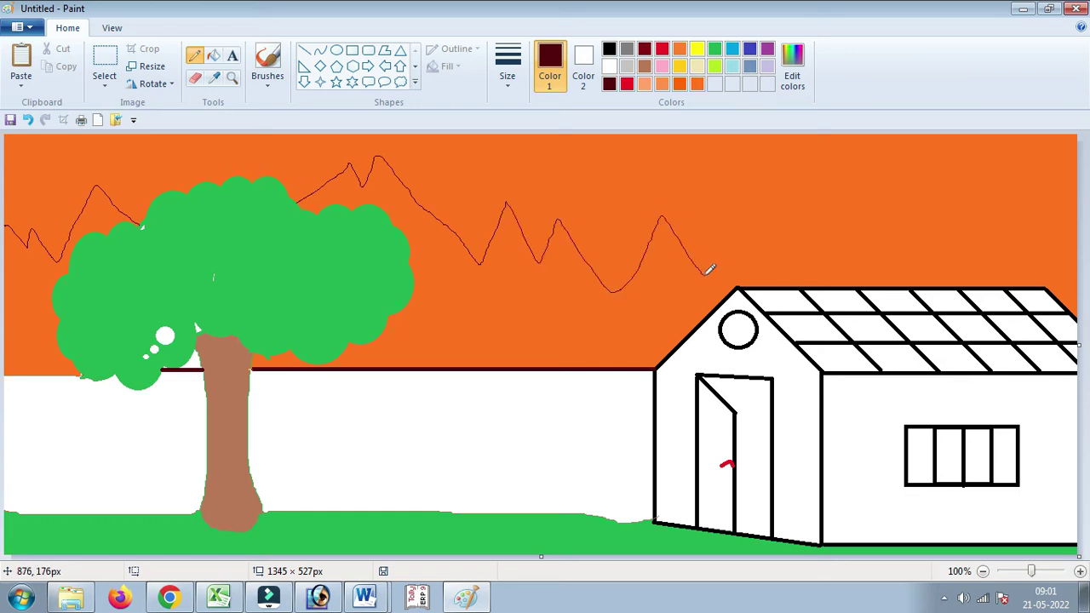
mouse_move(781, 242)
left_mouse_down()
mouse_move(925, 239)
mouse_move(1077, 211)
left_mouse_up()
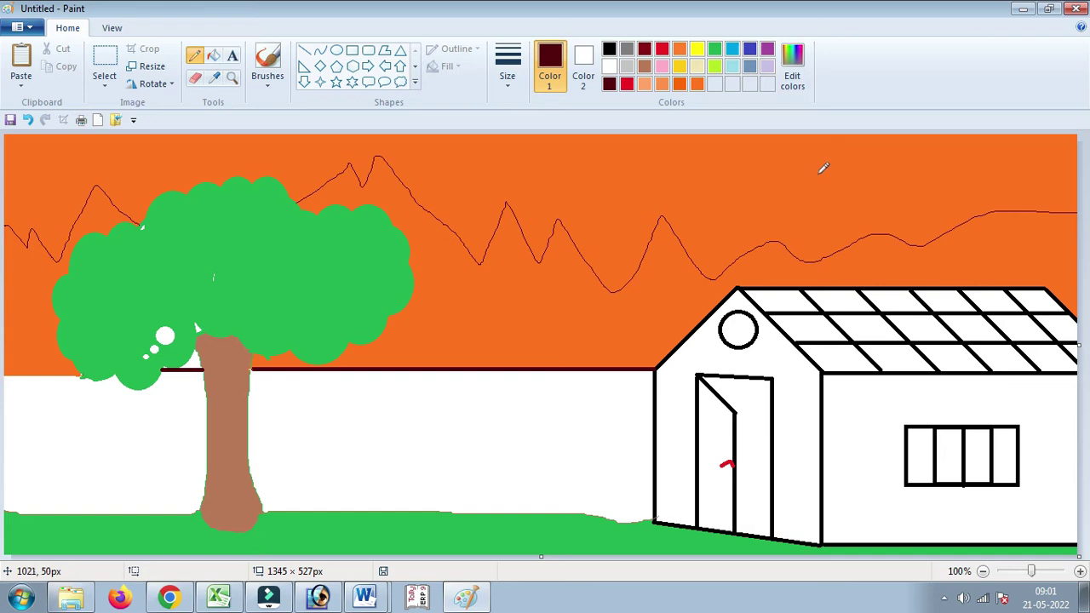
key("ctrl+z")
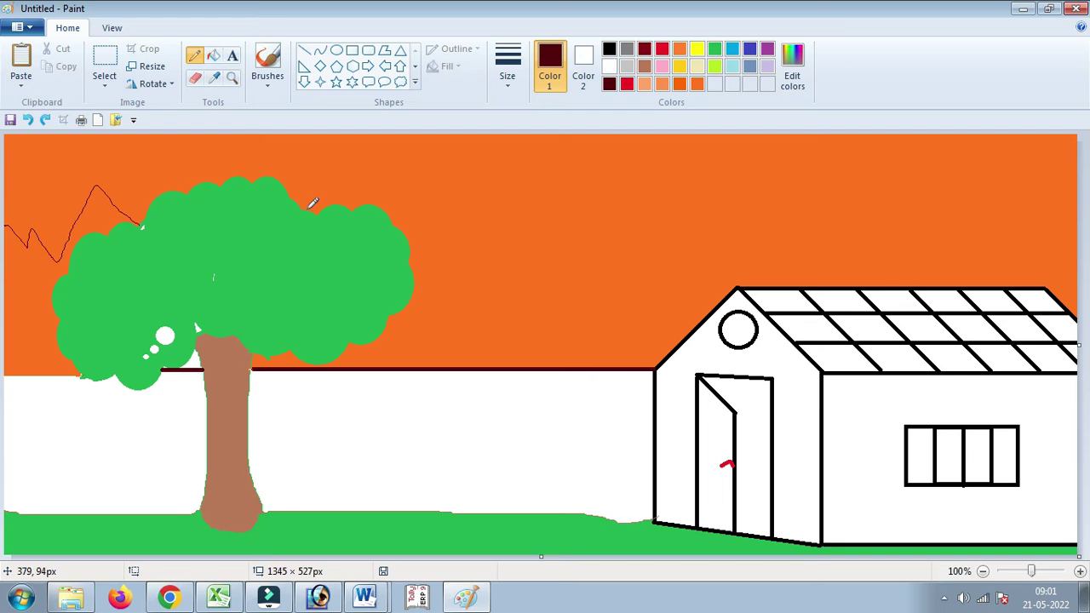
left_click(308, 208)
left_click(306, 209)
mouse_move(395, 164)
left_mouse_down()
mouse_move(457, 245)
mouse_move(526, 294)
left_mouse_up()
left_click_drag(631, 282, 683, 244)
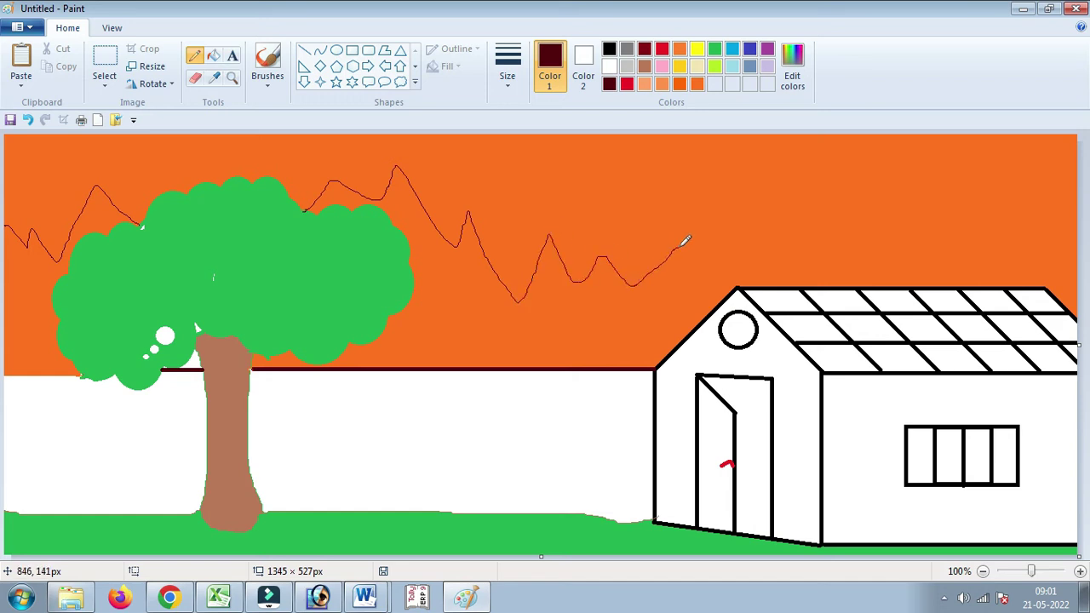
key("ctrl+z")
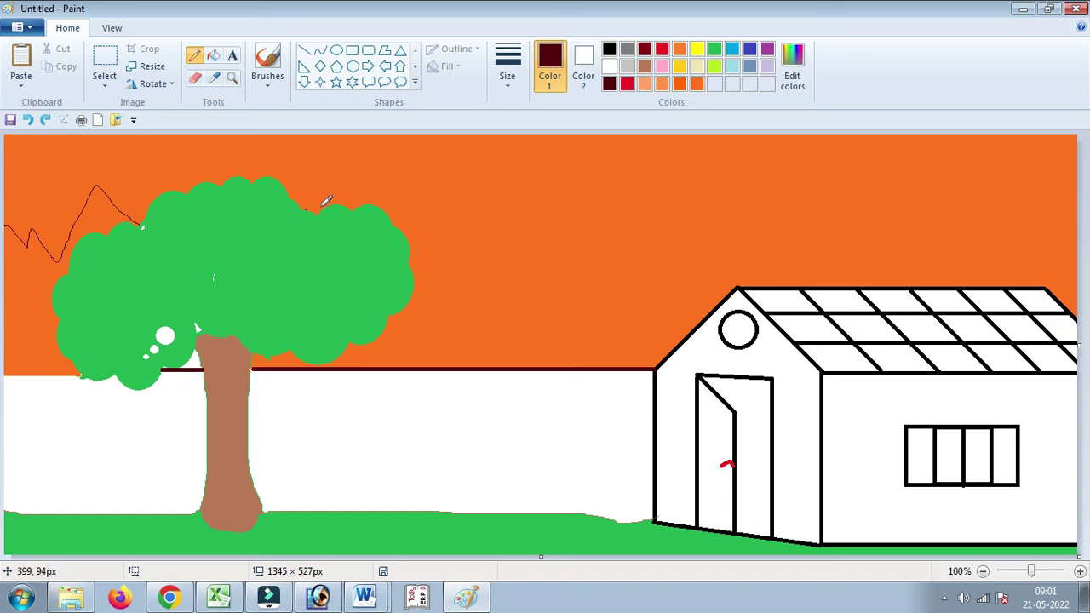
Draw the jagged ridge line from the treetop over the house to the right edge
mouse_move(306, 208)
left_mouse_down()
mouse_move(336, 178)
mouse_move(444, 239)
left_mouse_up()
mouse_move(474, 285)
left_mouse_down()
mouse_move(486, 237)
mouse_move(527, 296)
left_mouse_up()
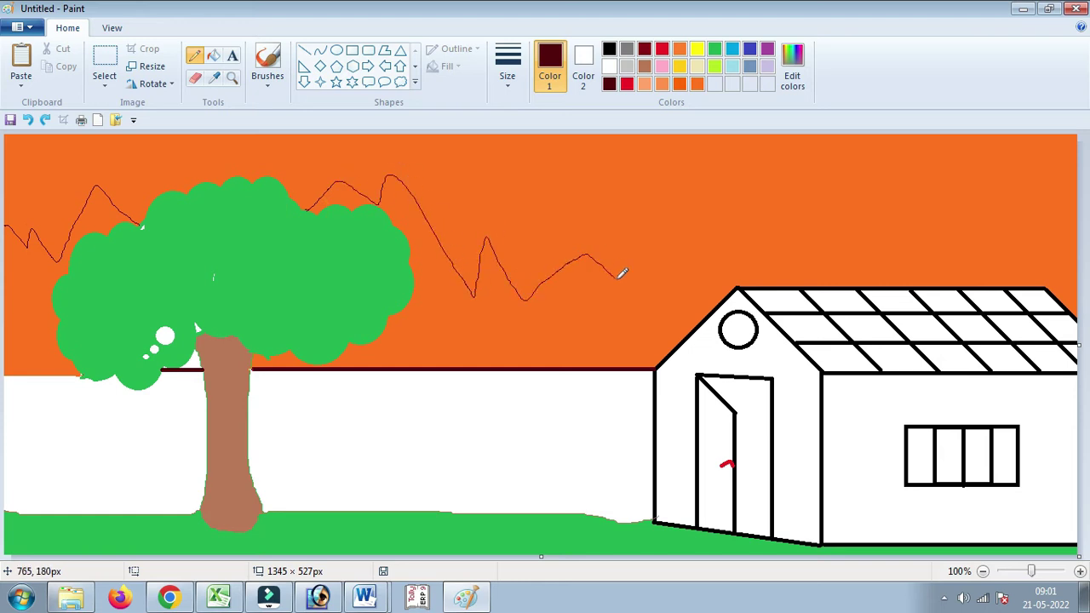
mouse_move(673, 252)
left_mouse_down()
mouse_move(755, 249)
mouse_move(851, 223)
mouse_move(943, 229)
mouse_move(1077, 185)
left_mouse_up()
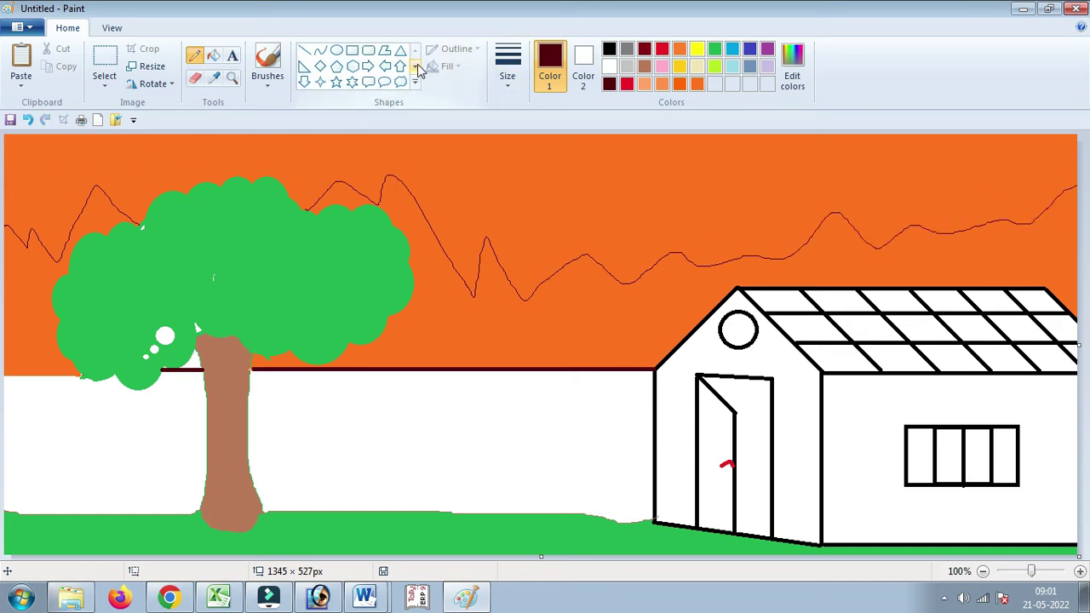
Fill dark maroon below the ridge line and in the small gaps around the tree trunk
left_click(213, 55)
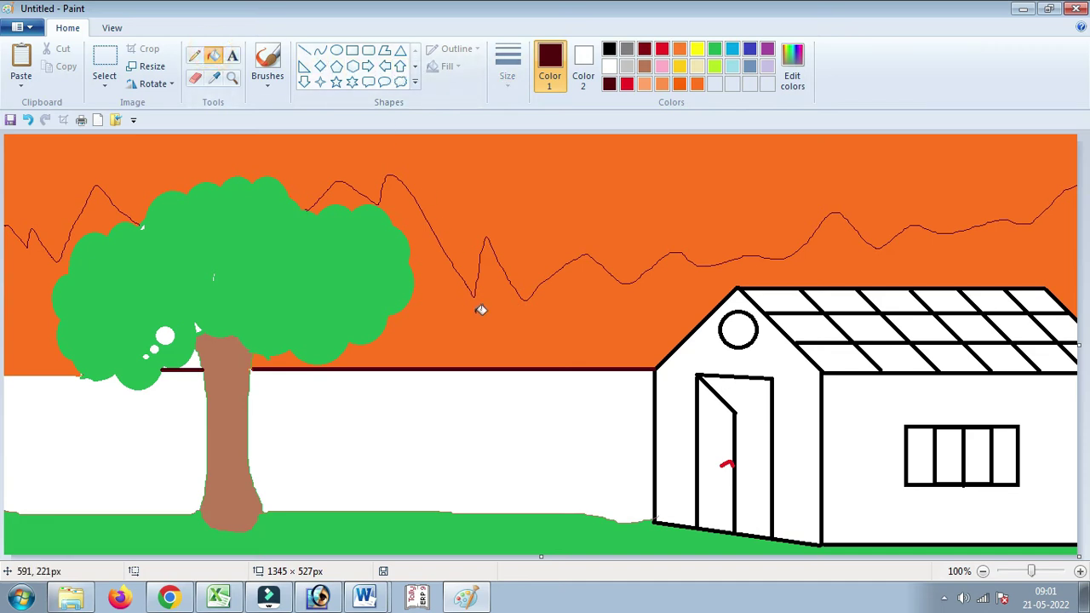
left_click(474, 316)
left_click(26, 245)
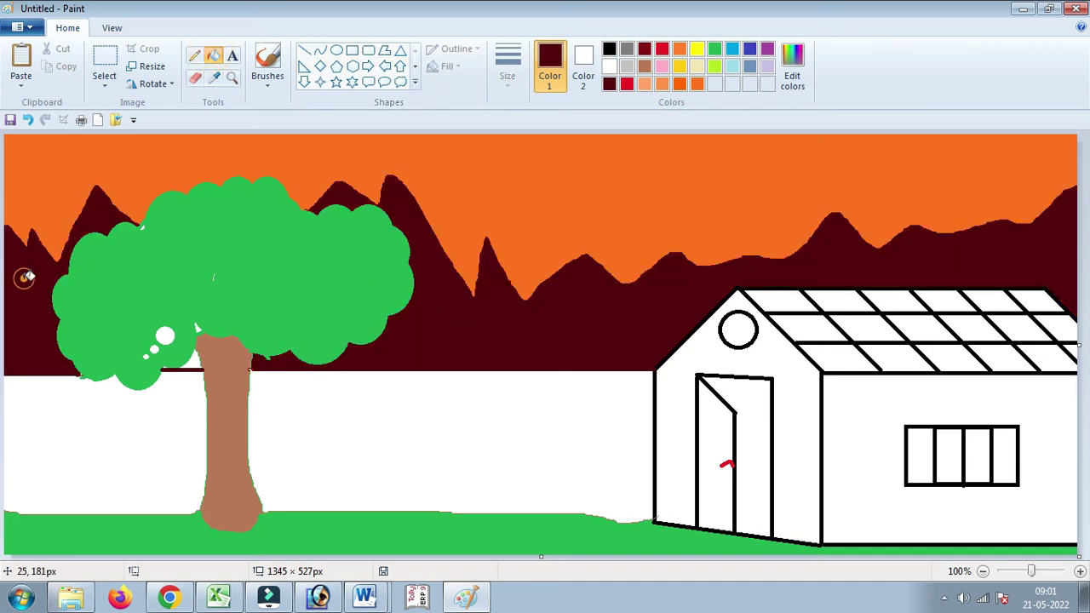
left_click(198, 360)
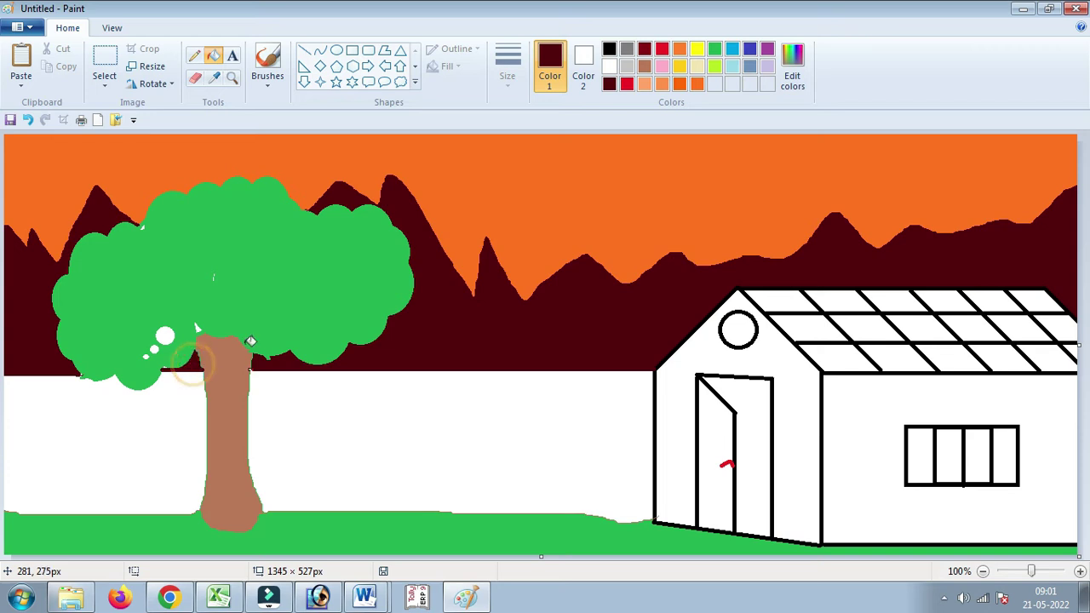
left_click(169, 335)
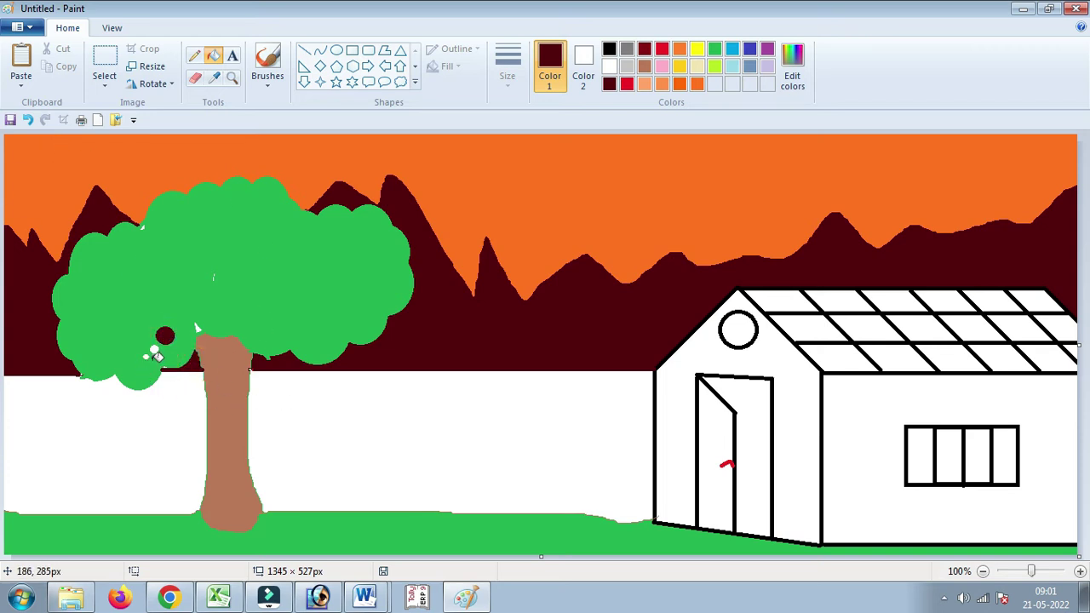
left_click(154, 349)
left_click(198, 325)
Draw a small yellow circle above the ridge and fill it solid yellow as the sun
left_click(336, 49)
left_click(697, 49)
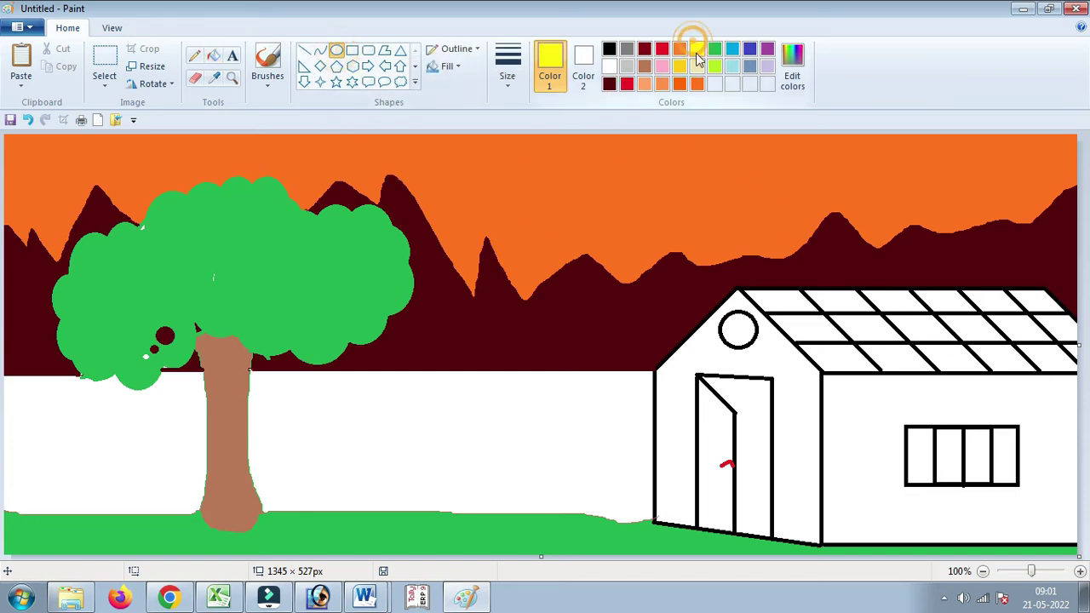
left_click_drag(508, 232, 550, 272)
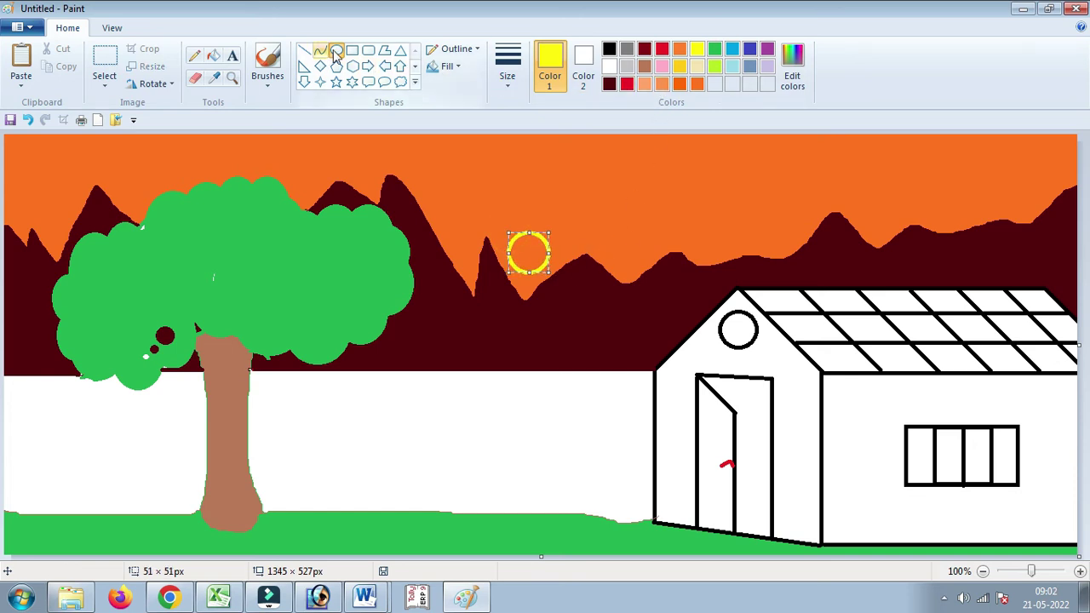
left_click(214, 56)
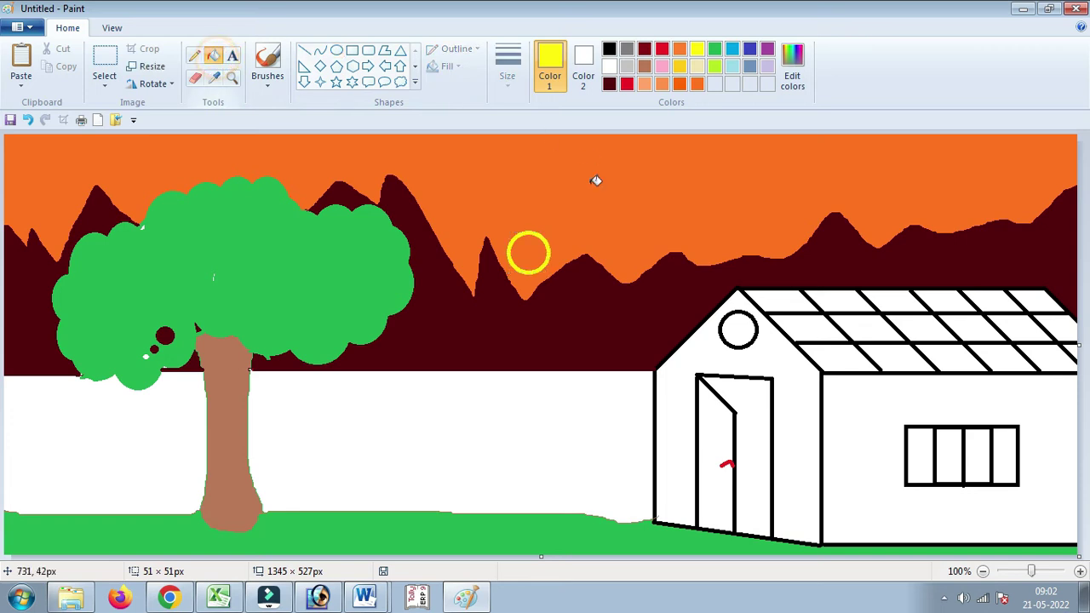
left_click(528, 249)
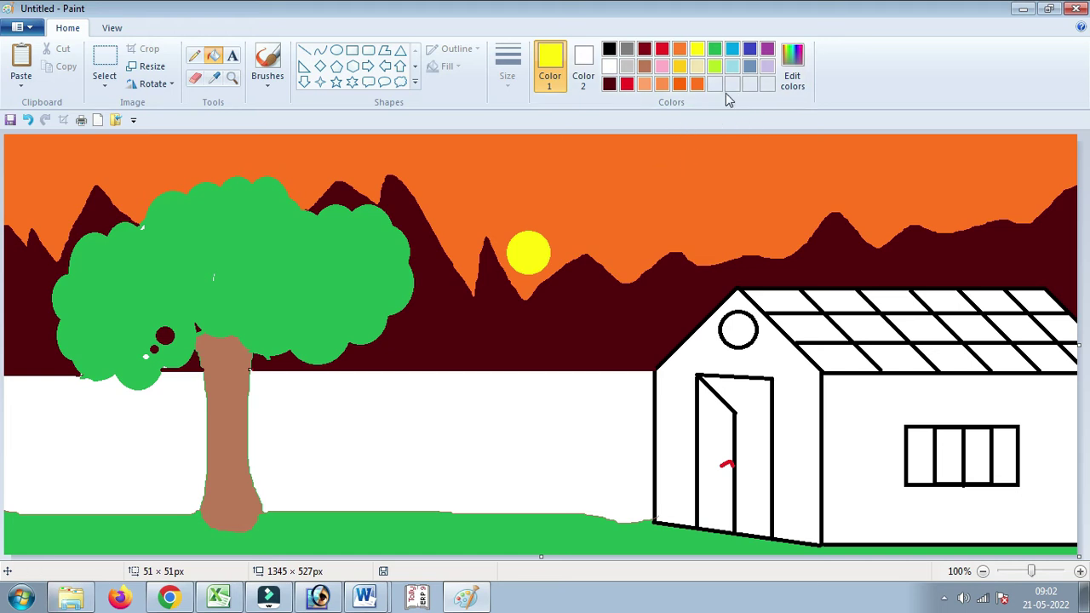
left_click(681, 48)
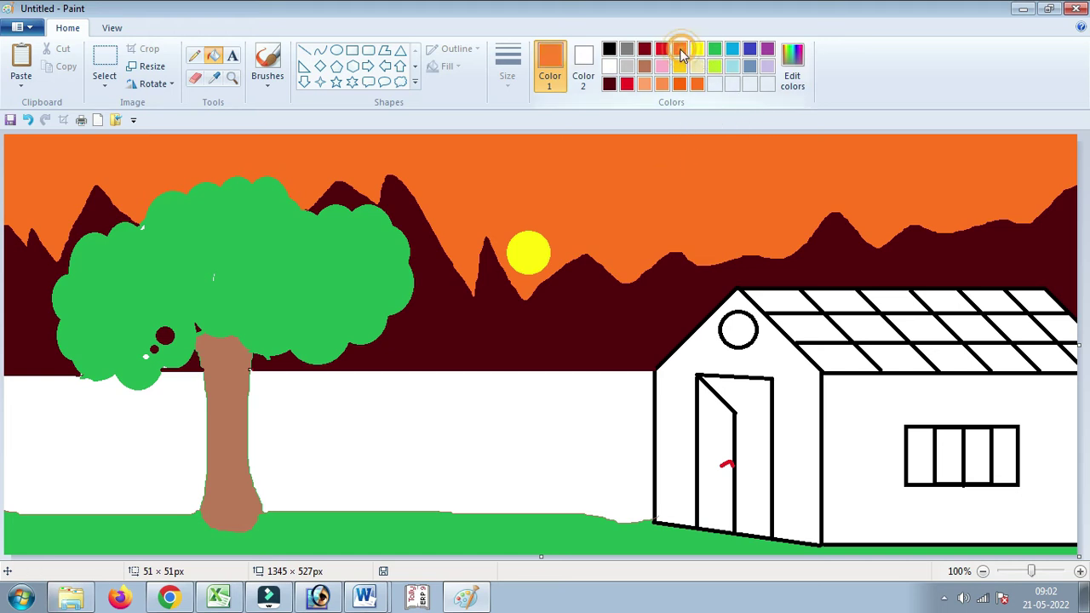
Fill the white band orange to the right and left of the trunk
left_click(503, 414)
left_click(138, 453)
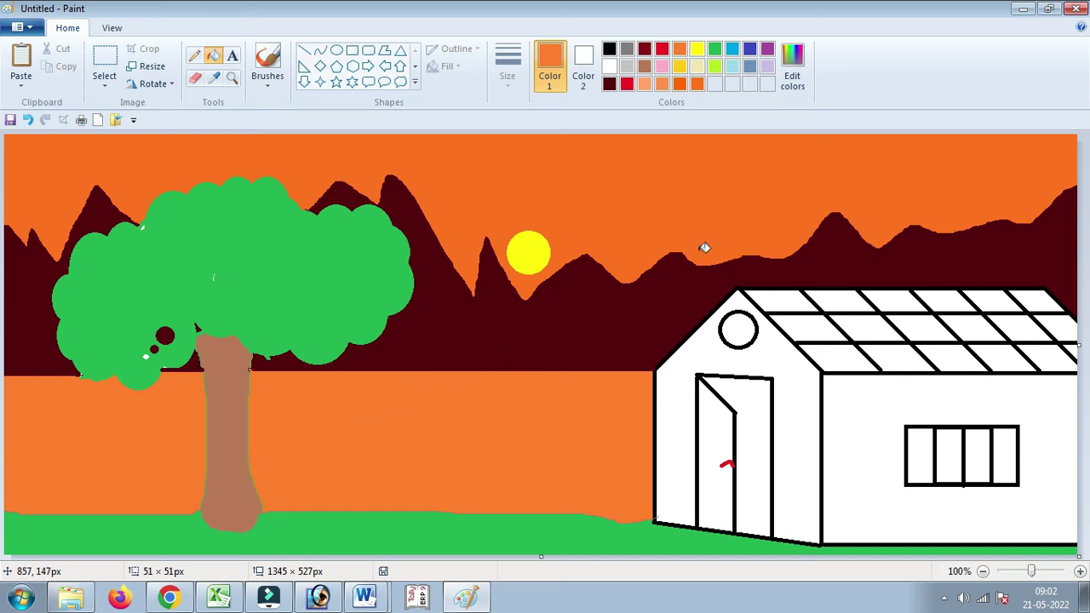
left_click(715, 49)
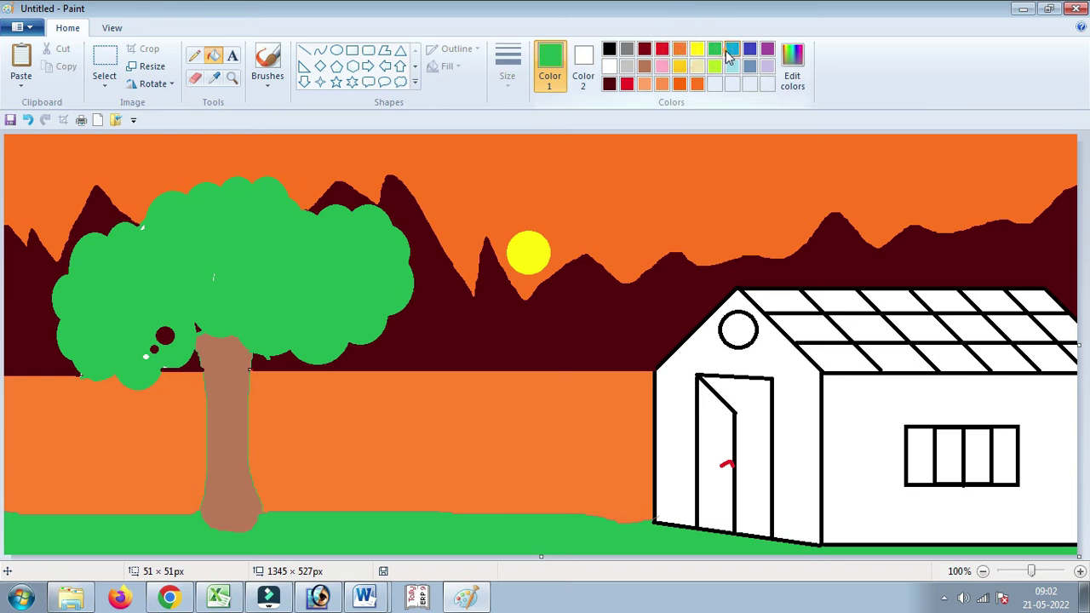
Fill alternate roof panes light turquoise across the top, middle and bottom rows
left_click(732, 51)
left_click(732, 66)
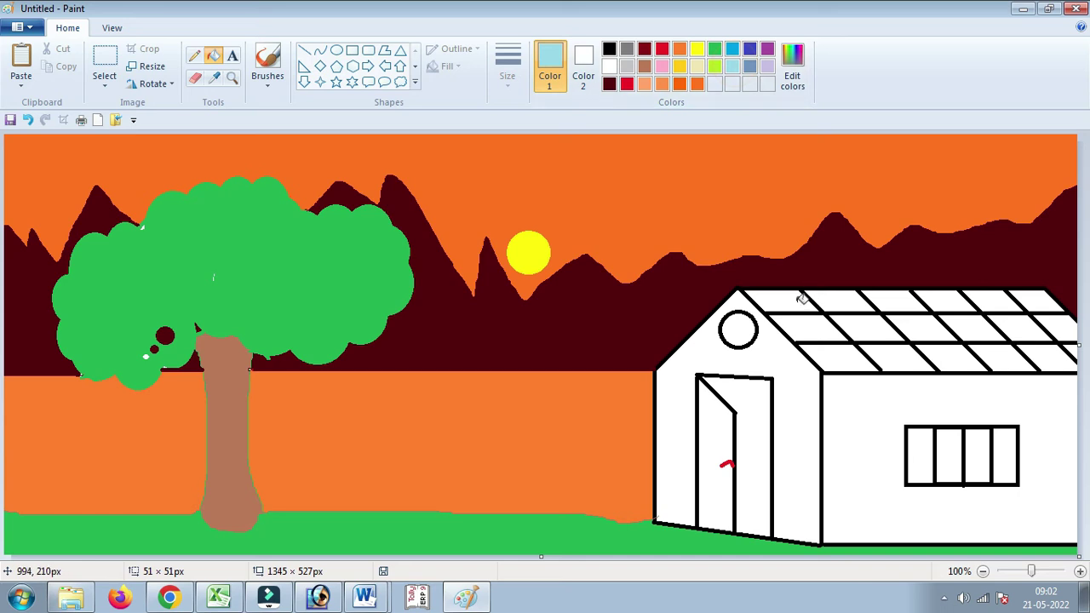
left_click(800, 303)
left_click(866, 329)
left_click(962, 358)
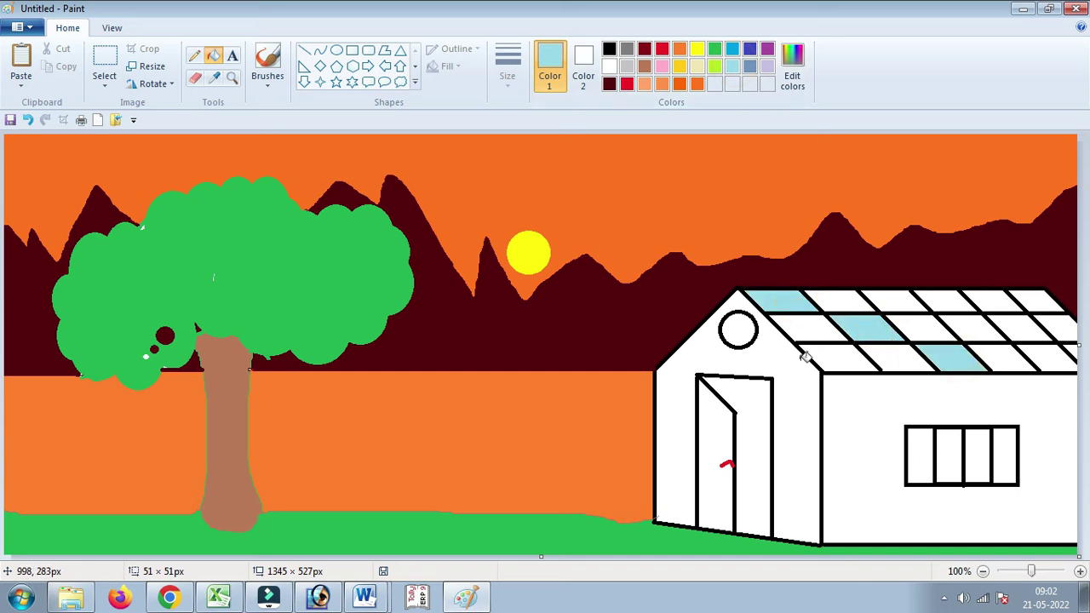
left_click(830, 358)
left_click(908, 304)
left_click(990, 294)
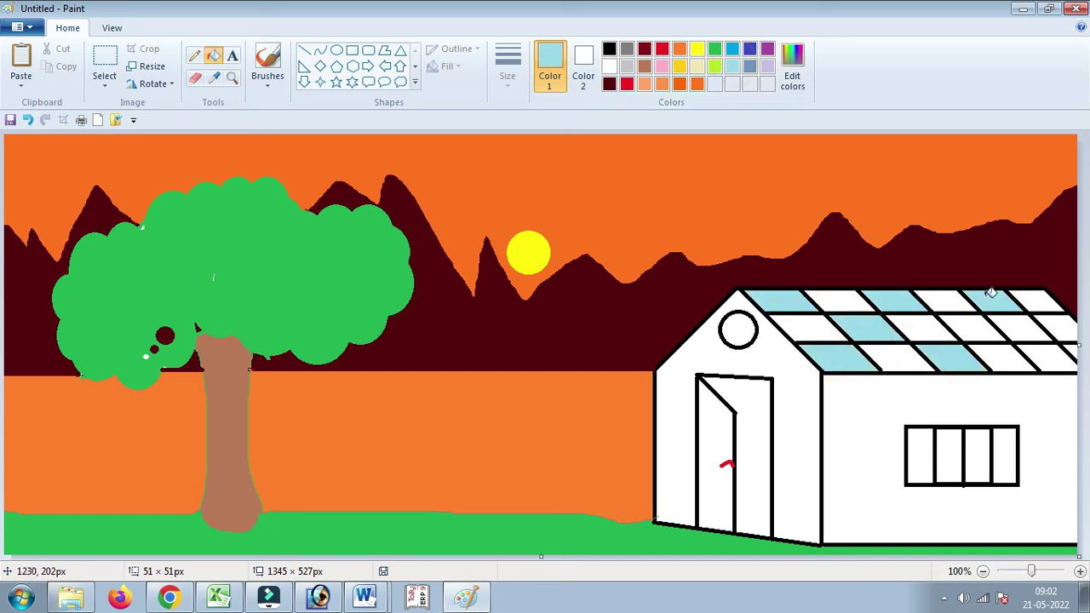
left_click(977, 322)
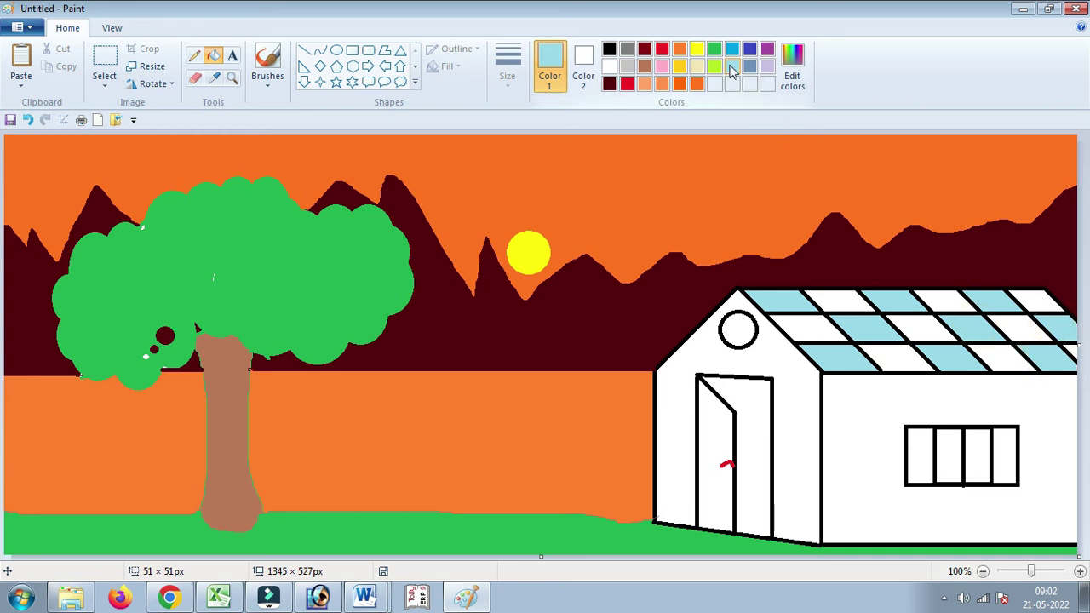
Fill the remaining roof panes gold
left_click(678, 66)
left_click(836, 300)
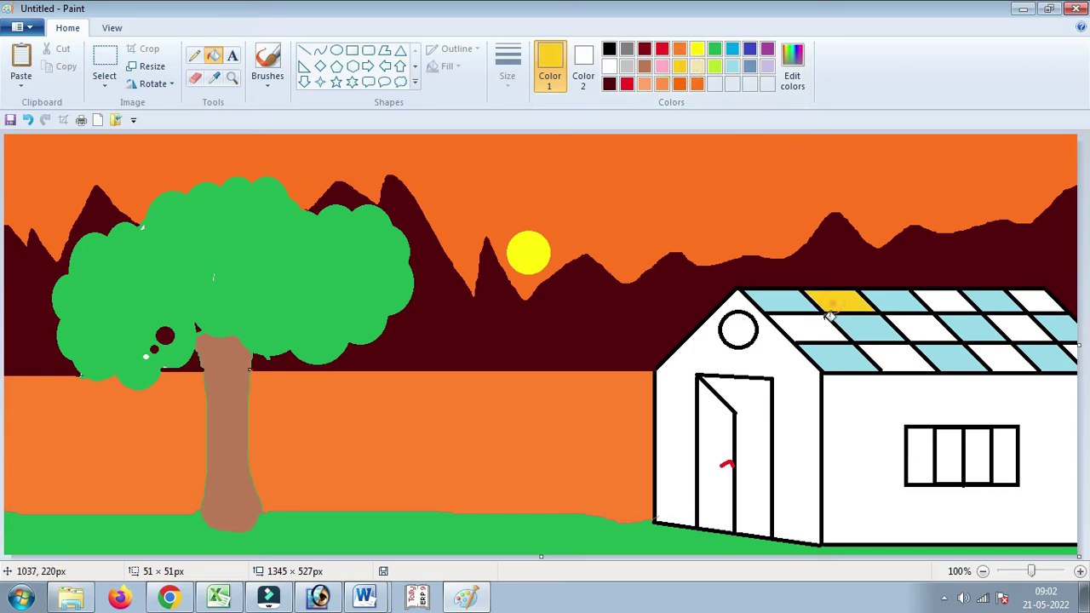
left_click(812, 331)
left_click(929, 330)
left_click(913, 357)
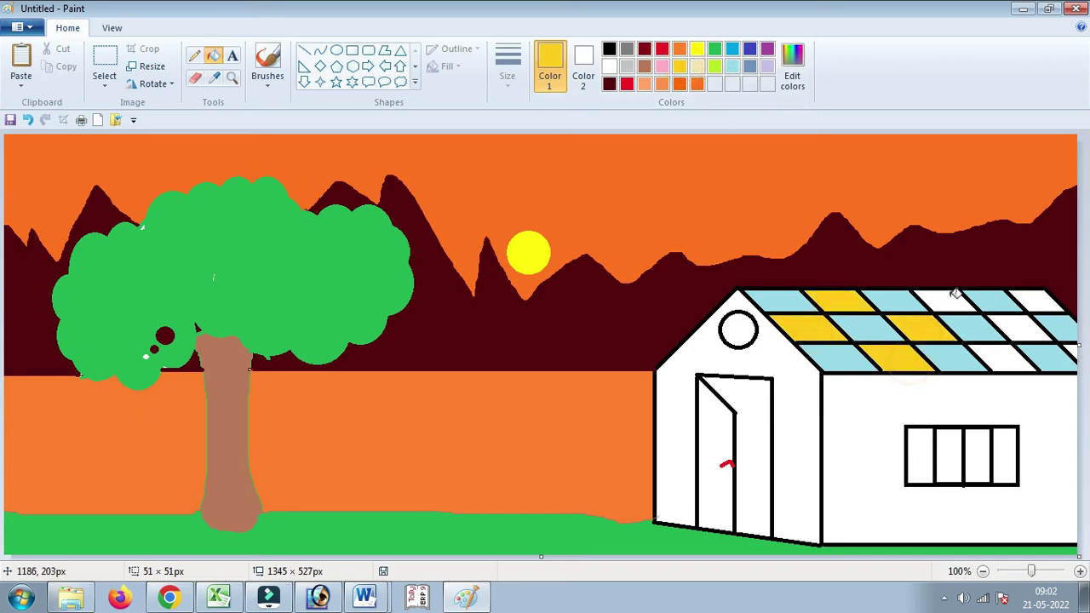
left_click(952, 296)
left_click(1029, 298)
left_click(1024, 327)
left_click(1009, 358)
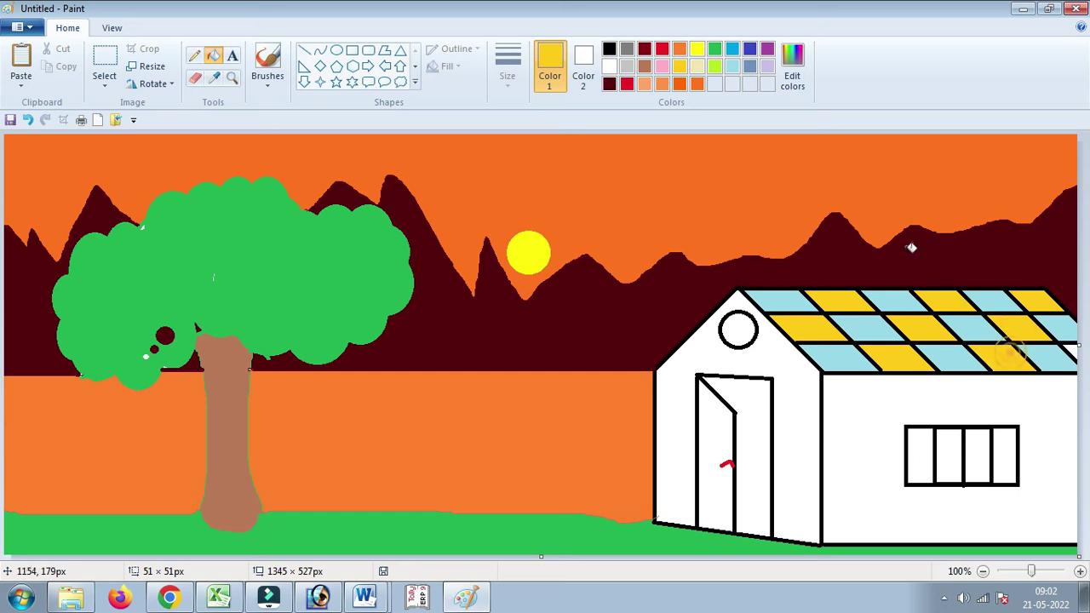
left_click(662, 66)
Fill the door's right panel and the window panes pink, and the front gable gold
left_click(766, 421)
left_click(923, 452)
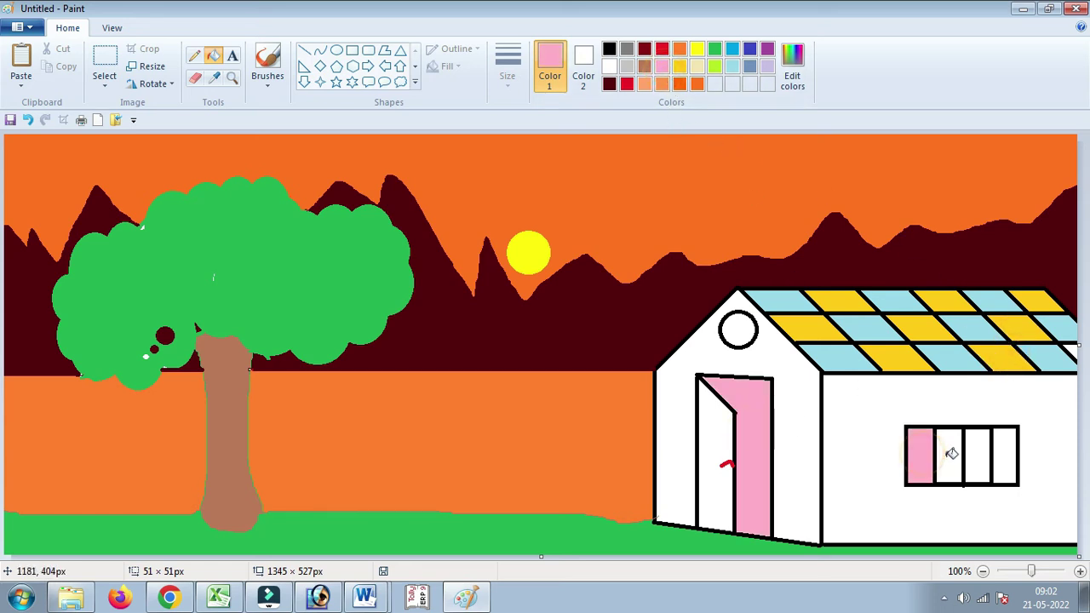
left_click(979, 451)
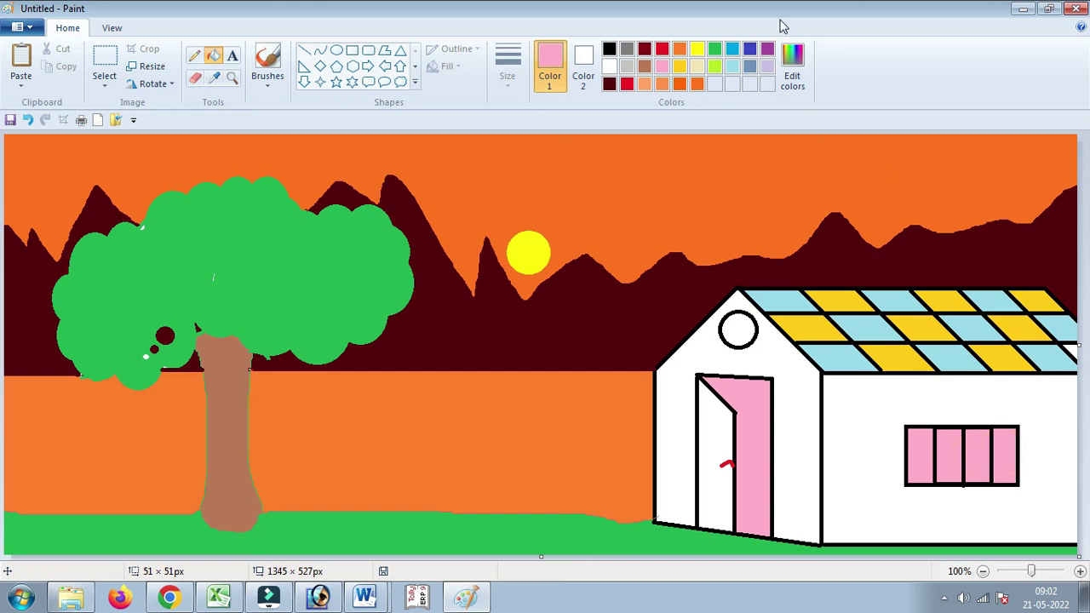
left_click(732, 49)
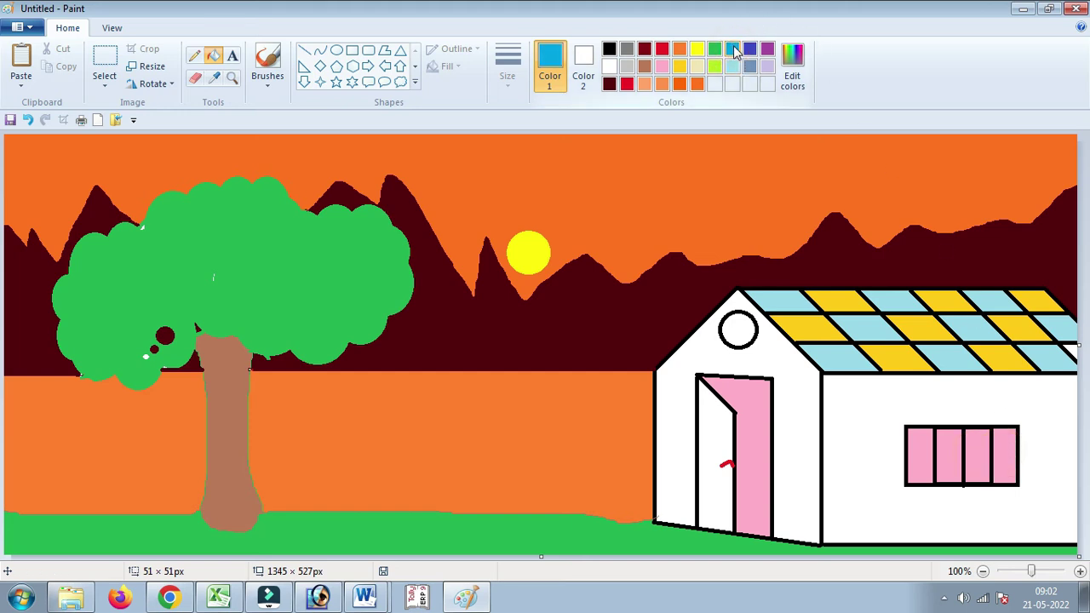
left_click(680, 67)
left_click(778, 346)
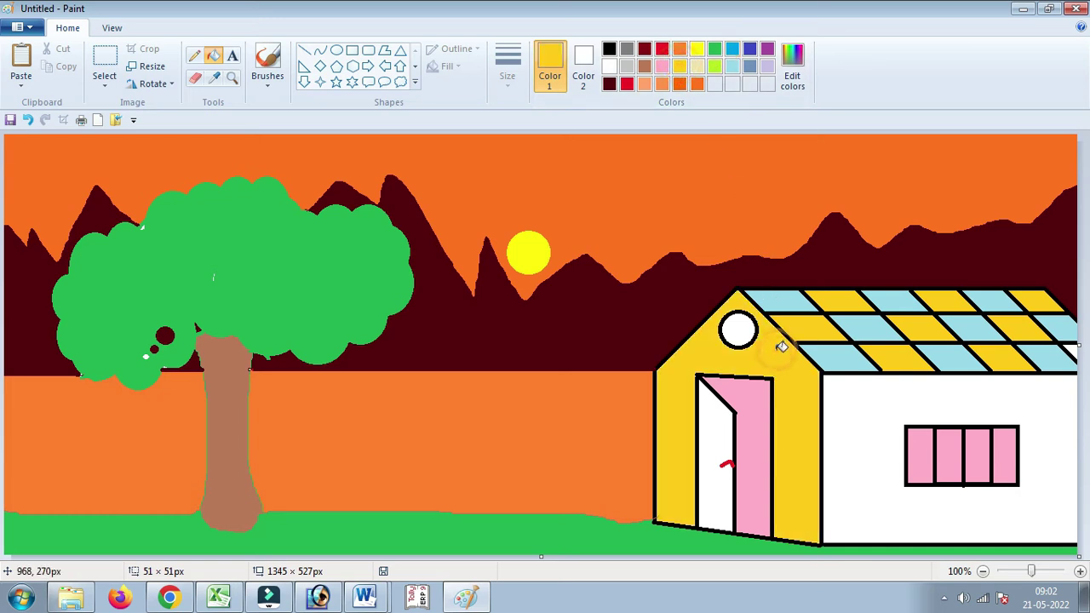
Fill the inner door orange, the left door panel slate blue, and the side wall light turquoise
left_click(680, 53)
left_click(716, 409)
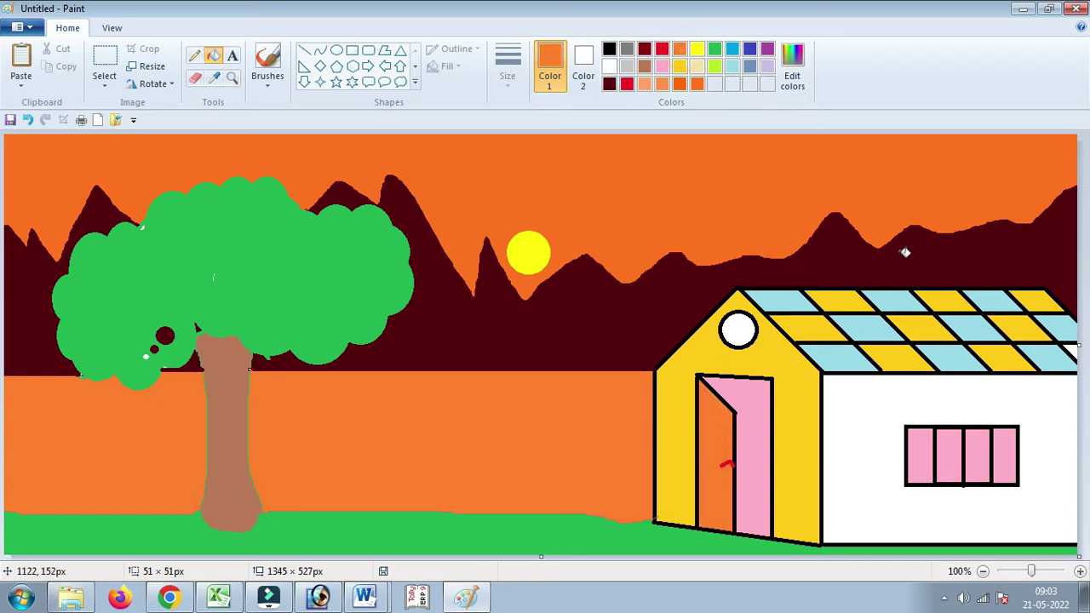
left_click(662, 66)
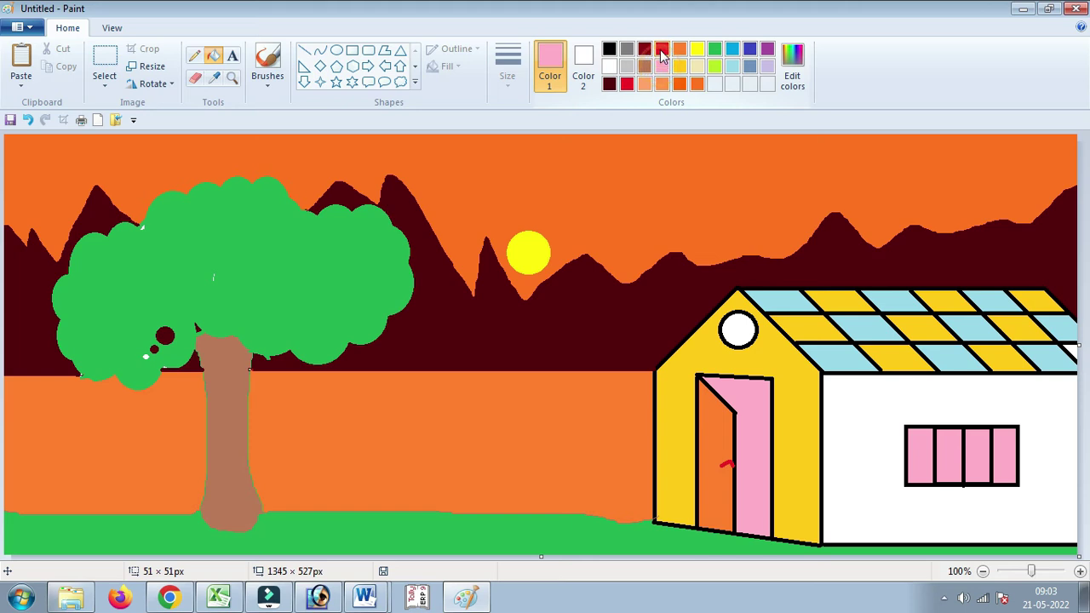
left_click(711, 444)
key("ctrl+z")
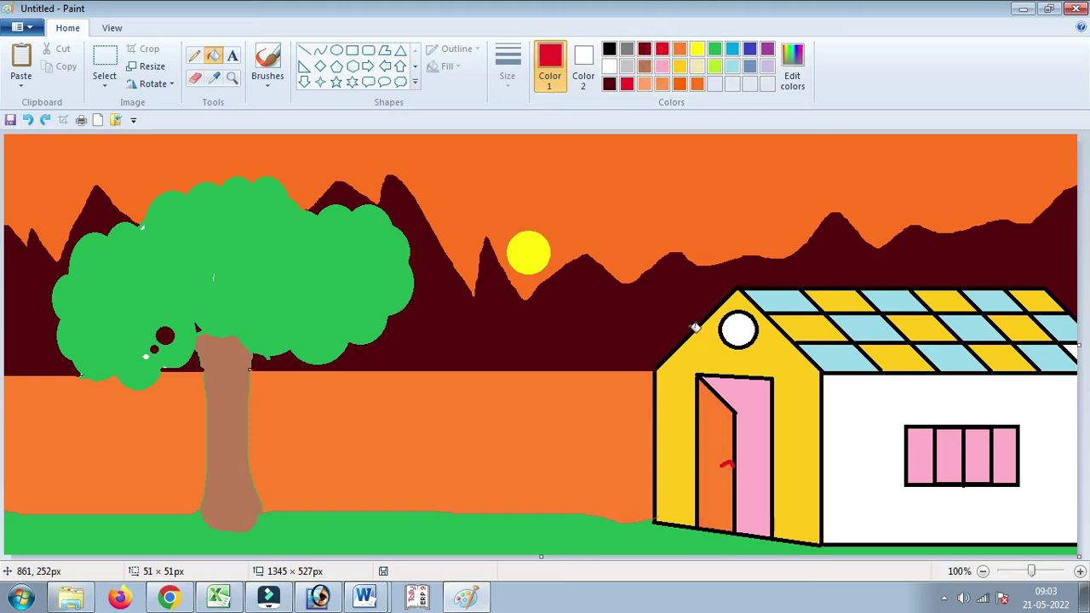
left_click(749, 66)
left_click(708, 451)
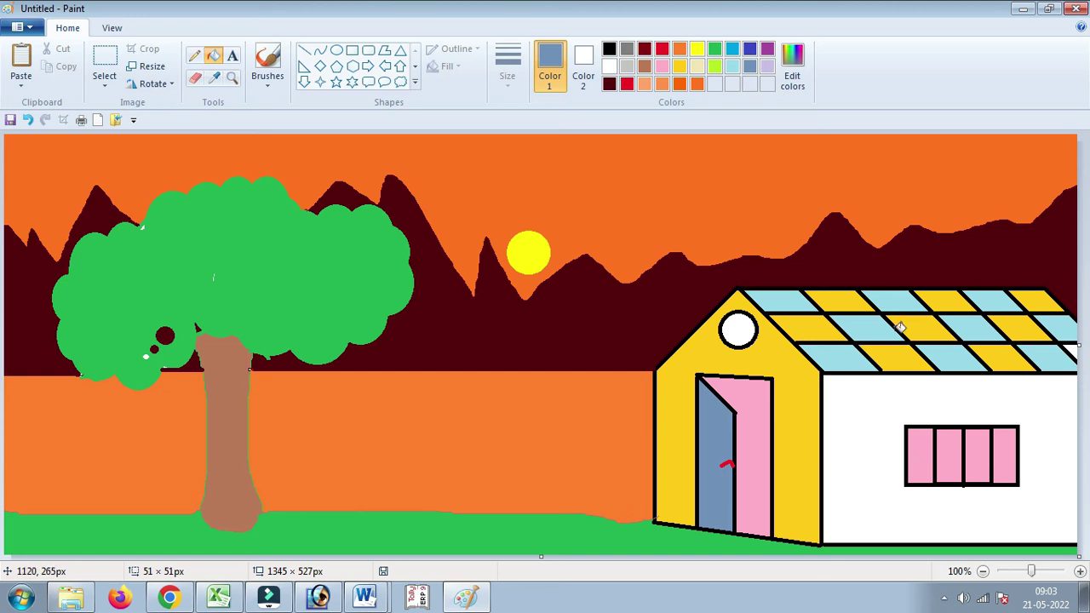
left_click(732, 65)
left_click(884, 412)
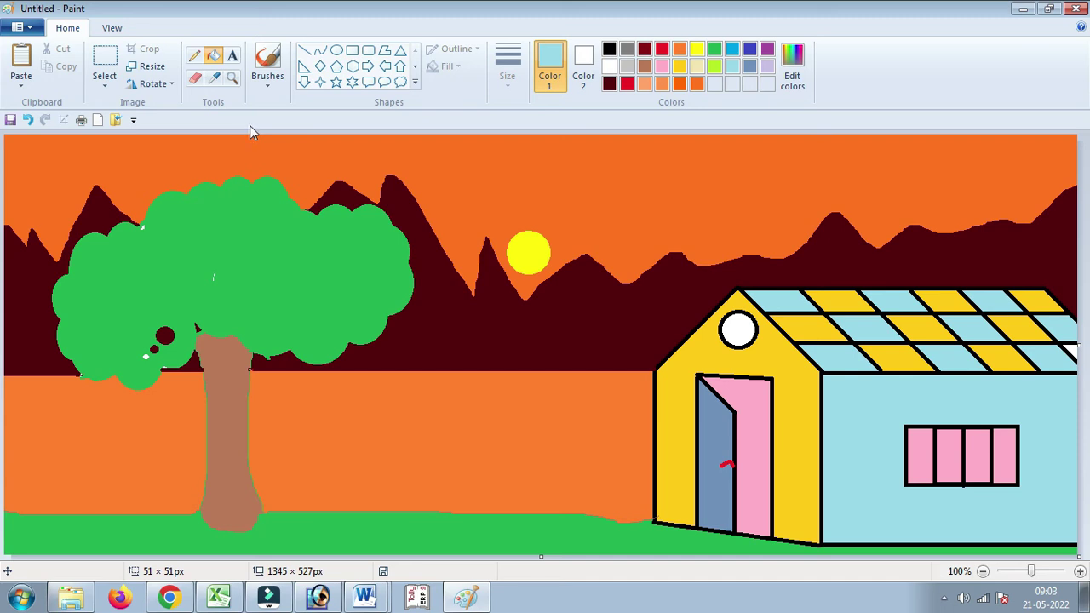
Darken maroon to Red 51, Green 0, Blue 7 and refill both mountain areas with it
left_click(608, 83)
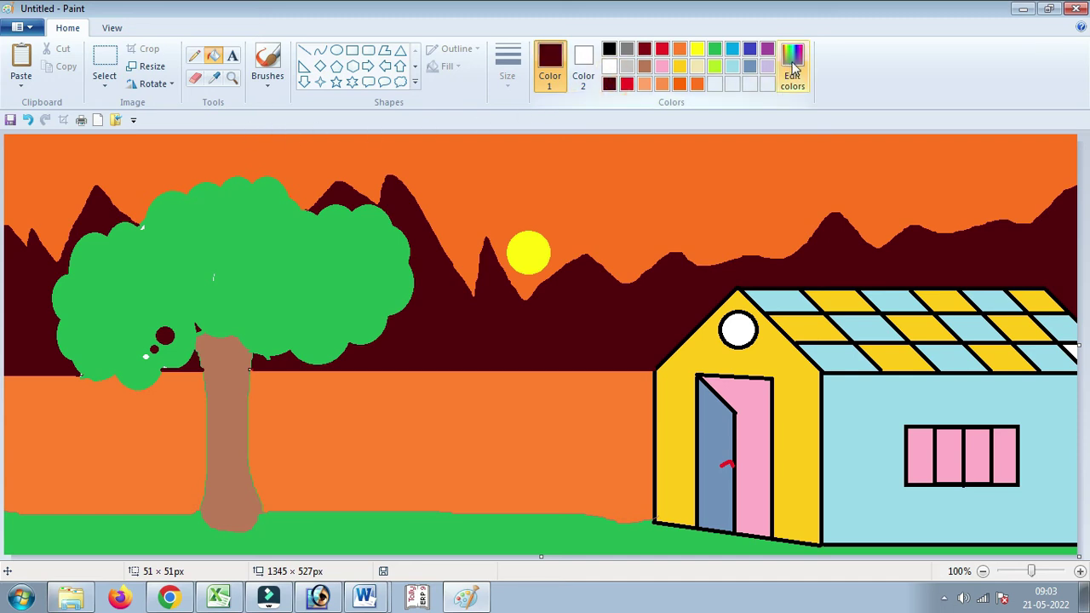
left_click(792, 68)
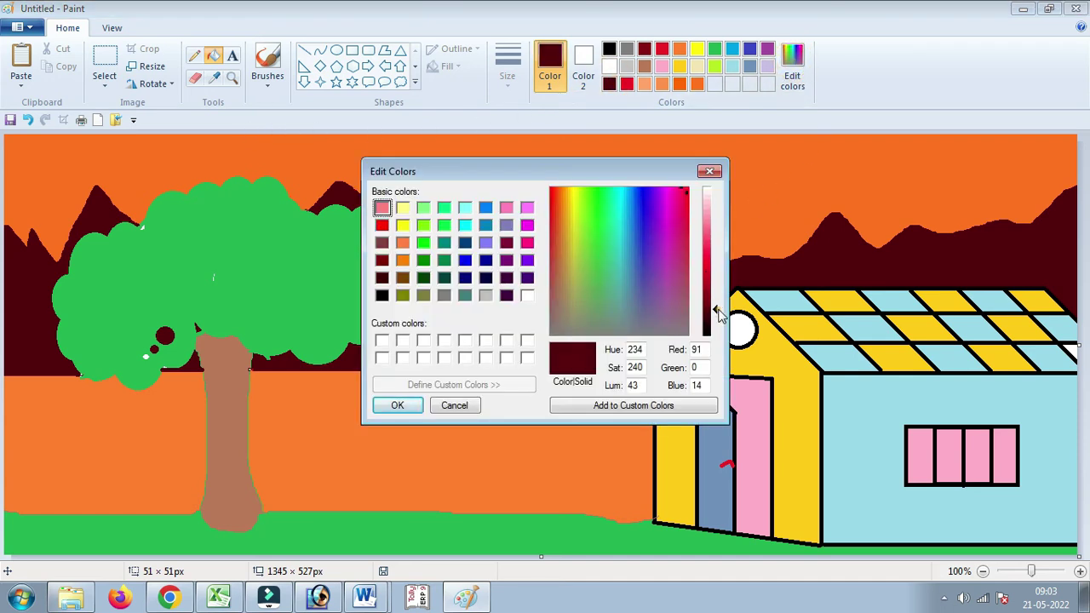
left_click_drag(717, 315, 715, 328)
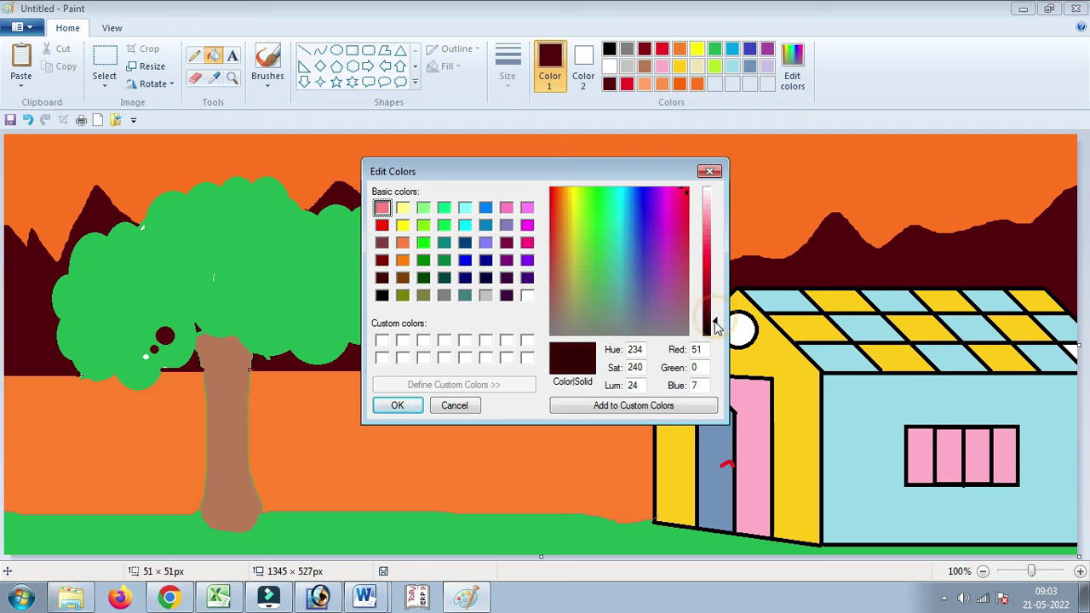
left_click(396, 405)
left_click(535, 300)
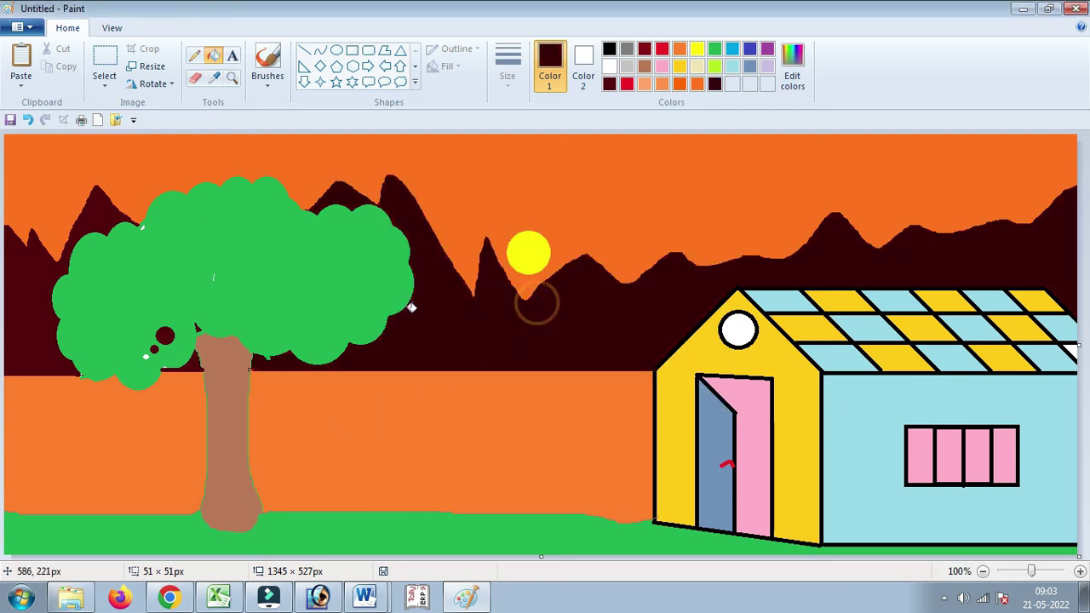
left_click(25, 327)
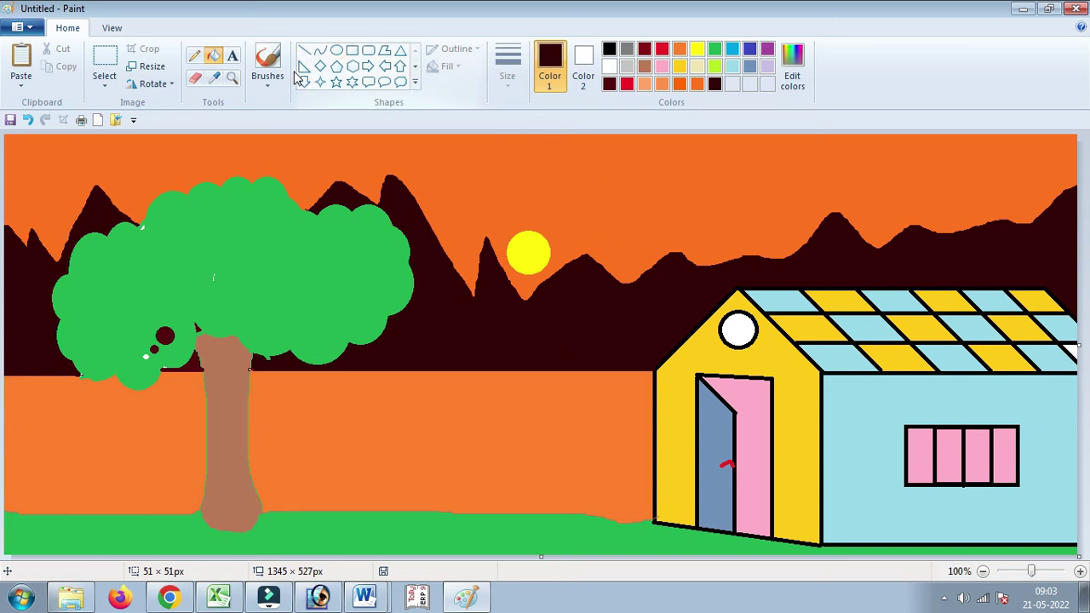
left_click(194, 55)
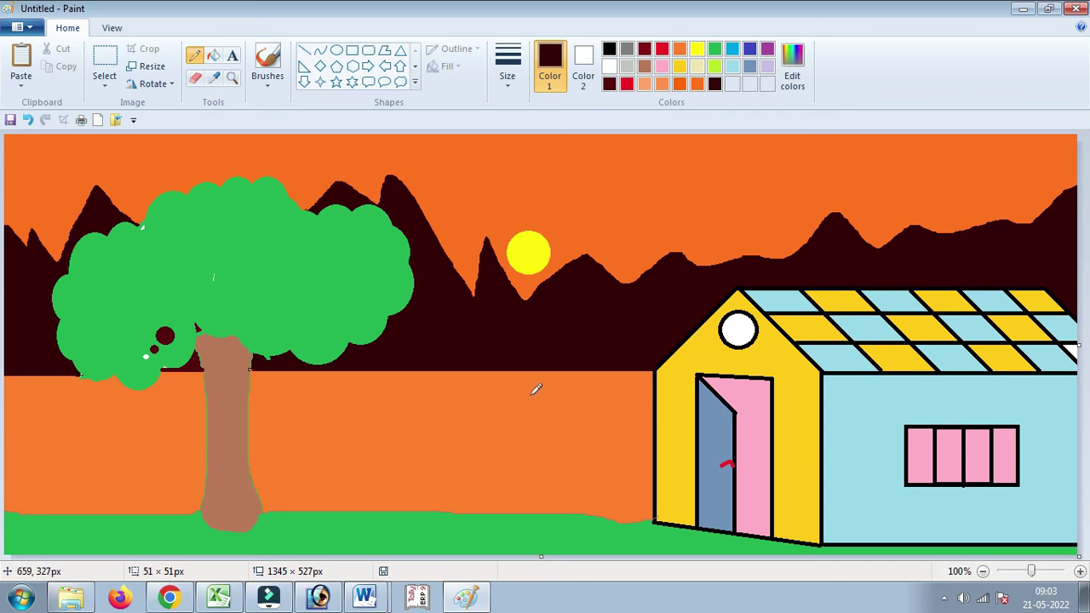
Scribble horizontal yellow pencil strokes on the orange ground below the sun as its reflection
left_click_drag(538, 384, 541, 389)
key("ctrl+z")
left_click(696, 49)
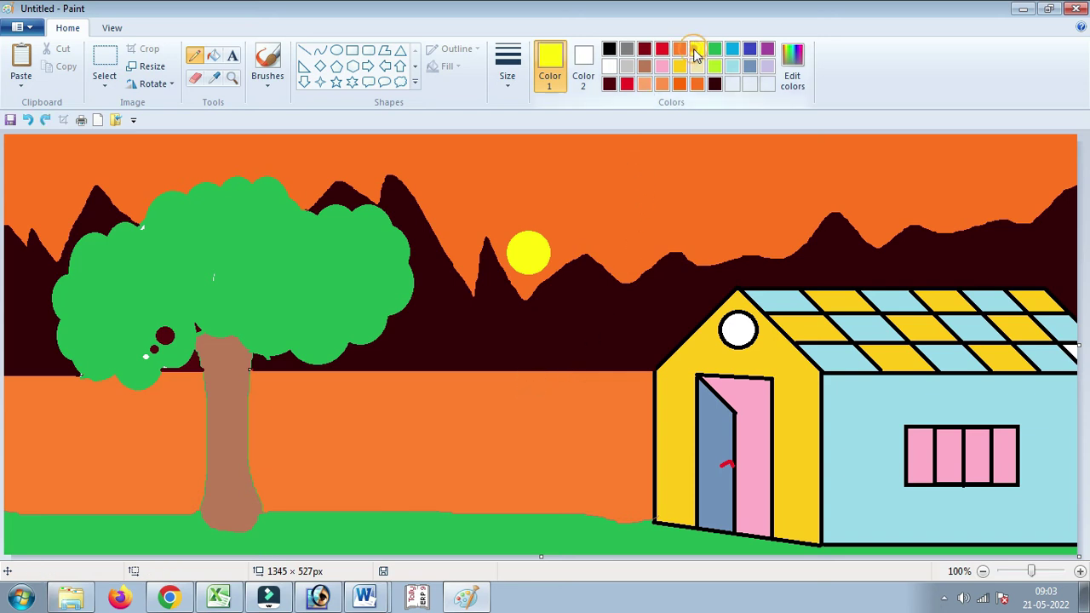
left_click_drag(547, 390, 537, 391)
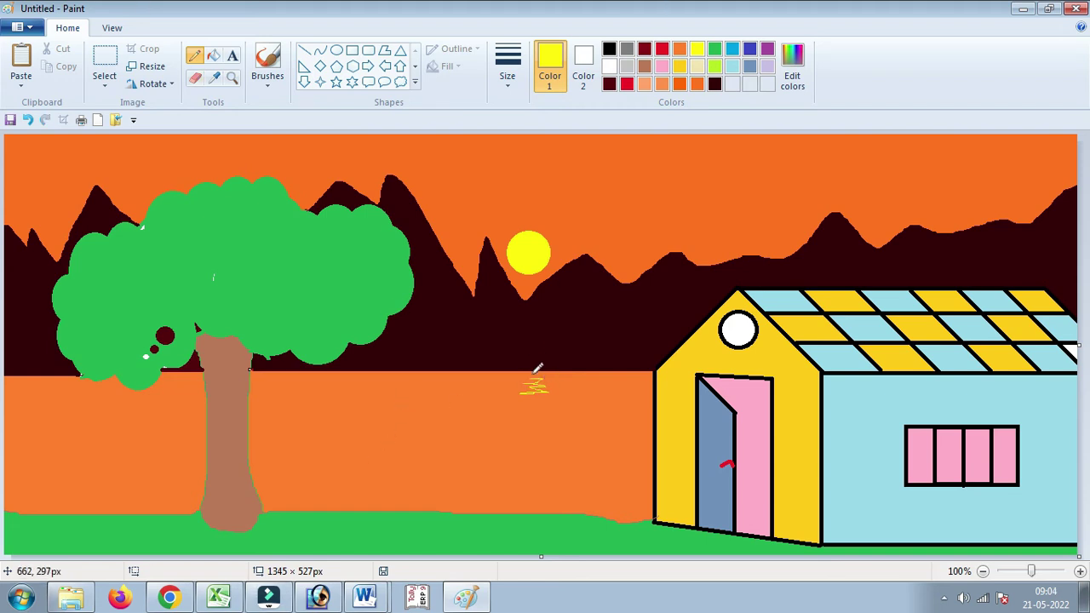
mouse_move(537, 380)
left_mouse_down()
mouse_move(525, 401)
mouse_move(512, 390)
mouse_move(568, 374)
left_mouse_up()
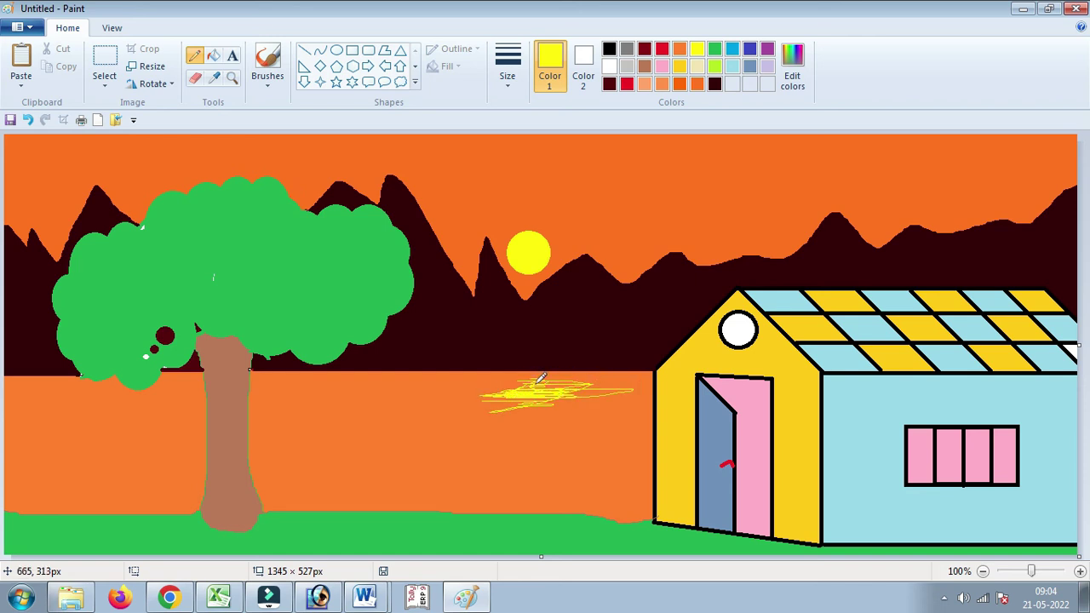
key("ctrl+z")
mouse_move(534, 392)
left_mouse_down()
mouse_move(585, 387)
mouse_move(553, 400)
left_mouse_up()
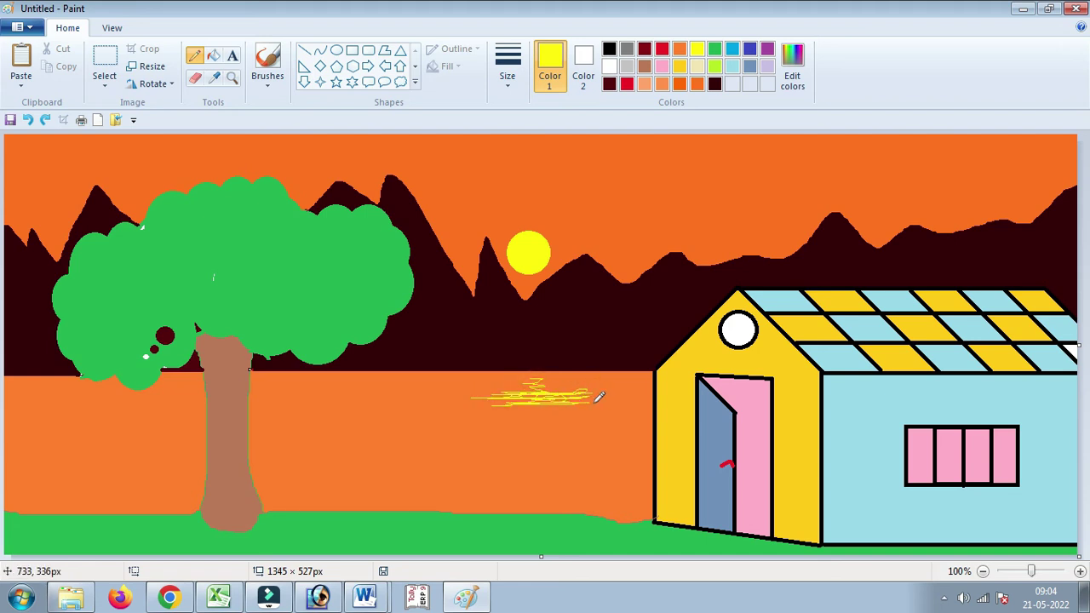
left_click_drag(596, 399, 583, 405)
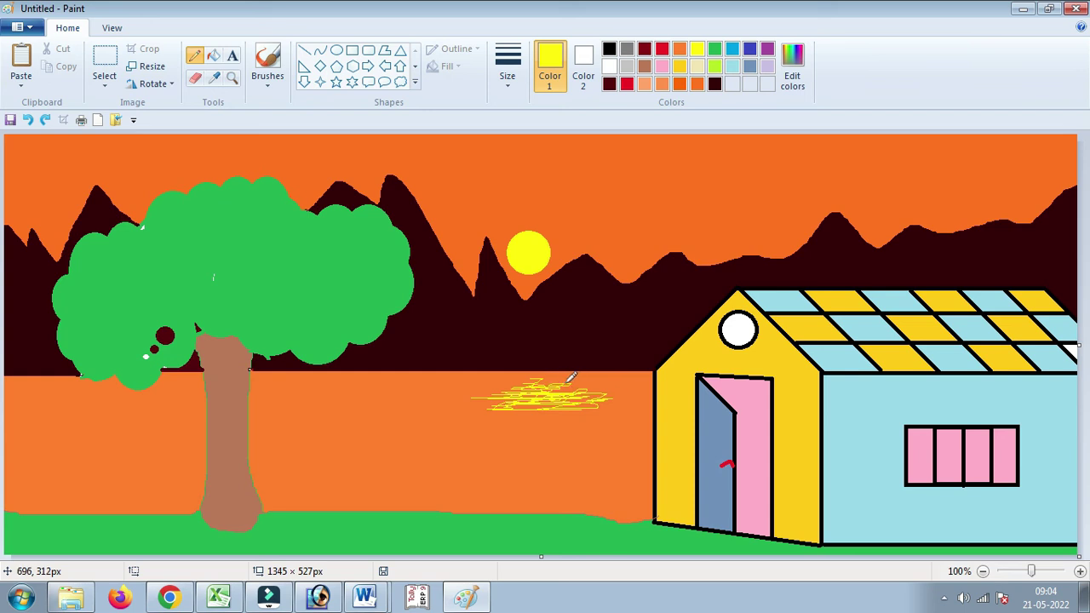
mouse_move(549, 375)
left_mouse_down()
mouse_move(539, 416)
mouse_move(560, 402)
mouse_move(536, 412)
mouse_move(549, 424)
mouse_move(539, 409)
mouse_move(584, 394)
left_mouse_up()
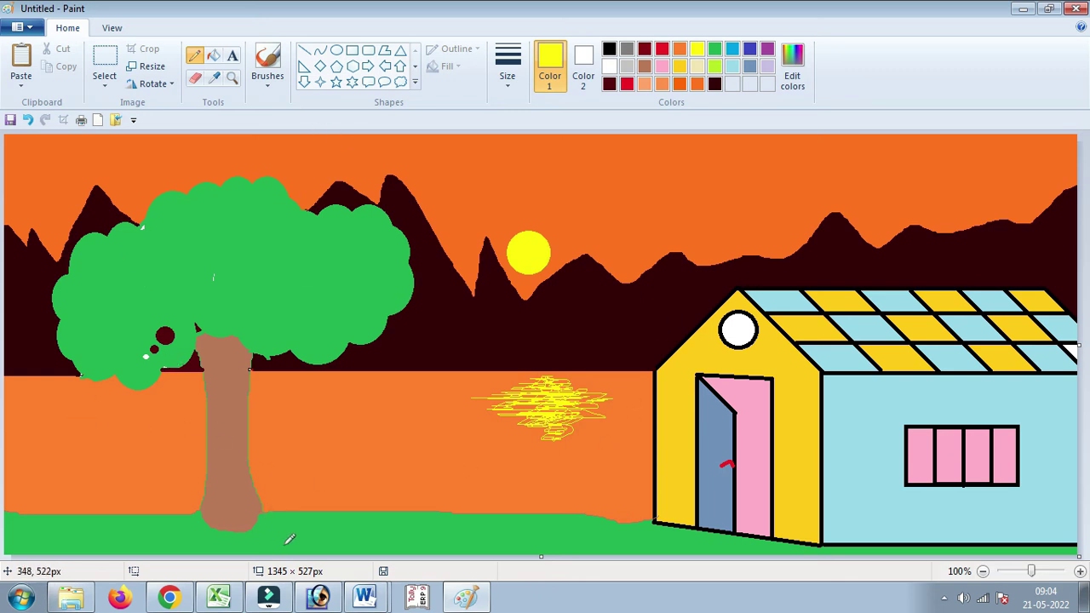
Spray yellow airbrush speckles back and forth across the green grass strip at the bottom
left_click(269, 78)
left_click(362, 116)
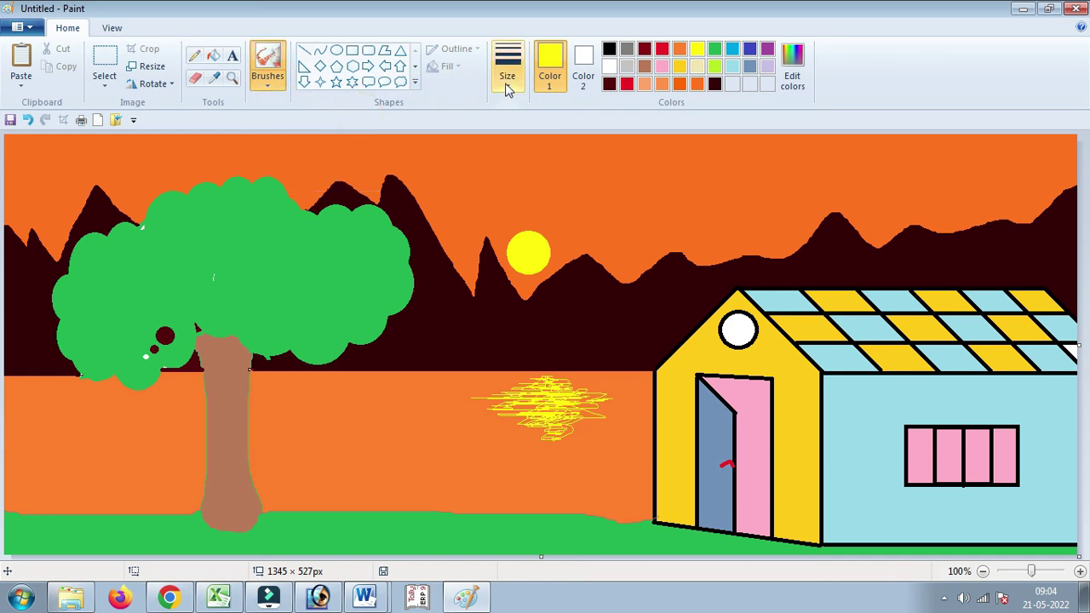
left_click(696, 51)
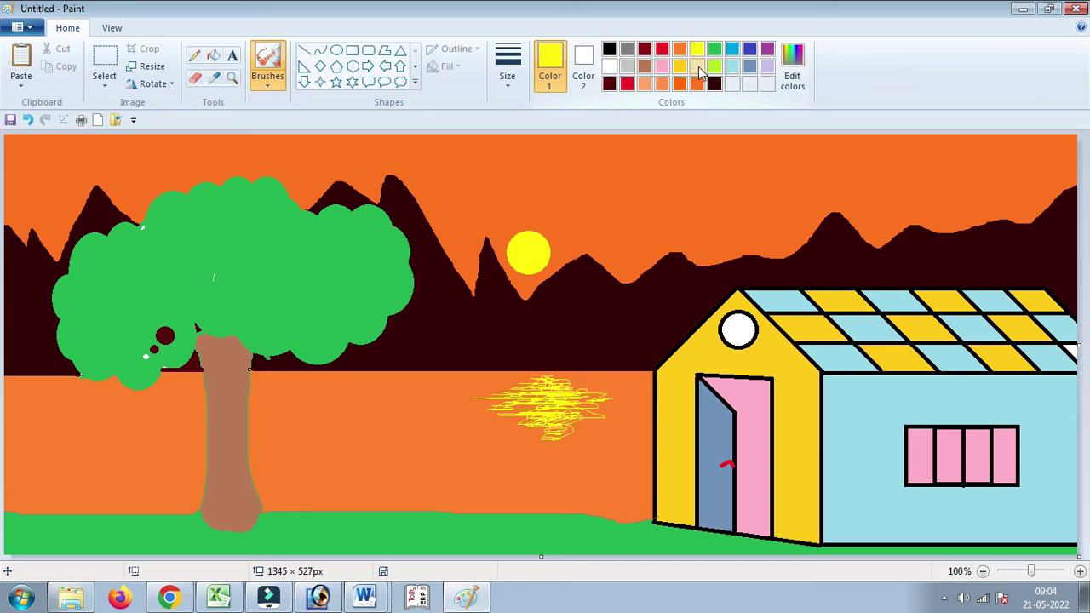
left_click(515, 83)
left_click(545, 204)
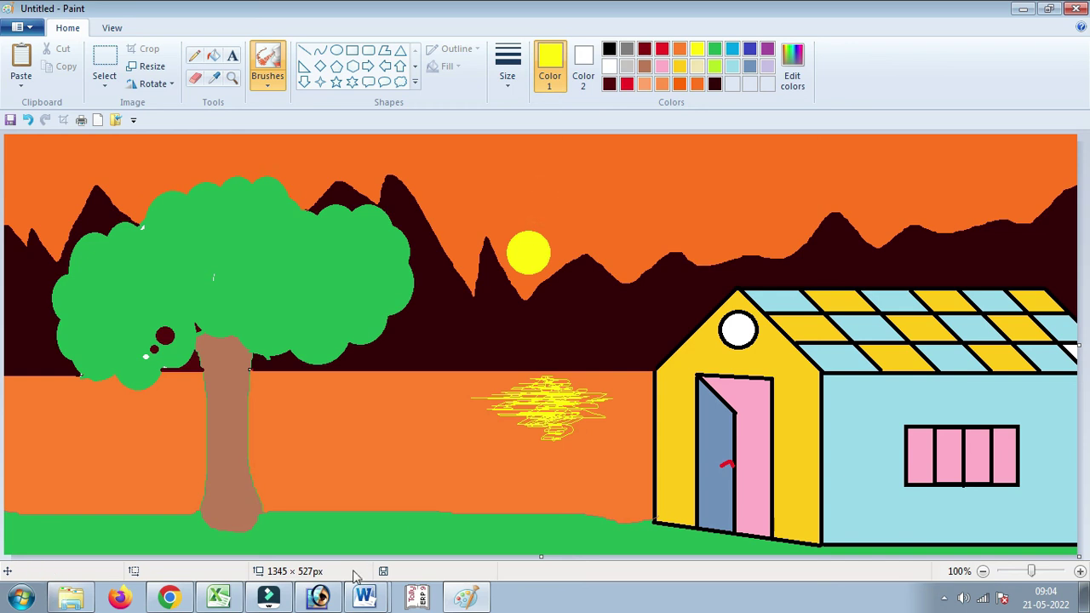
mouse_move(303, 523)
left_mouse_down()
mouse_move(80, 513)
mouse_move(563, 517)
mouse_move(851, 545)
mouse_move(1043, 545)
left_mouse_up()
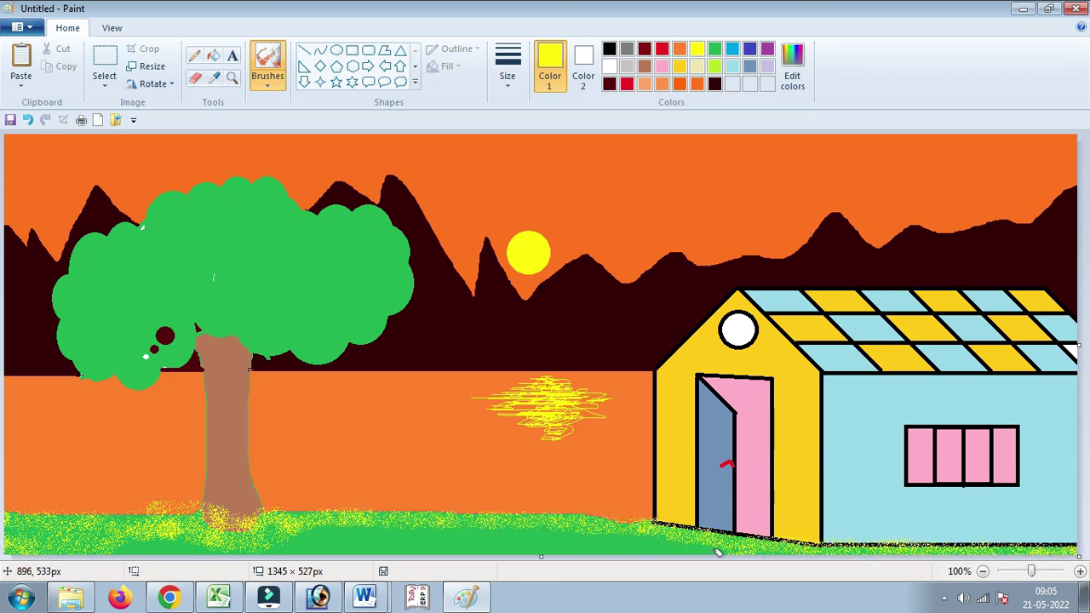
mouse_move(604, 525)
left_mouse_down()
mouse_move(286, 517)
mouse_move(602, 535)
mouse_move(176, 534)
mouse_move(5, 523)
mouse_move(168, 521)
mouse_move(41, 507)
mouse_move(83, 553)
mouse_move(134, 533)
mouse_move(281, 552)
mouse_move(304, 531)
mouse_move(691, 533)
mouse_move(508, 508)
mouse_move(298, 505)
mouse_move(314, 515)
mouse_move(576, 512)
mouse_move(776, 547)
mouse_move(1015, 544)
left_mouse_up()
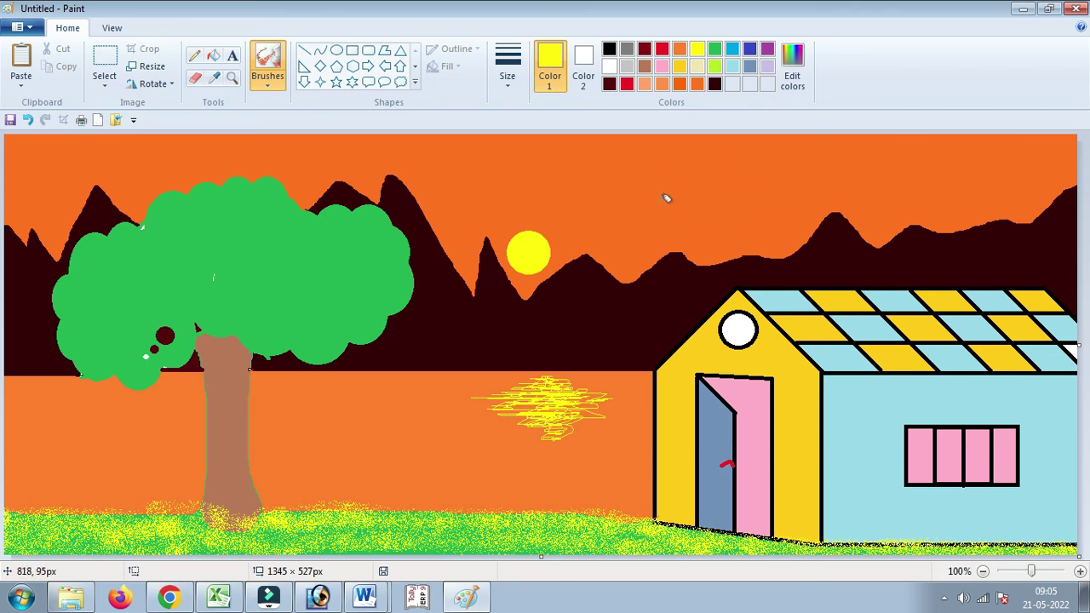
Airbrush a dark maroon tree crown above the ridge and draw the trunk's left line
left_click(715, 83)
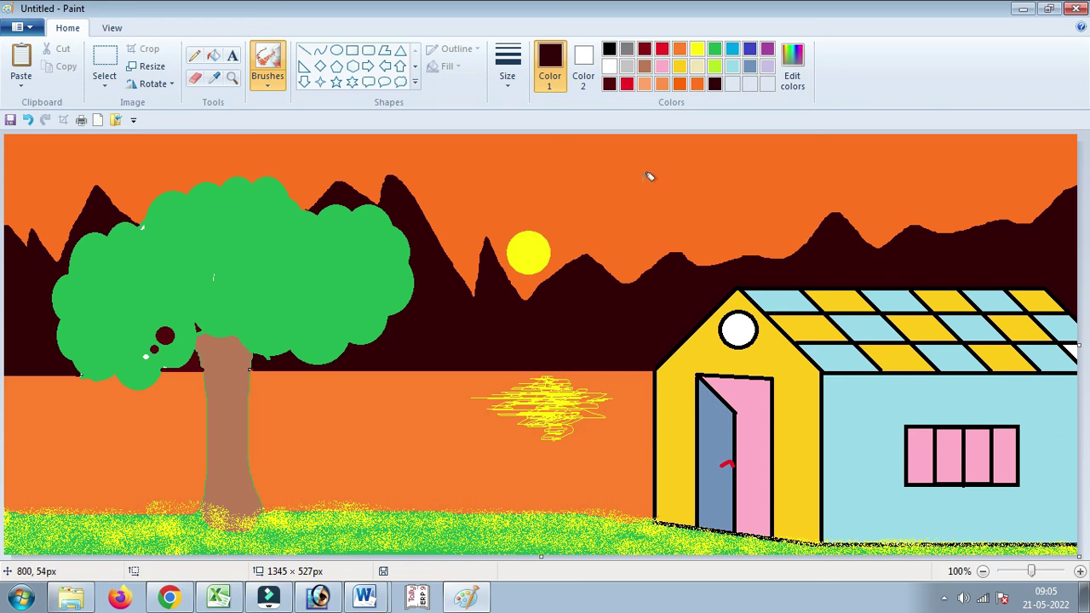
mouse_move(662, 179)
left_mouse_down()
mouse_move(703, 162)
mouse_move(707, 174)
mouse_move(725, 172)
mouse_move(678, 193)
mouse_move(686, 165)
mouse_move(705, 155)
mouse_move(739, 184)
mouse_move(686, 202)
mouse_move(652, 191)
mouse_move(690, 149)
mouse_move(705, 160)
left_mouse_up()
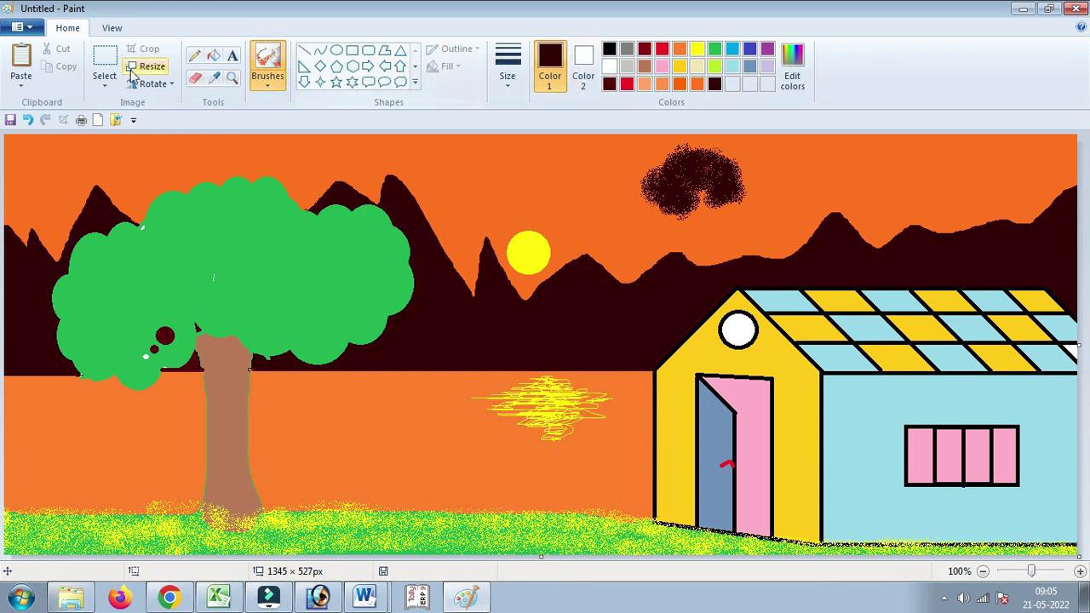
left_click(194, 57)
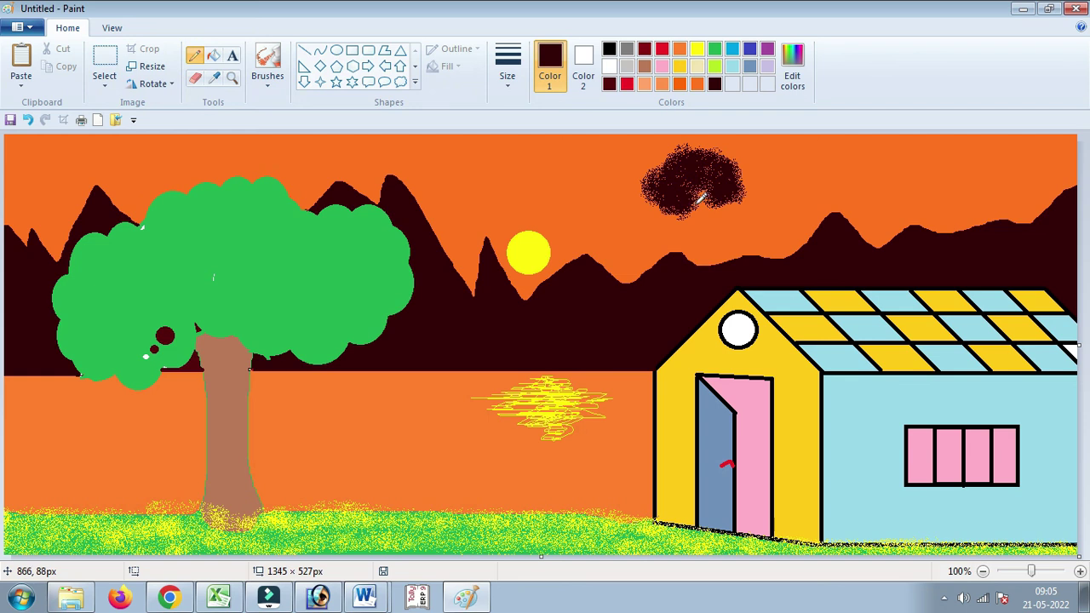
left_click_drag(700, 201, 707, 260)
key("ctrl+z")
left_click_drag(697, 198, 698, 264)
Draw the trunk's right side line beneath the crown, redoing it until it fits
left_click_drag(711, 208, 708, 241)
key("ctrl+z")
left_click_drag(717, 192, 710, 254)
key("ctrl+z")
left_click_drag(714, 190, 710, 225)
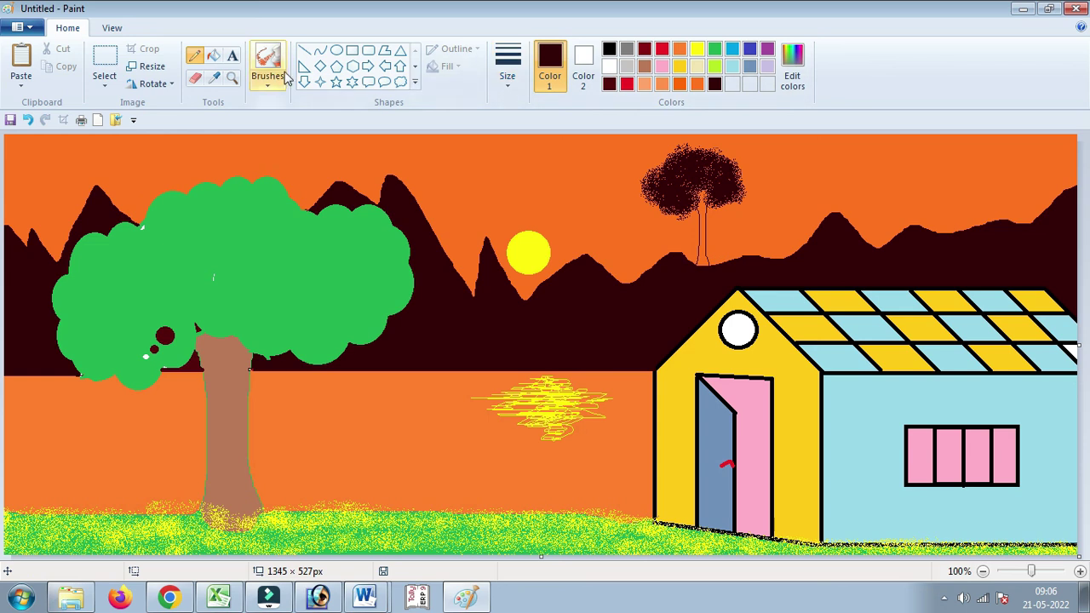
Fill the space between the small tree's two trunk lines with dark maroon
left_click(218, 57)
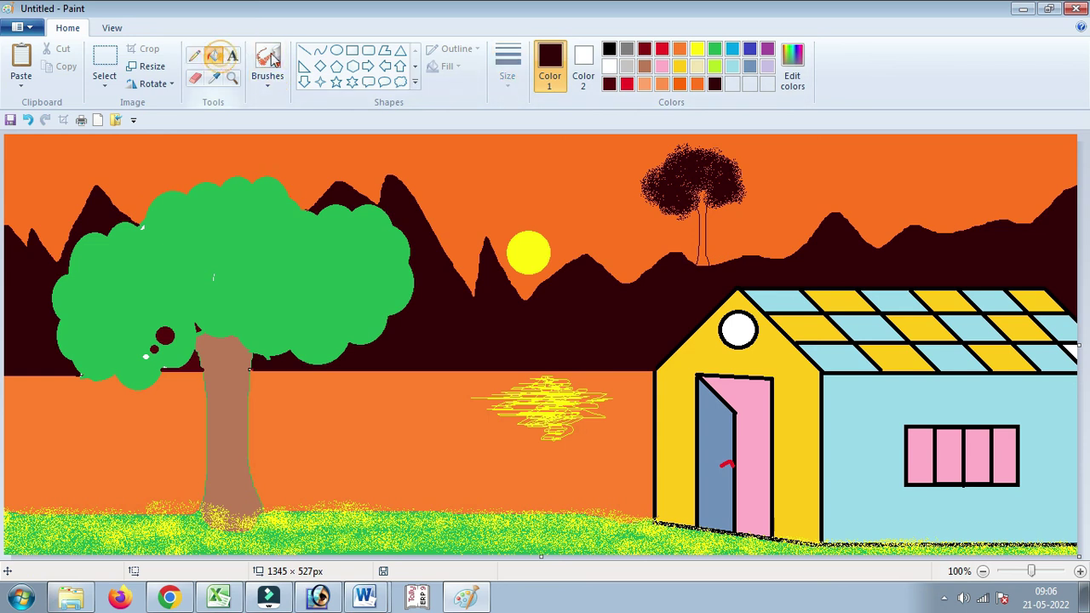
left_click(703, 227)
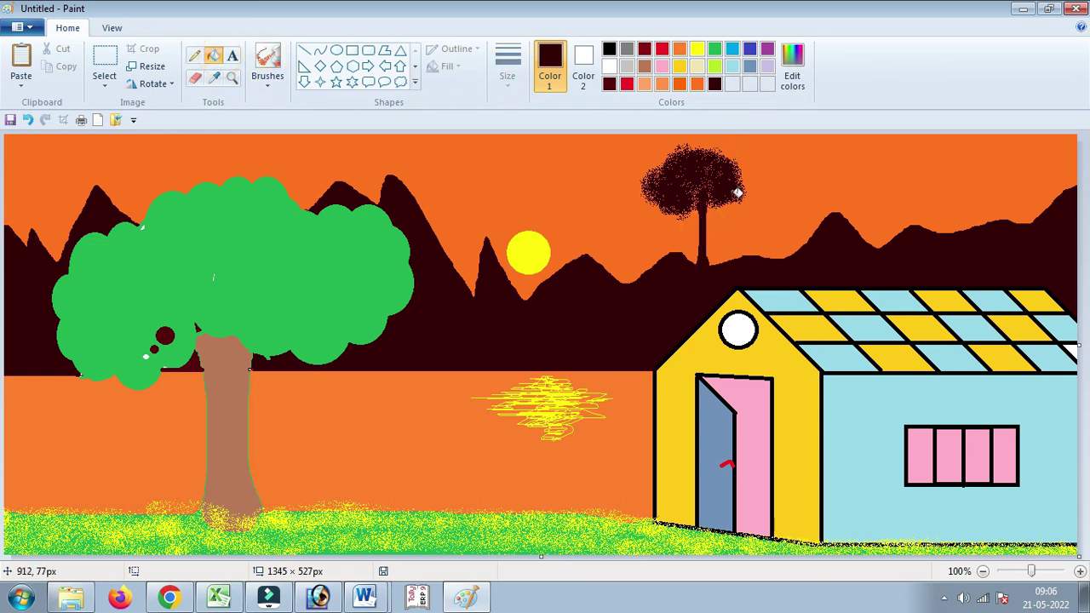